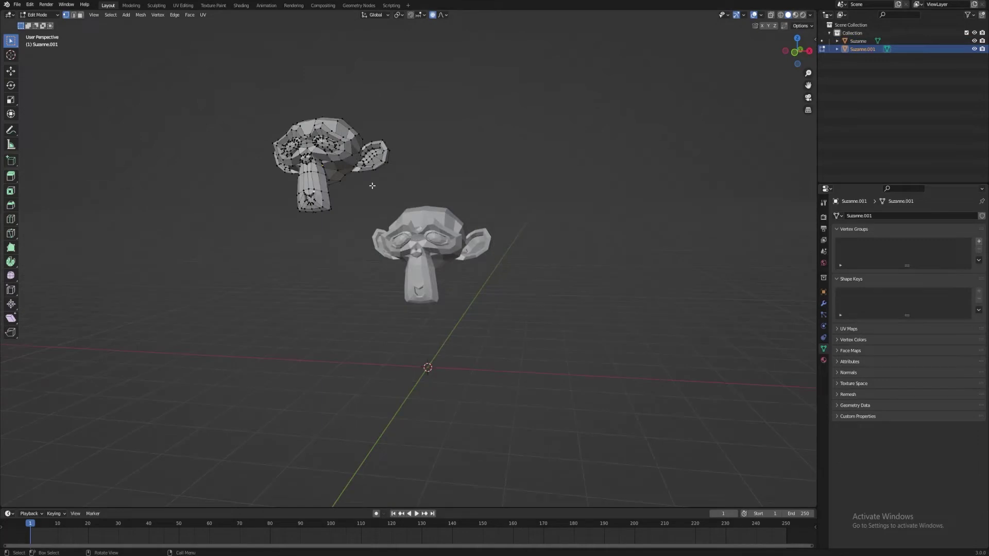
# Step: Reshape the duplicate head Suzanne.001 with a proportional move and return to Object Mode
pyautogui.press('g')
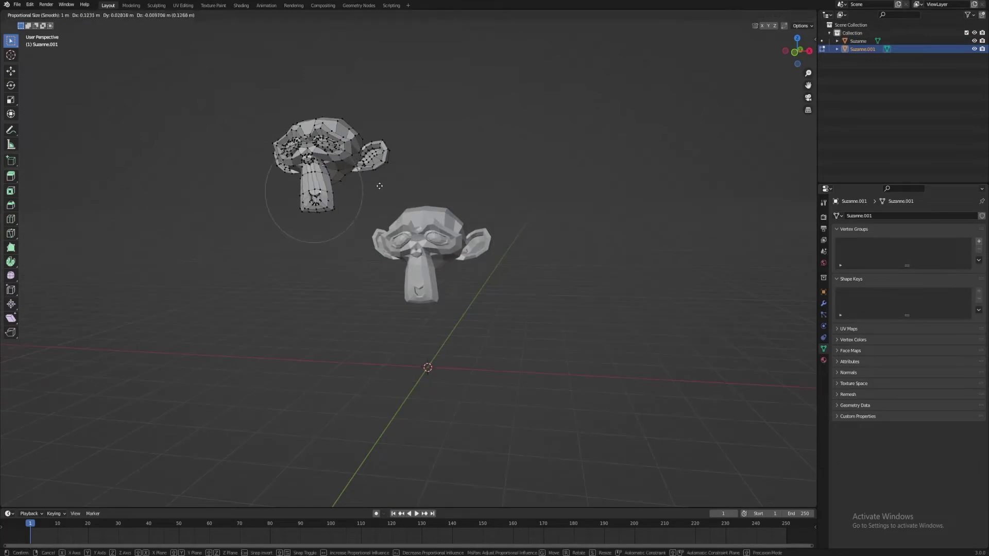
pyautogui.click(381, 173)
pyautogui.press('Tab')
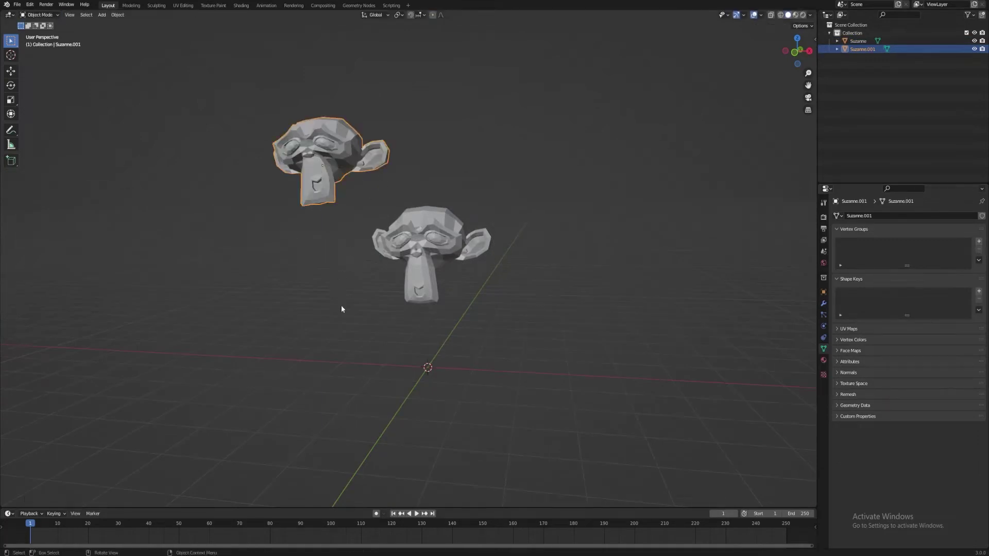
# Step: Test the original Suzanne's Suzanne.001 shape key slider, then raise the lip-corner control
pyautogui.click(422, 297)
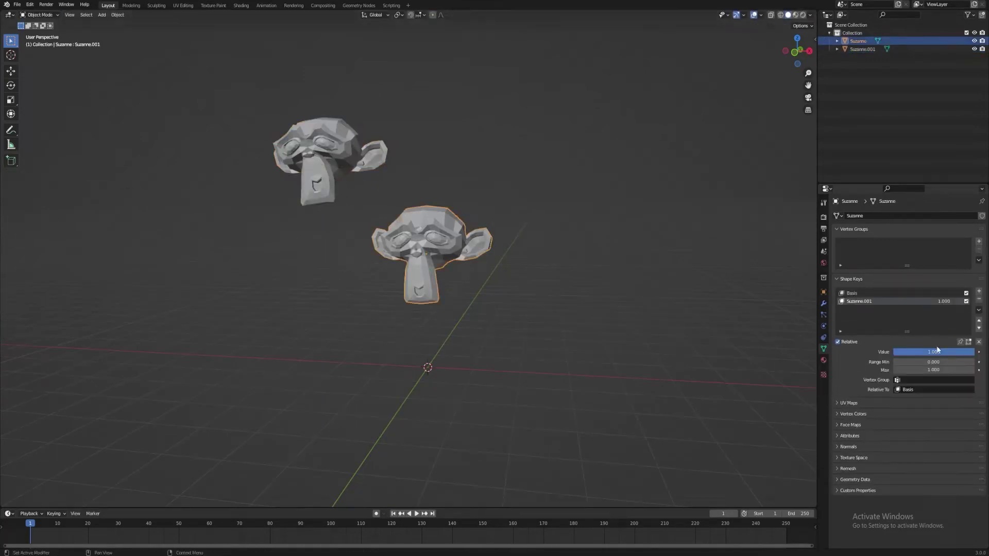
pyautogui.moveTo(939, 351); pyautogui.dragTo(974, 352)
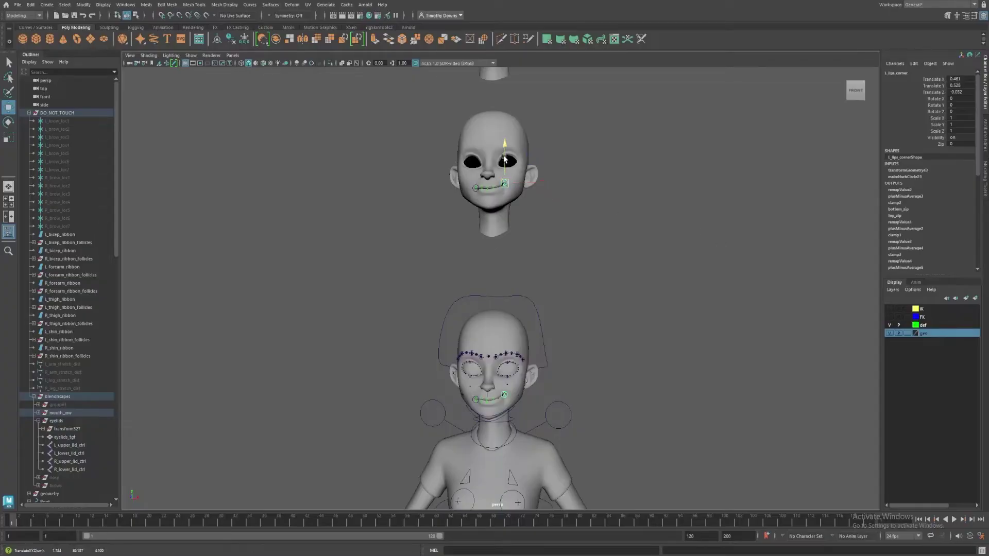
pyautogui.moveTo(505, 157)
pyautogui.mouseDown()
pyautogui.moveTo(506, 172)
pyautogui.moveTo(506, 154)
pyautogui.mouseUp()
# Step: Lower L_upper_lid_ctrl to close the left eyelid and save the face_shapes_w_jaw scene
pyautogui.keyDown('alt'); pyautogui.moveTo(646, 158); pyautogui.dragTo(647, 235, button='middle'); pyautogui.keyUp('alt')
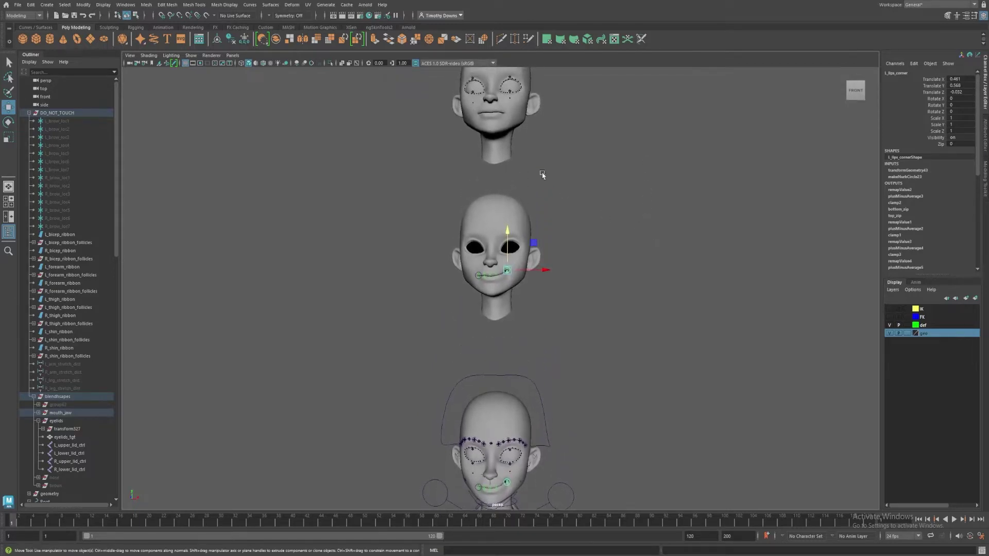
pyautogui.click(510, 78)
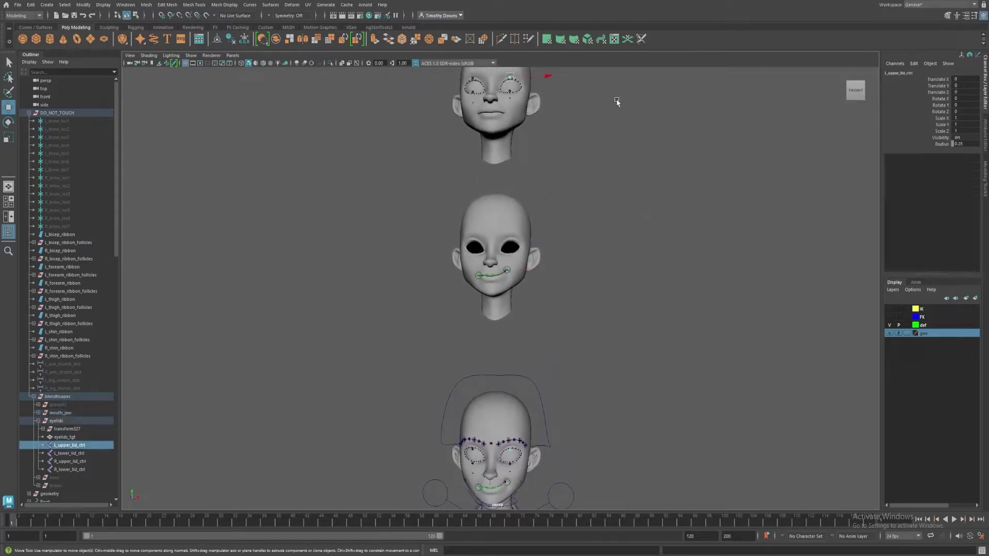
pyautogui.moveTo(649, 143)
pyautogui.mouseDown(button='middle')
pyautogui.moveTo(650, 163)
pyautogui.moveTo(649, 141)
pyautogui.moveTo(652, 149)
pyautogui.mouseUp(button='middle')
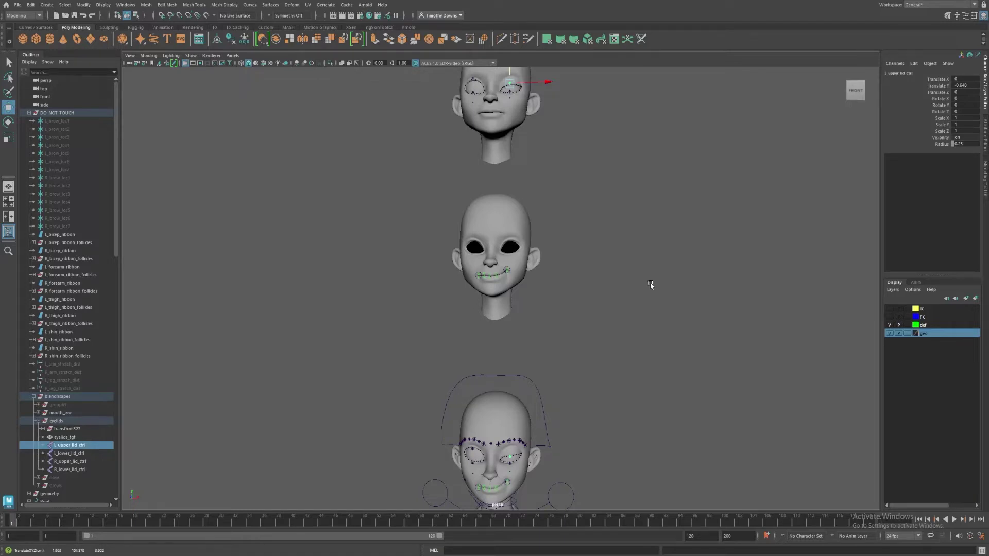
pyautogui.hotkey('ctrl', 's')
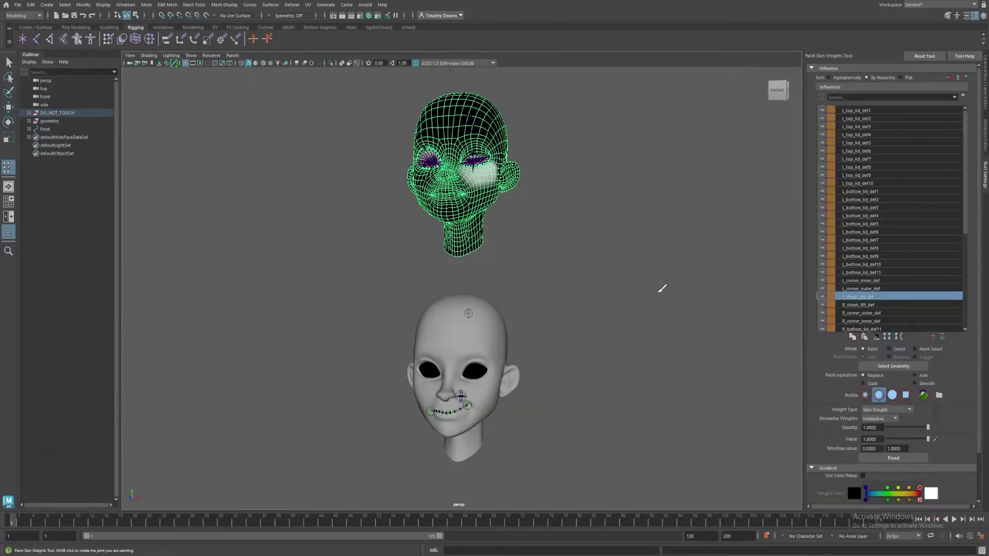
# Step: Step down through bendy.517.R and bendy.679.L to show bendy.690.R's mouth-corner weights
pyautogui.press('Down')
pyautogui.press('Down')
pyautogui.press('Down')
pyautogui.press('Down')
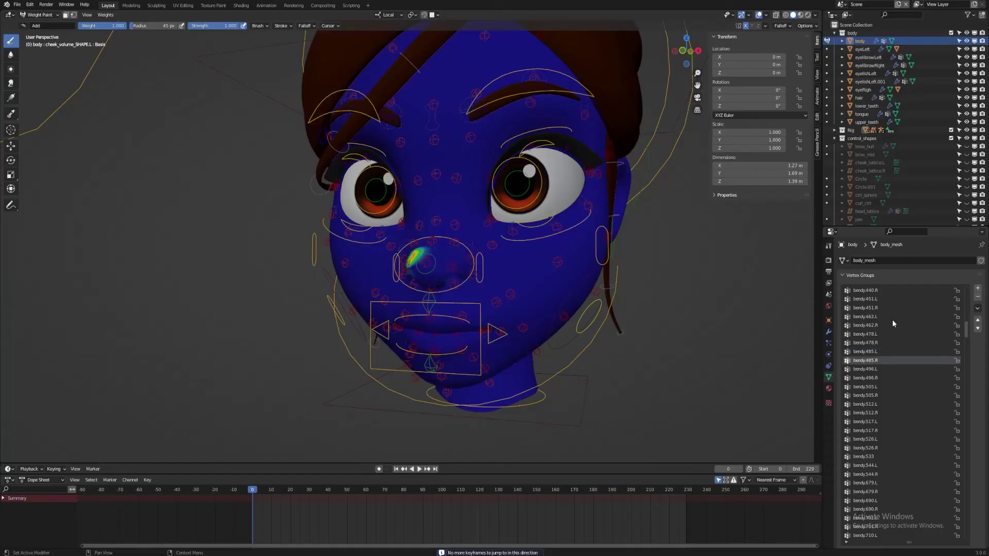
pyautogui.press('Down')
pyautogui.press('Down')
pyautogui.press('Down')
pyautogui.press('Down')
pyautogui.press('Down')
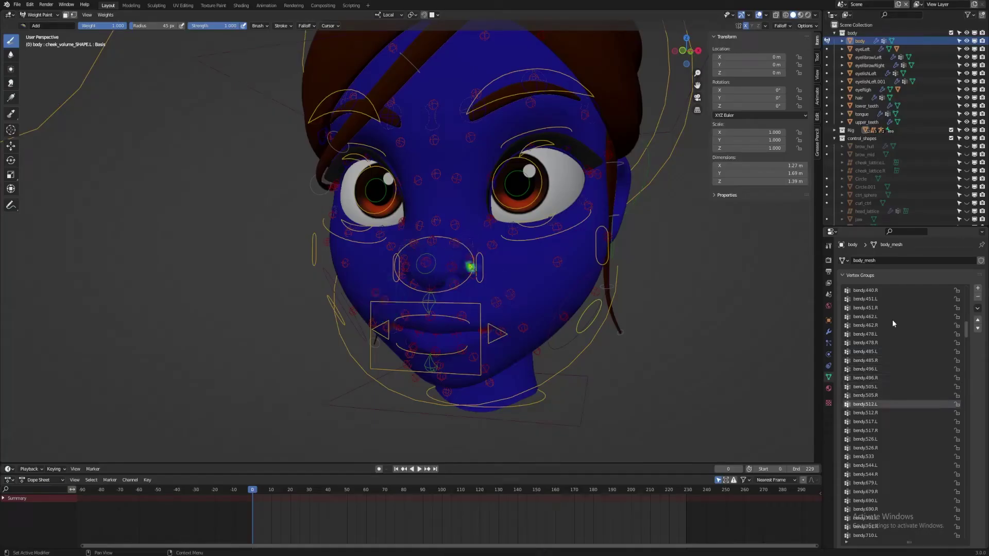
pyautogui.press('Down')
pyautogui.press('Down')
pyautogui.press('Down')
pyautogui.press('Down')
pyautogui.press('Down')
pyautogui.press('Down')
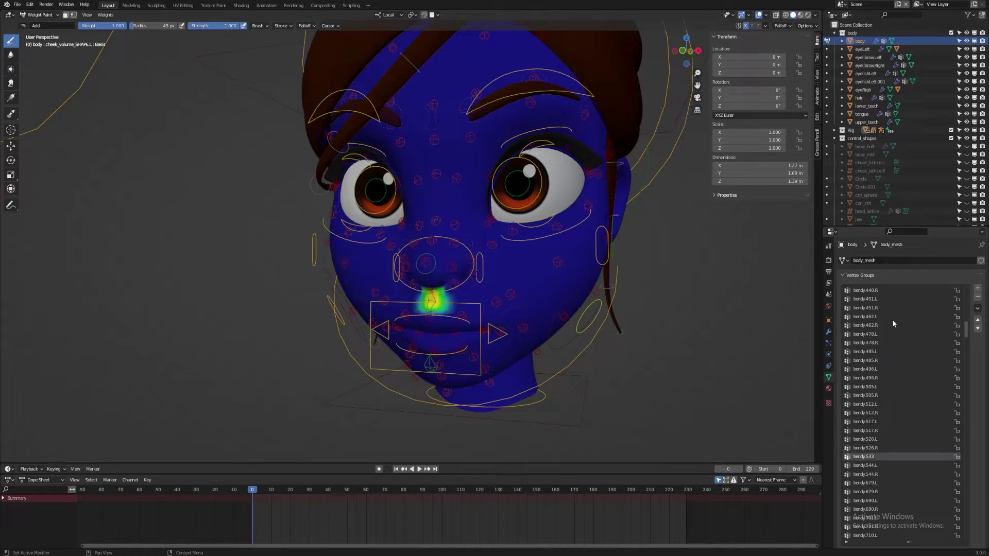
pyautogui.press('Down')
pyautogui.press('Down')
pyautogui.press('Down')
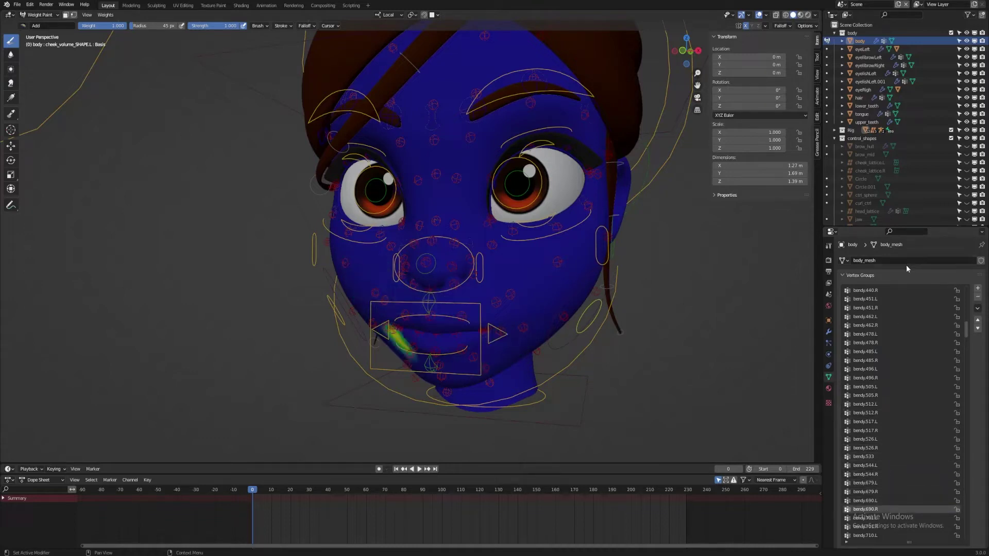
pyautogui.press('Down')
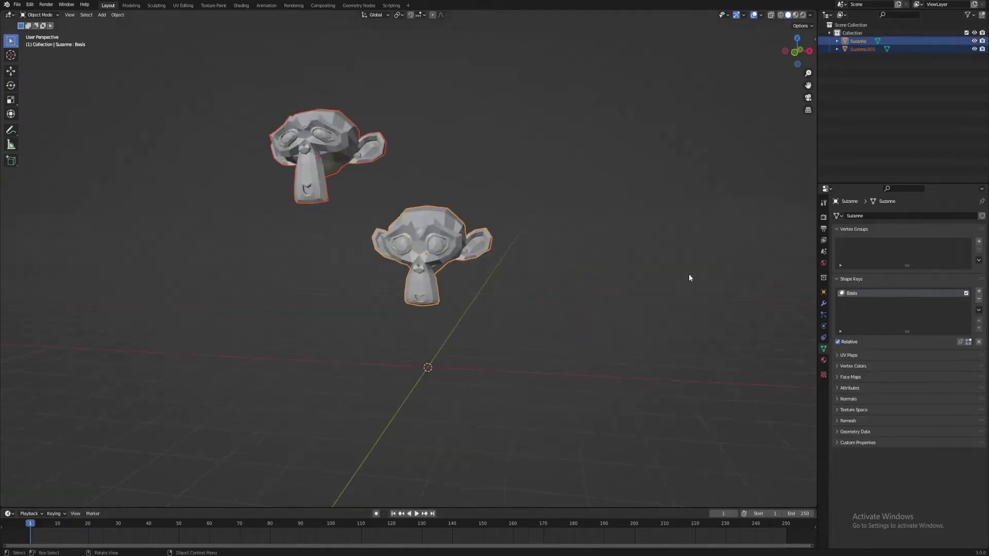
# Step: Join the upper head into Suzanne as a shape key, then shift Suzanne.001's chin vertices sideways
pyautogui.click(978, 311)
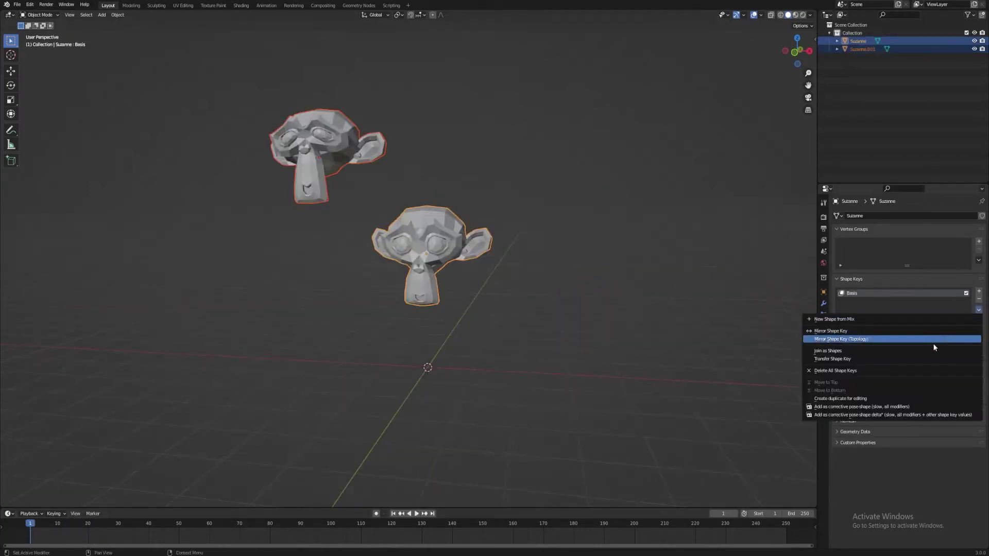
pyautogui.click(933, 351)
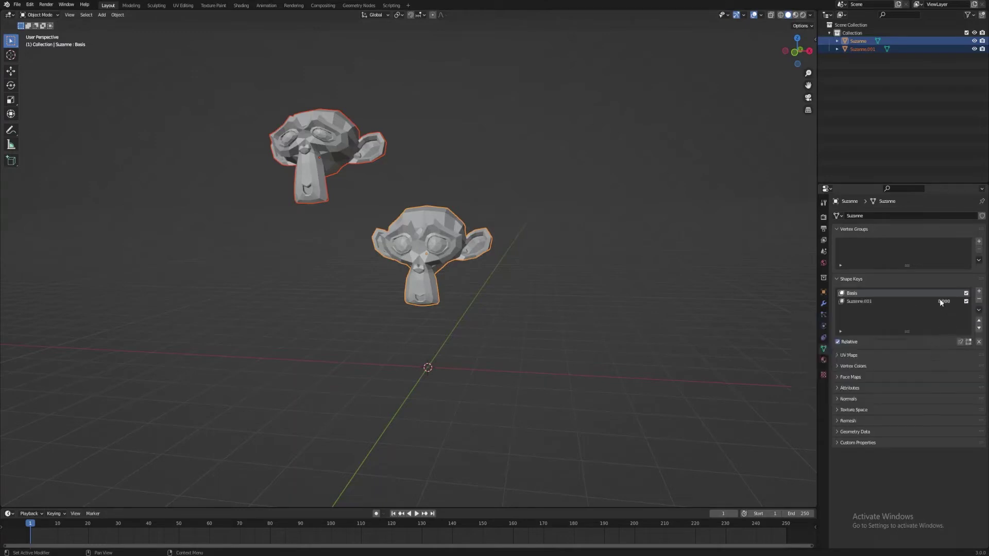
pyautogui.click(321, 142)
pyautogui.press('Tab')
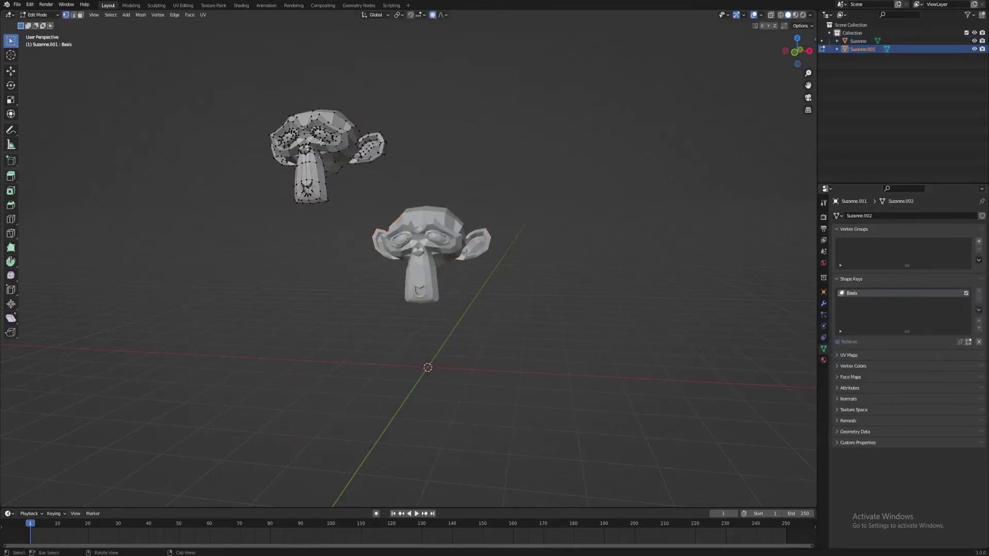
pyautogui.press('g')
pyautogui.click(381, 176)
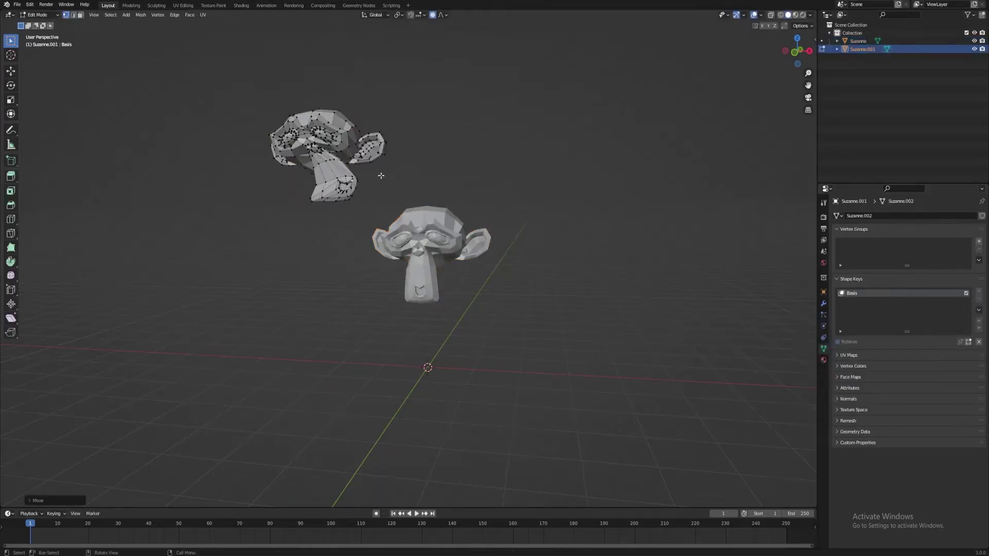
pyautogui.press('Tab')
pyautogui.click(427, 243)
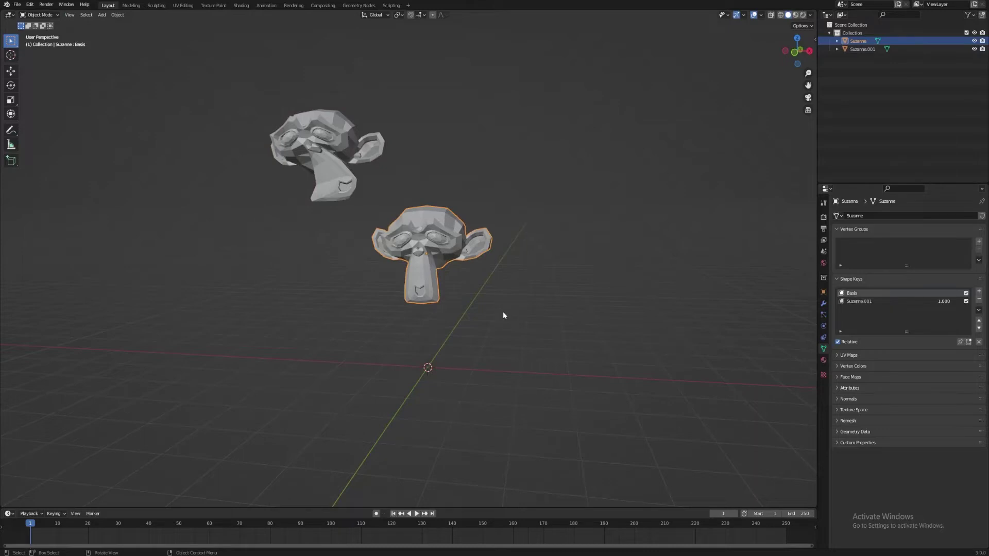
# Step: Undo the join, re-join Suzanne.001 as a new shape key, and bend its lower face
pyautogui.hotkey('ctrl', 'z')
pyautogui.click(975, 310)
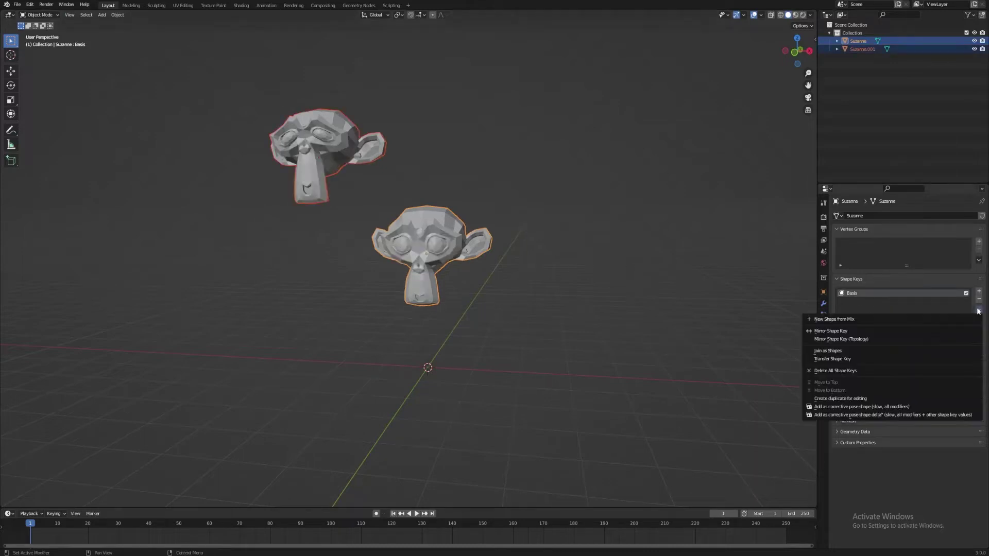
pyautogui.click(934, 353)
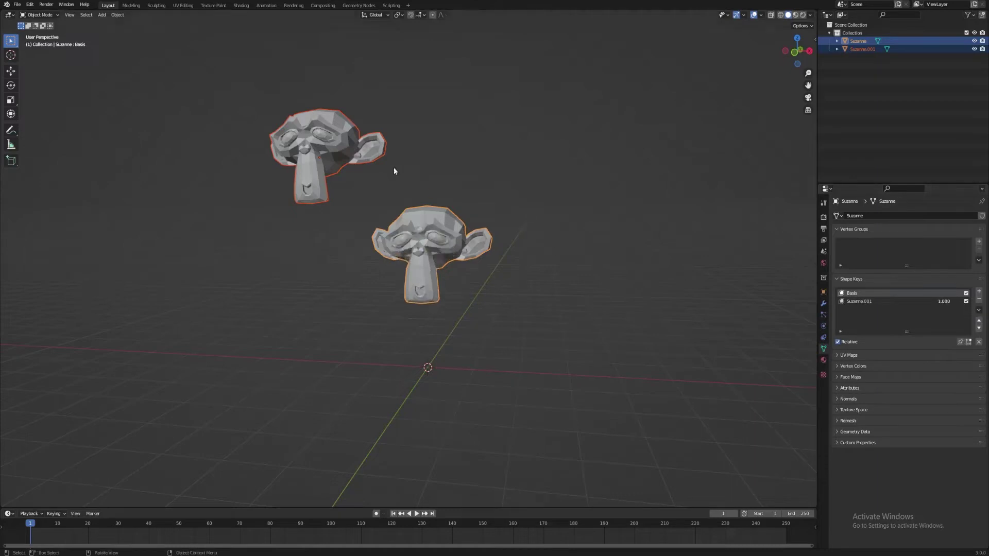
pyautogui.click(321, 146)
pyautogui.press('Tab')
pyautogui.press('g')
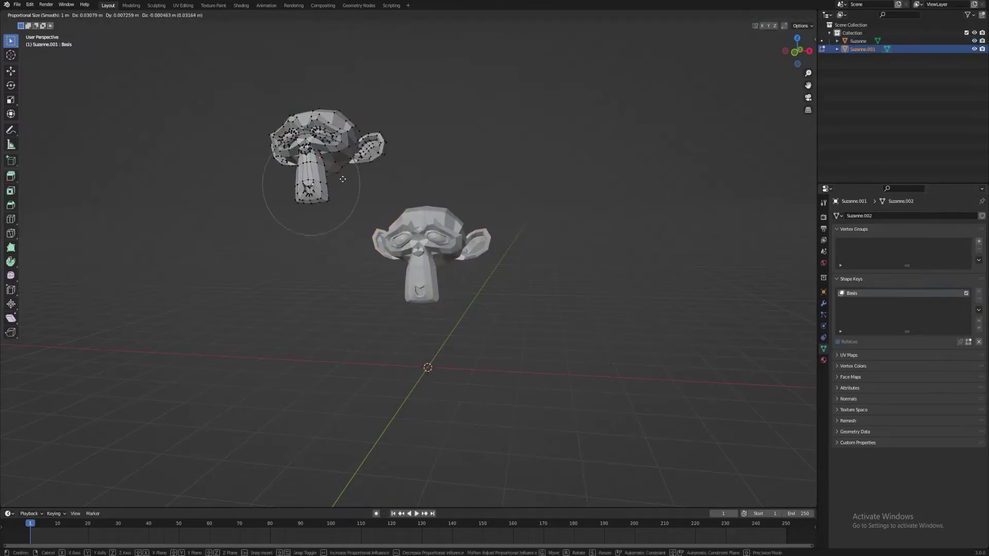
pyautogui.click(381, 175)
pyautogui.press('Tab')
pyautogui.click(431, 278)
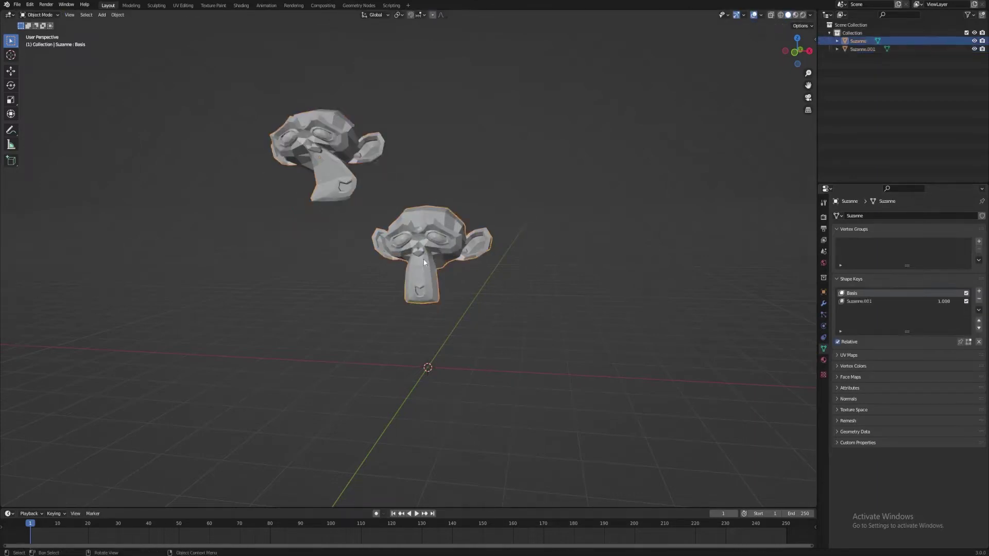
# Step: Preview the Suzanne.001 blend, reshape the upper head again, and set the key value to 0.474
pyautogui.moveTo(945, 301)
pyautogui.mouseDown()
pyautogui.moveTo(907, 301)
pyautogui.moveTo(944, 302)
pyautogui.mouseUp()
pyautogui.hotkey('alt', 'Tab')
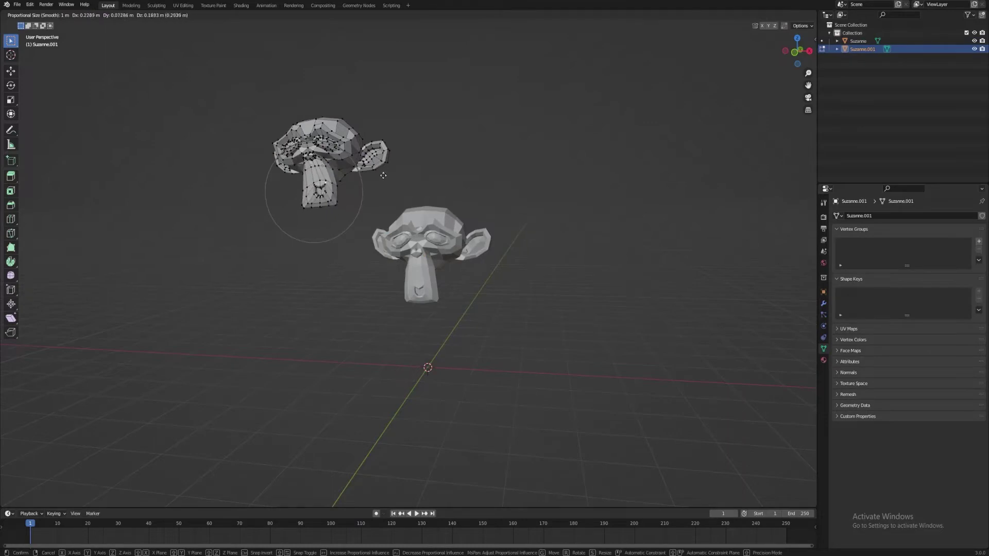
pyautogui.click(381, 171)
pyautogui.press('Tab')
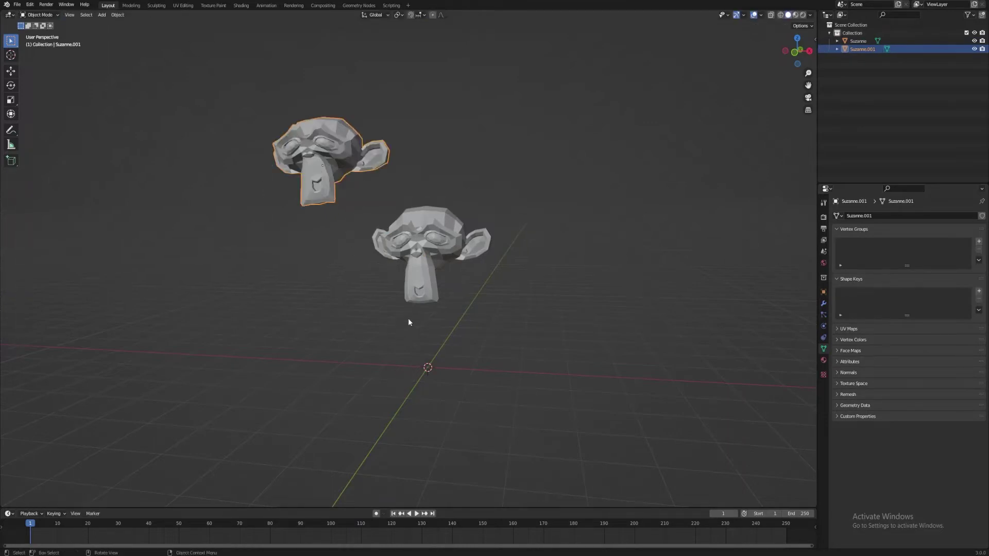
pyautogui.click(430, 299)
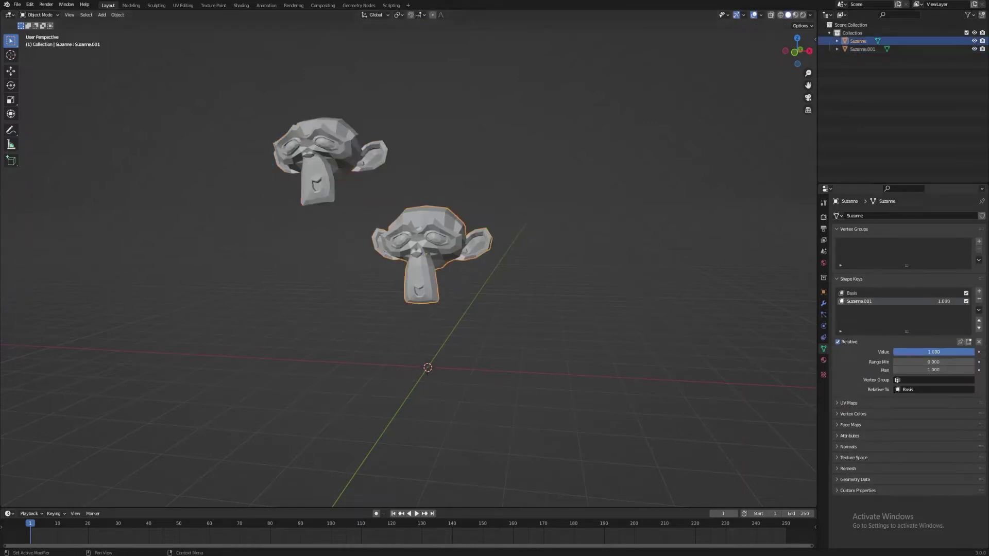
pyautogui.moveTo(939, 352); pyautogui.dragTo(974, 352)
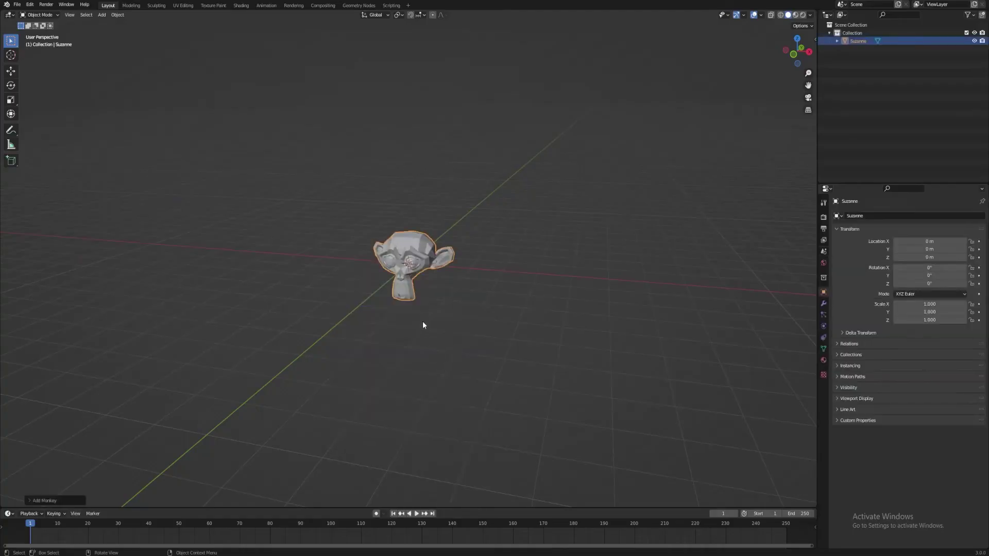
# Step: Duplicate Suzanne and place the copy beside the original along the X axis
pyautogui.moveTo(423, 320); pyautogui.dragTo(432, 315, button='middle')
pyautogui.hotkey('shift', 'd')
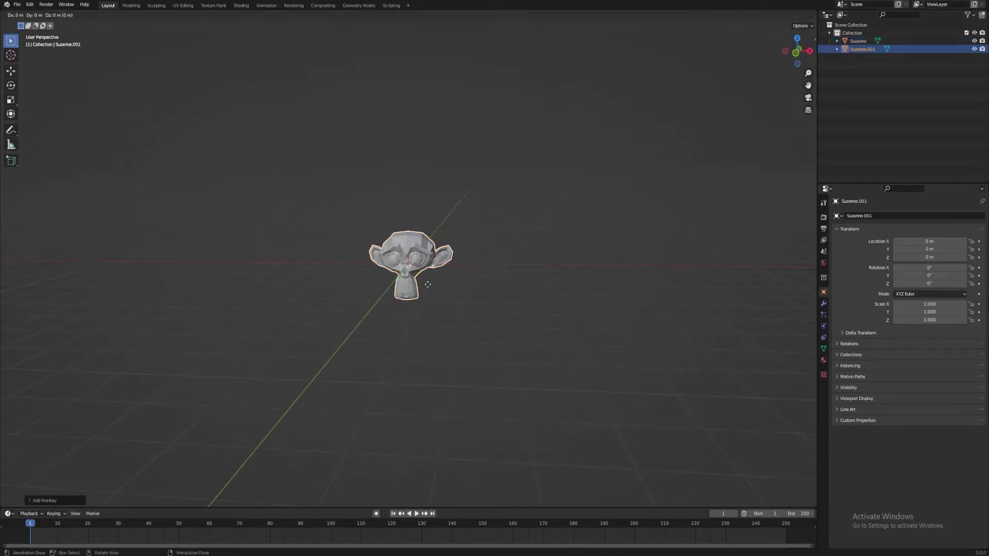
pyautogui.press('x')
pyautogui.click(560, 286)
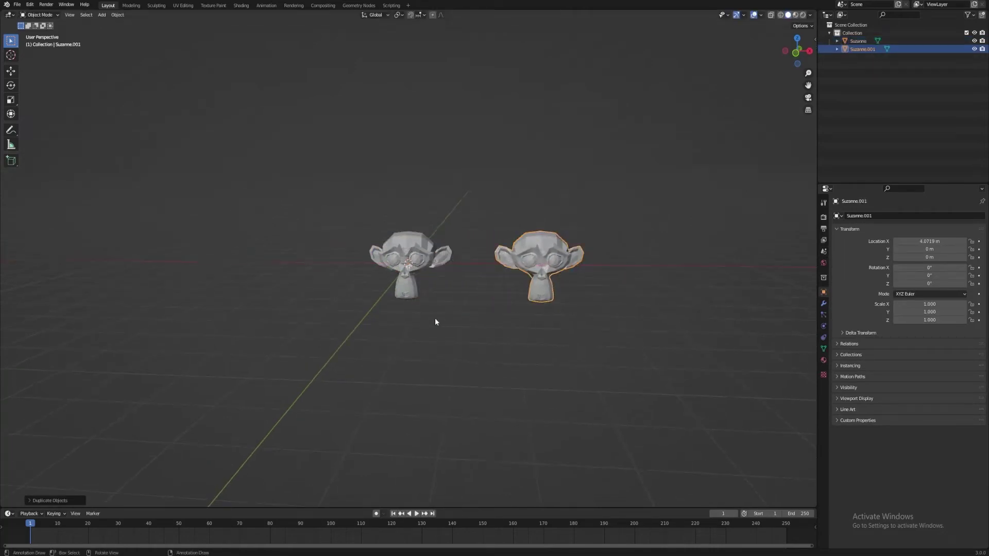
# Step: Rename the copy Suzanne_tgt and the original Suzanne_main, then list Suzanne_main's addable modifiers
pyautogui.doubleClick(875, 49)
pyautogui.press('End')
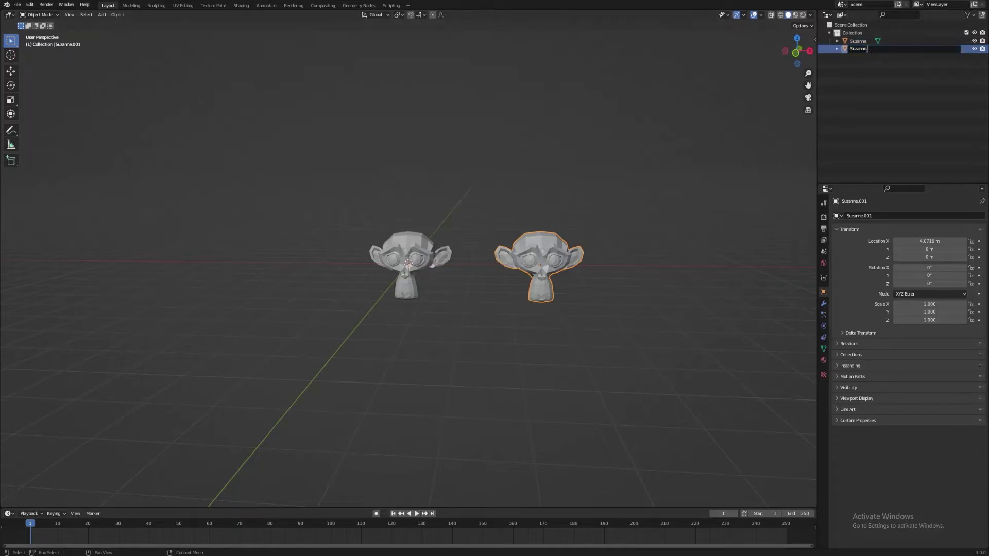
pyautogui.write('_tgt')
pyautogui.press('Return')
pyautogui.doubleClick(860, 41)
pyautogui.press('End')
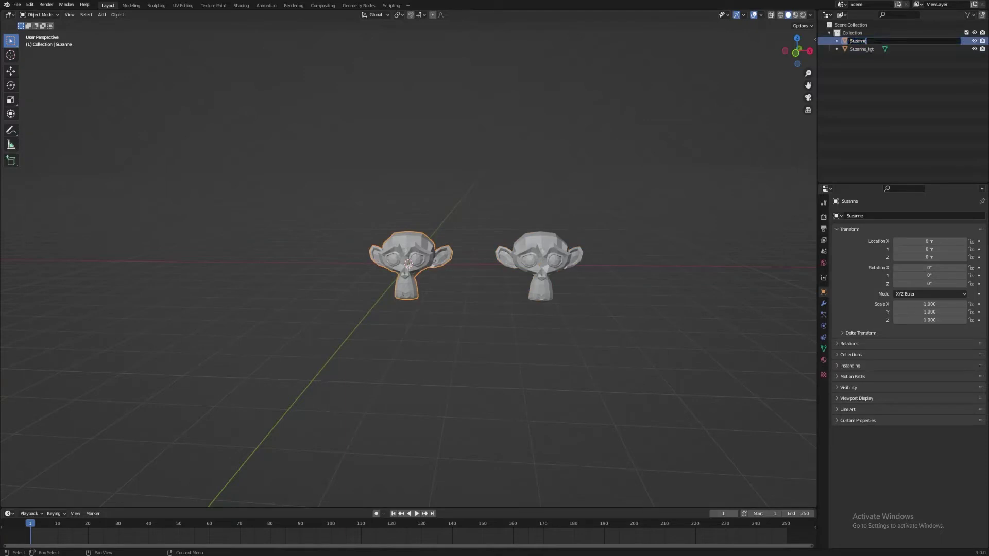
pyautogui.write('_main')
pyautogui.press('Return')
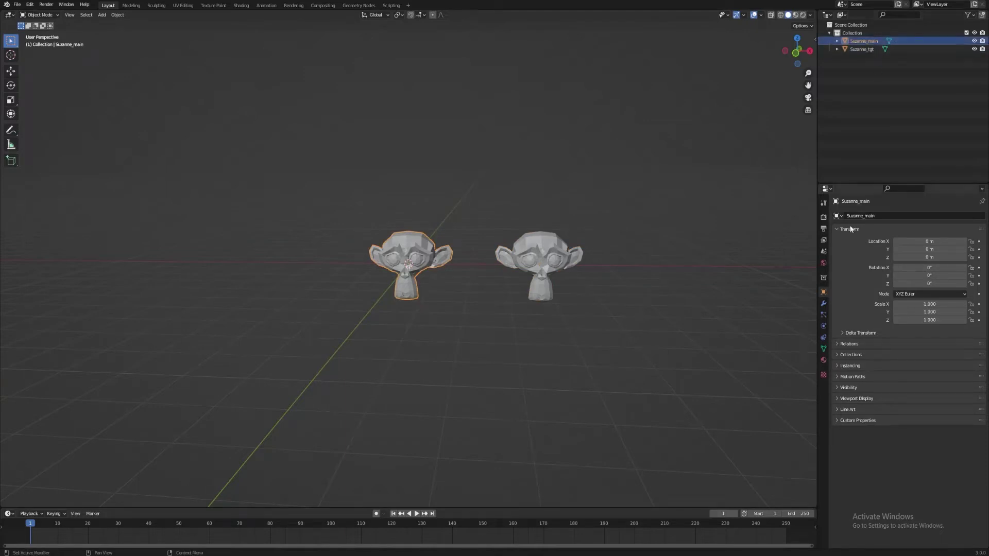
pyautogui.click(823, 303)
pyautogui.click(858, 216)
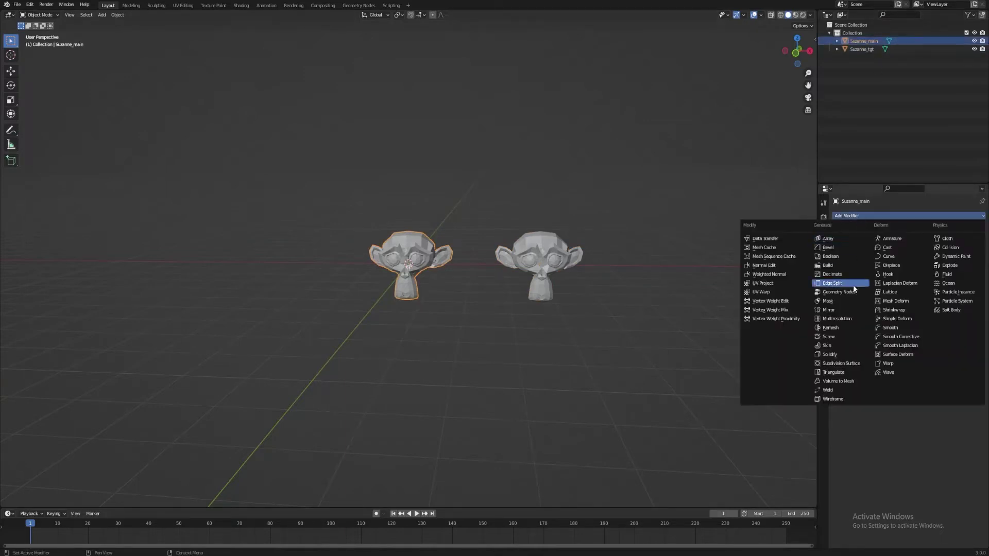
# Step: Add a Geometry Nodes modifier to Suzanne_main and switch to the Geometry Nodes workspace
pyautogui.click(840, 291)
pyautogui.click(359, 5)
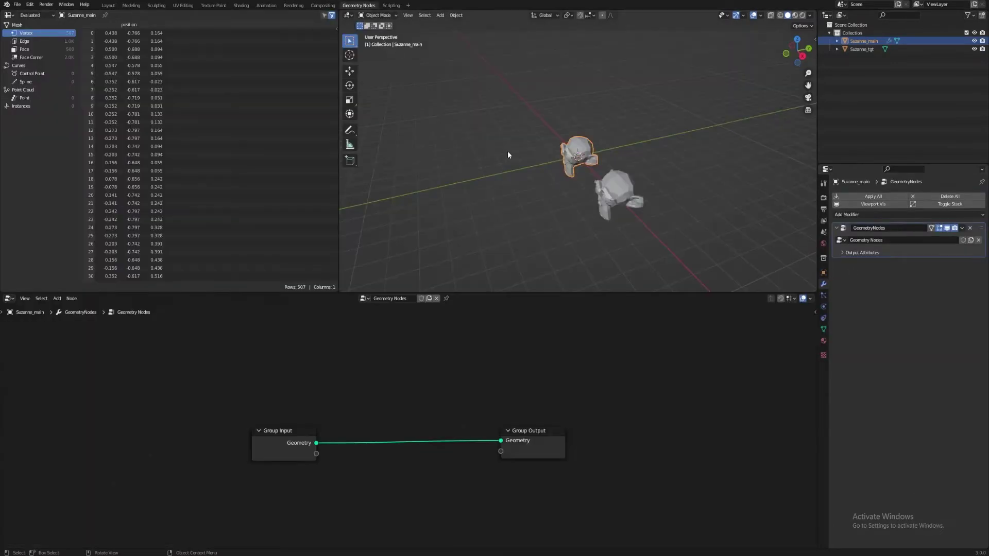
pyautogui.moveTo(508, 155); pyautogui.dragTo(549, 154, button='middle')
pyautogui.moveTo(297, 447); pyautogui.dragTo(301, 361)
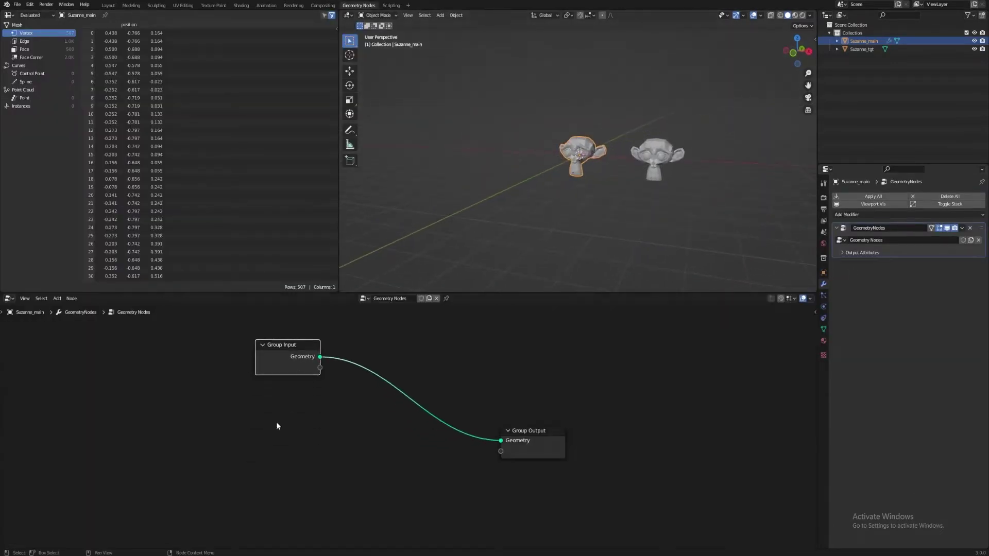
# Step: Add an Object Info node with Suzanne_tgt as its object
pyautogui.press('F3')
pyautogui.write('object')
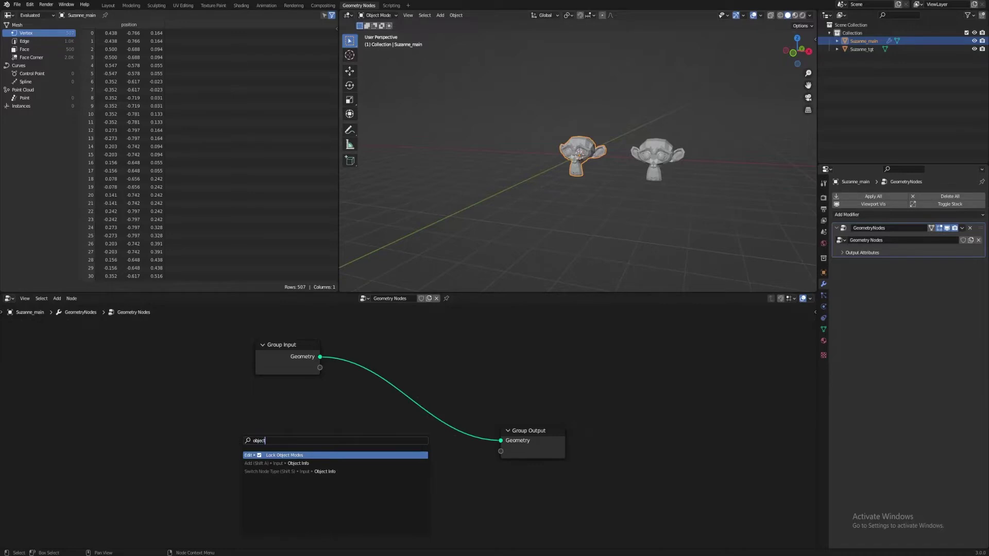
pyautogui.press('Down')
pyautogui.press('Return')
pyautogui.click(238, 411)
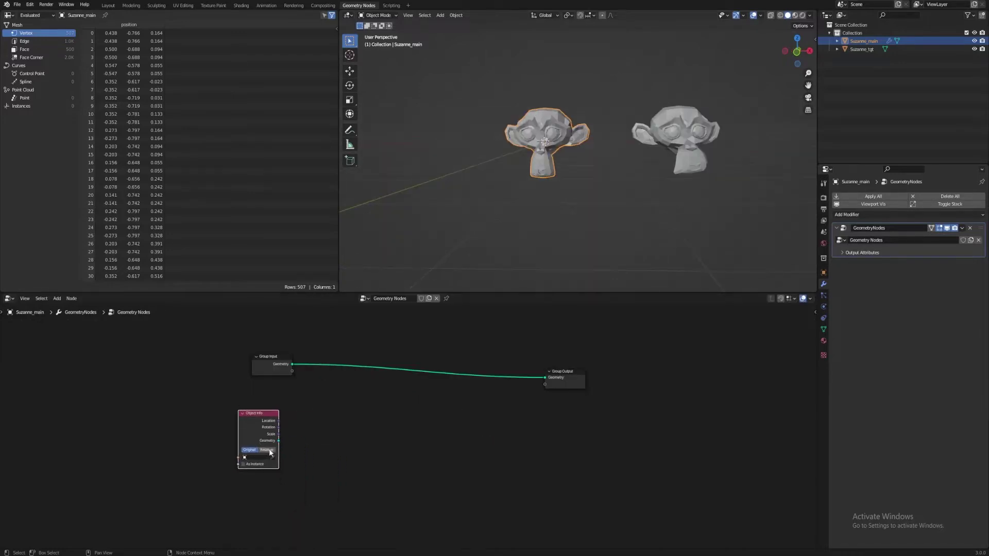
pyautogui.click(273, 458)
pyautogui.click(690, 170)
pyautogui.click(385, 414)
# Step: Add a Vector, Index-mapped Transfer Attribute node targeting Suzanne_tgt's geometry
pyautogui.press('F3')
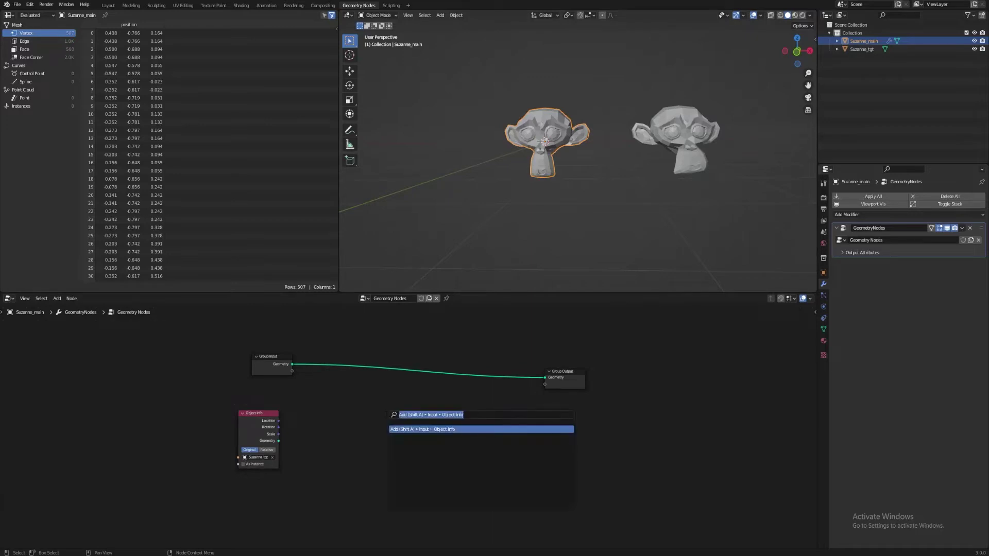
pyautogui.write('transfera')
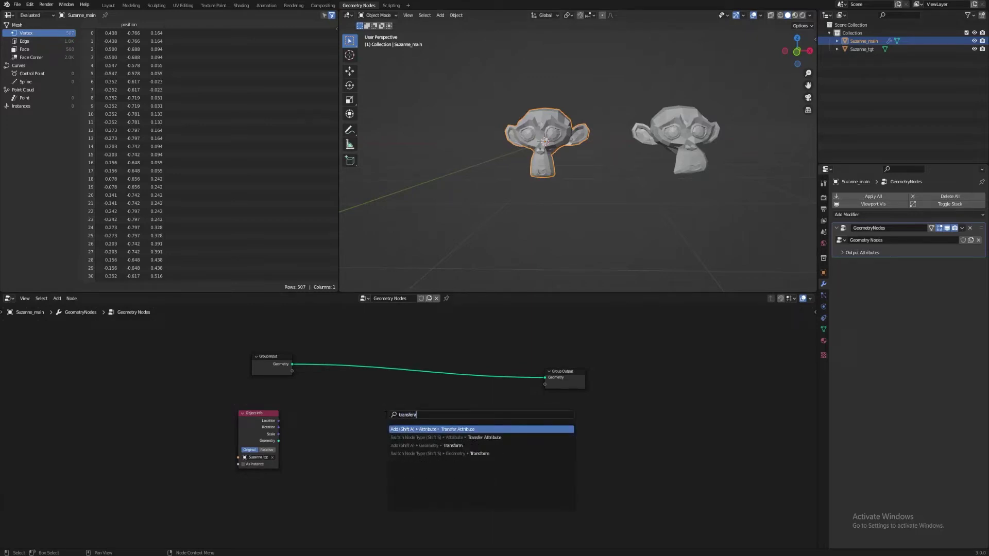
pyautogui.press('Return')
pyautogui.click(344, 415)
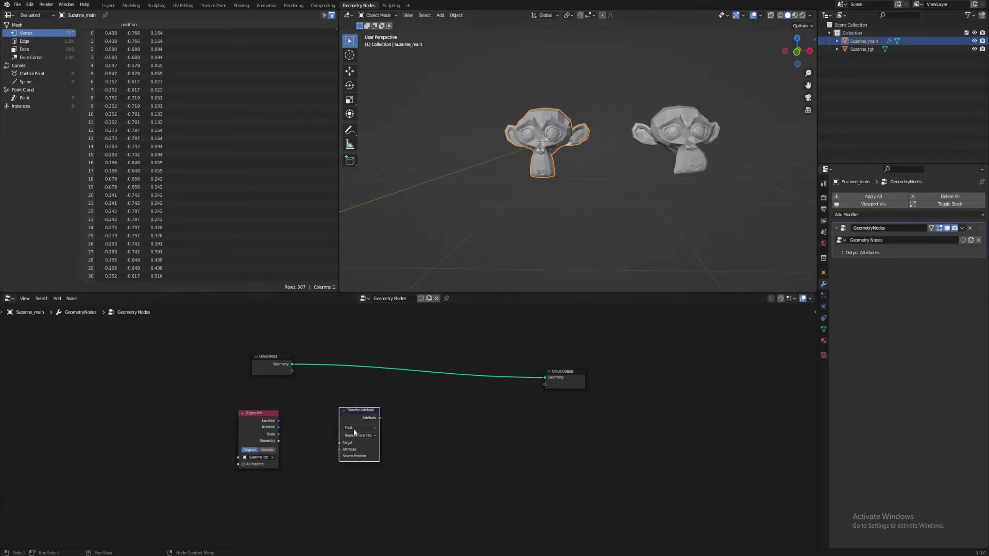
pyautogui.click(353, 428)
pyautogui.click(360, 447)
pyautogui.click(356, 436)
pyautogui.click(361, 452)
pyautogui.moveTo(279, 441); pyautogui.dragTo(340, 451)
# Step: Feed a Position node into the Transfer Attribute's Attribute input
pyautogui.press('F3')
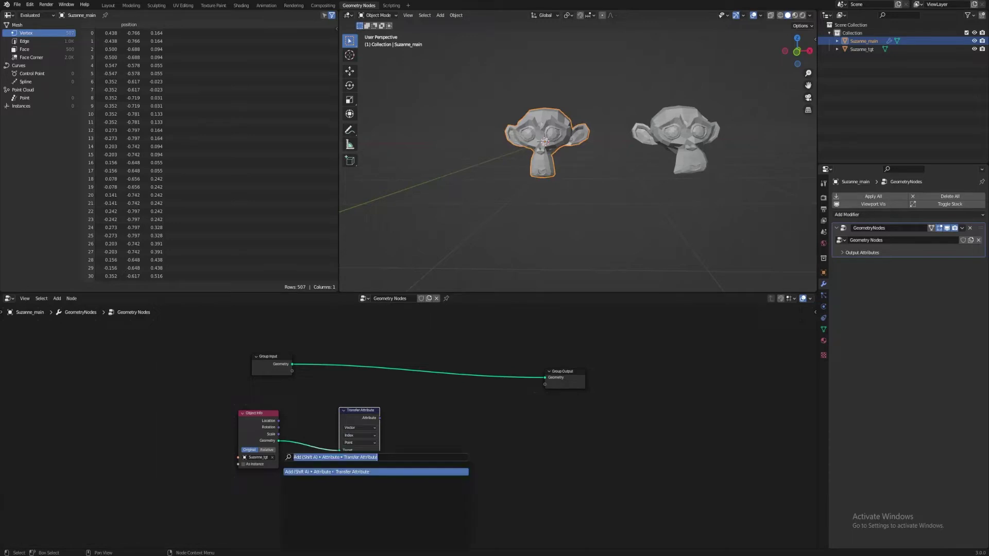
pyautogui.write('position')
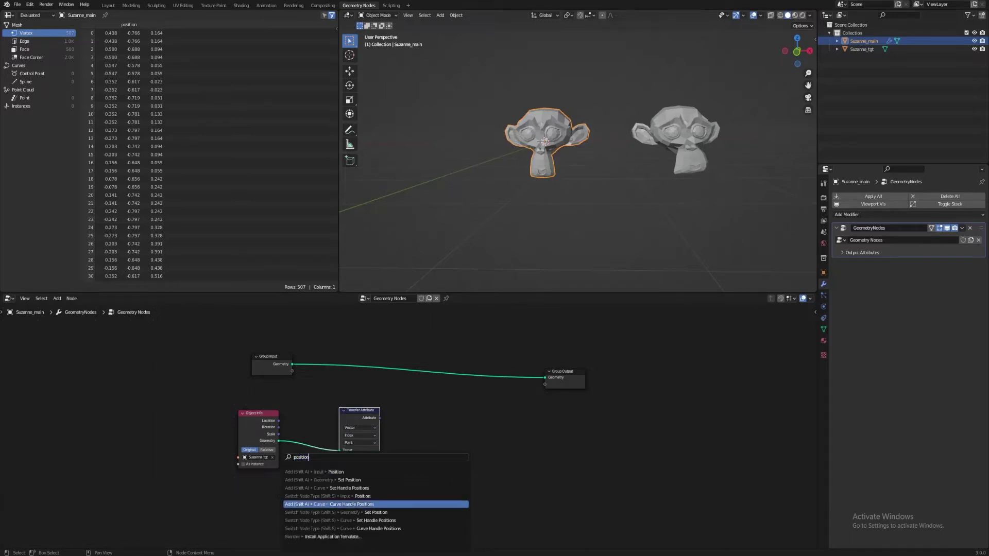
pyautogui.press('Return')
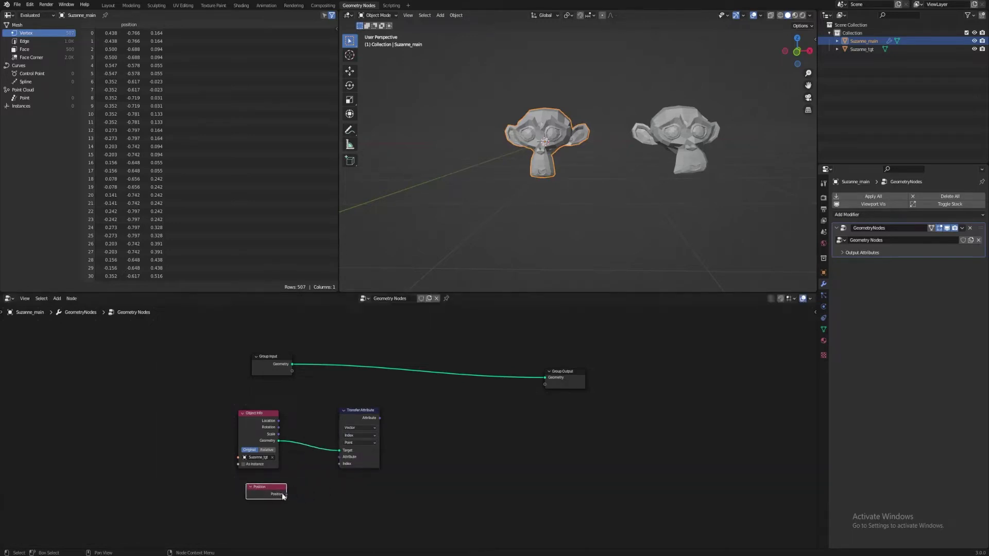
pyautogui.moveTo(286, 495); pyautogui.dragTo(292, 494)
pyautogui.moveTo(338, 462); pyautogui.dragTo(335, 458)
pyautogui.click(311, 459)
# Step: Add Set Position using the main mesh and transferred positions, outputting to Group Output
pyautogui.press('F3')
pyautogui.write('set position')
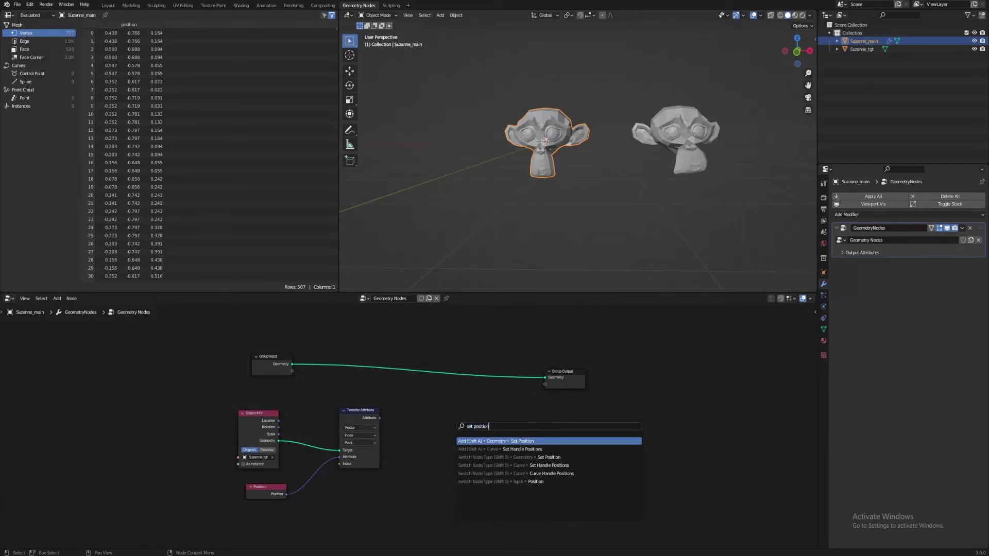
pyautogui.press('Return')
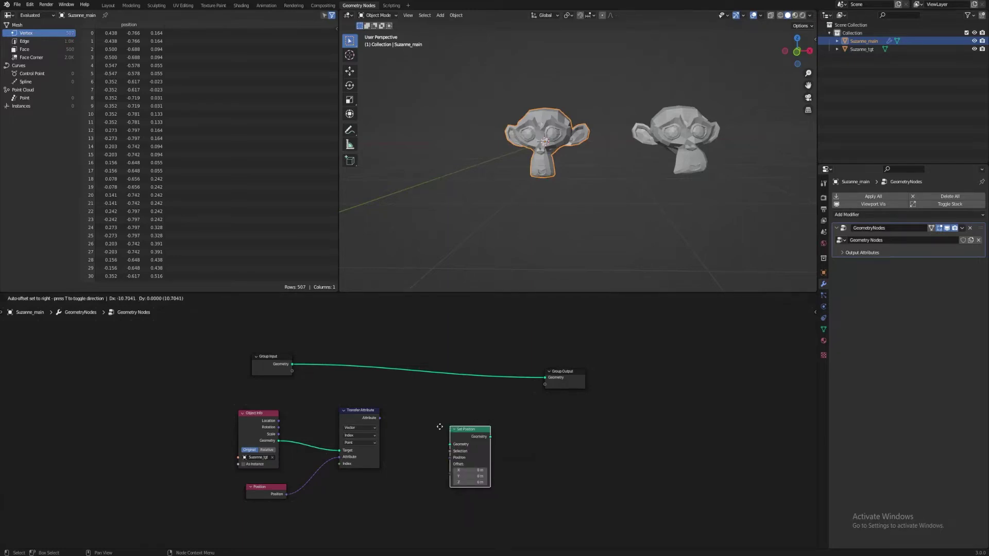
pyautogui.click(435, 412)
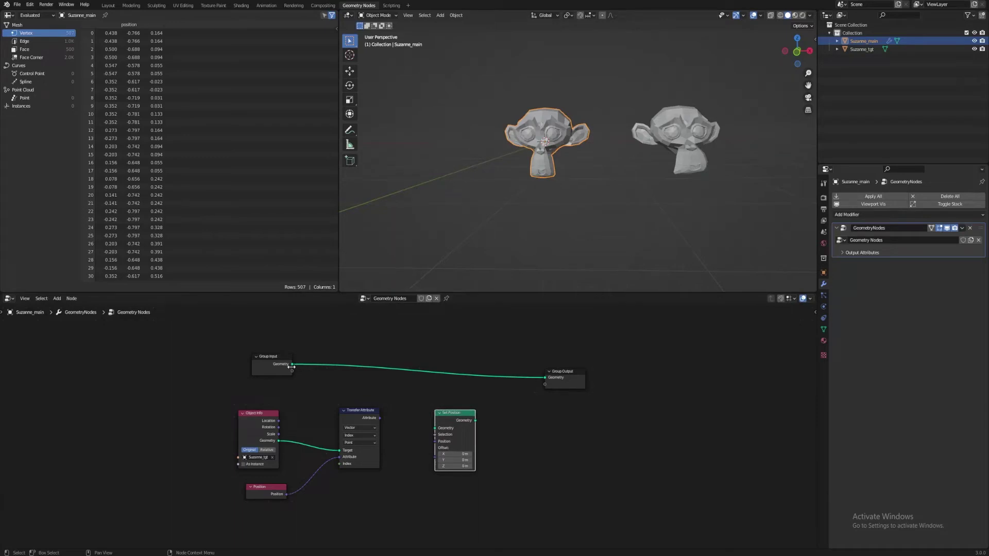
pyautogui.moveTo(292, 365); pyautogui.dragTo(436, 441)
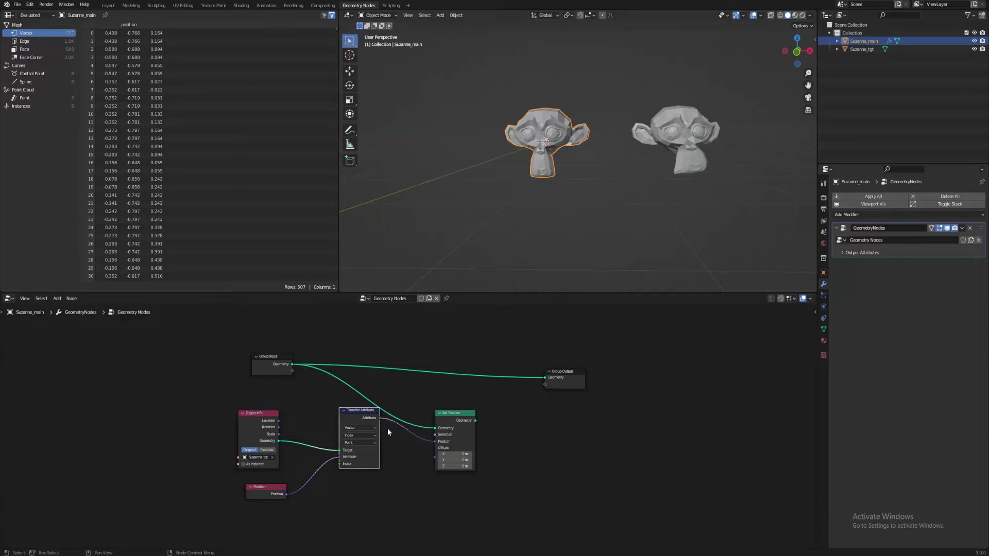
pyautogui.moveTo(376, 430); pyautogui.dragTo(375, 441)
pyautogui.click(475, 419)
pyautogui.moveTo(475, 419); pyautogui.dragTo(545, 377)
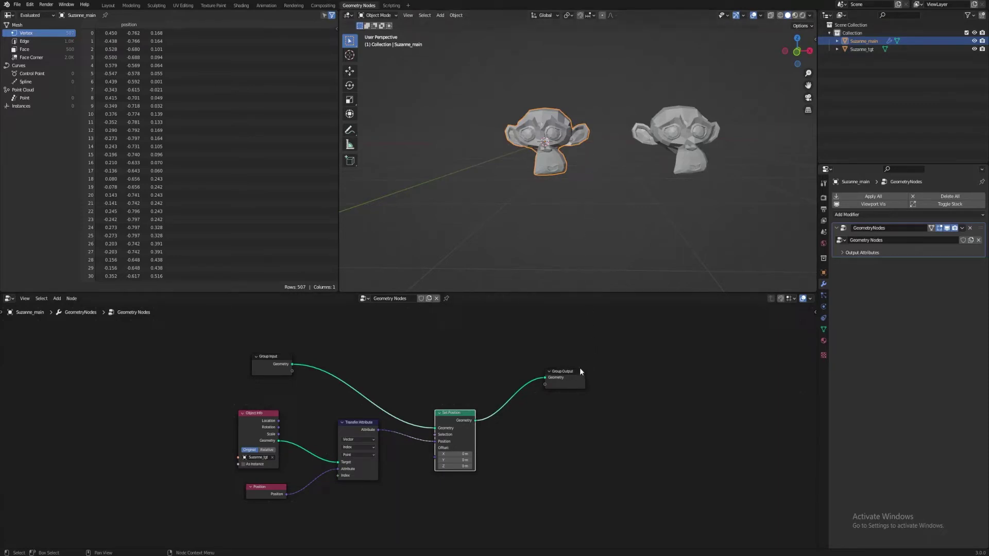
# Step: Enter and leave Edit Mode on Suzanne_tgt without changes, then reselect Suzanne_main
pyautogui.click(589, 378)
pyautogui.click(681, 166)
pyautogui.press('Tab')
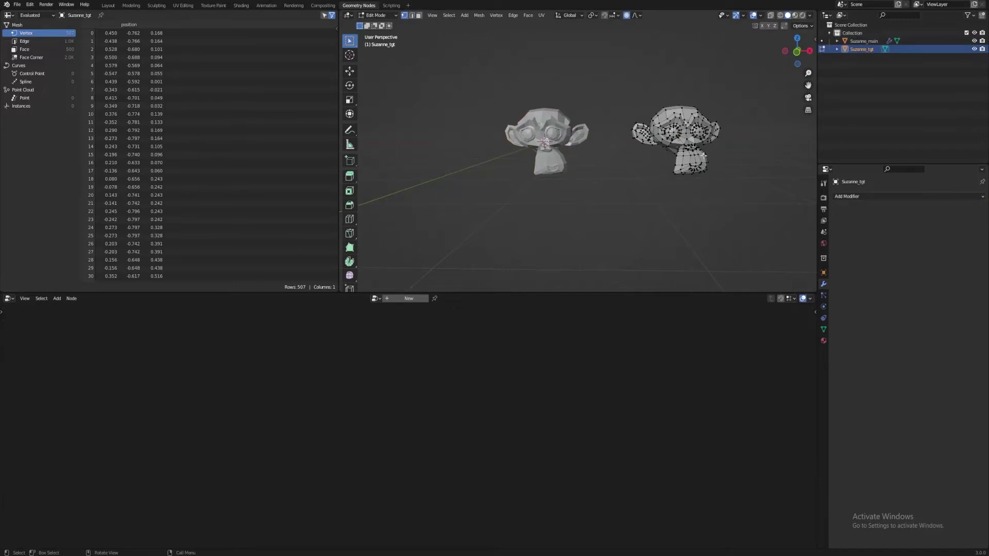
pyautogui.press('g')
pyautogui.press('Escape')
pyautogui.press('Tab')
pyautogui.click(552, 157)
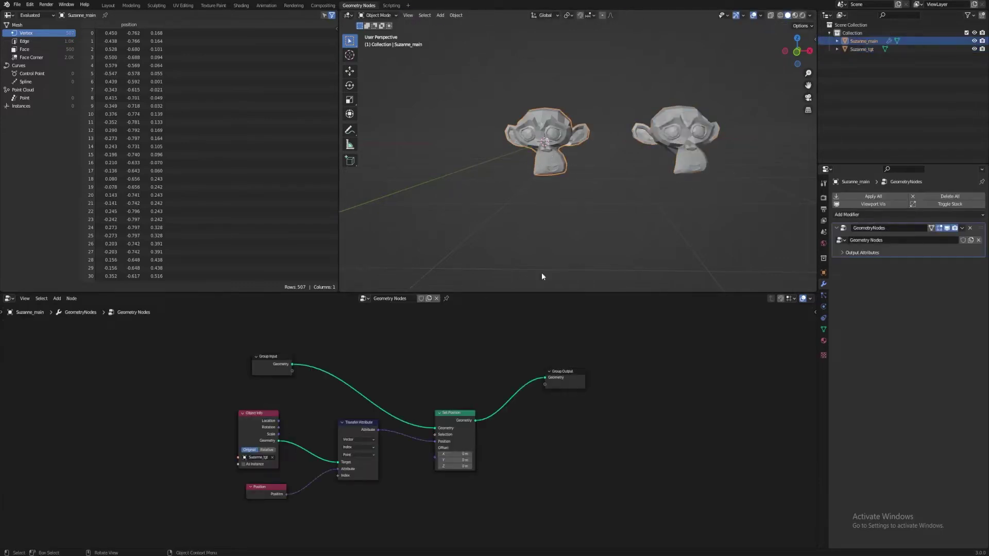
# Step: Move Group Output further right and Set Position up and right to make room
pyautogui.moveTo(457, 344); pyautogui.dragTo(481, 340, button='middle')
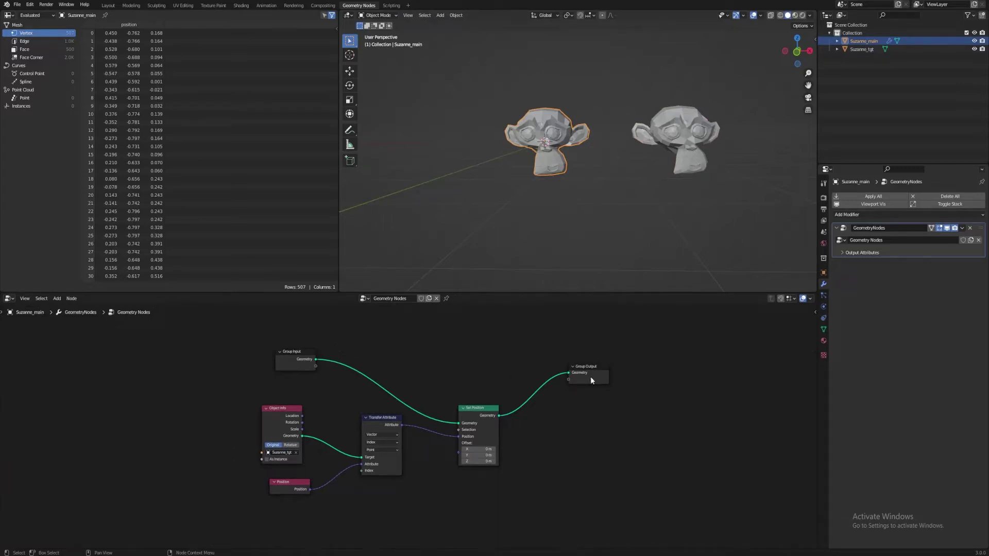
pyautogui.moveTo(591, 380); pyautogui.dragTo(664, 372)
pyautogui.moveTo(470, 410); pyautogui.dragTo(505, 392)
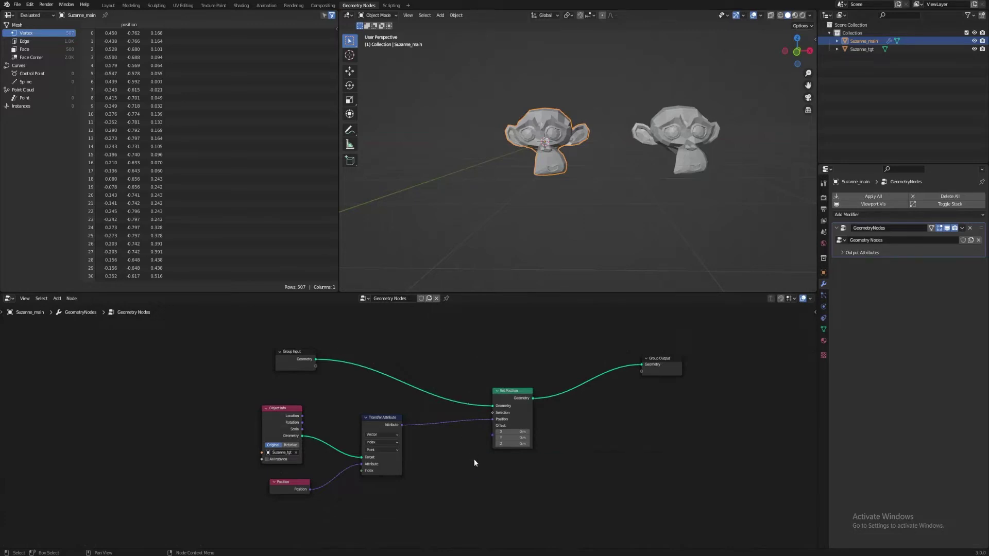
pyautogui.press('F3')
# Step: Add a MixRGB node in Add mode before Set Position with factor 1.000
pyautogui.write('mixrgb')
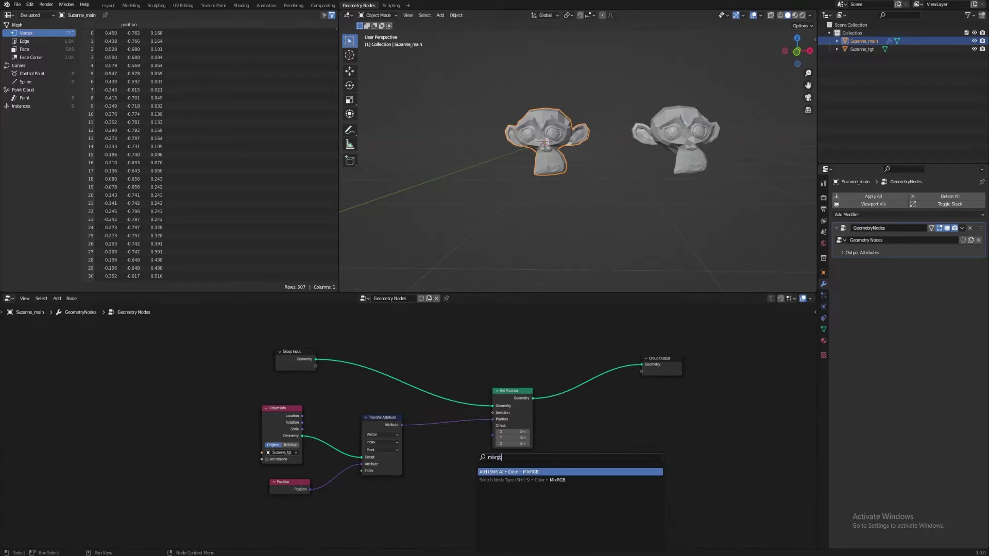
pyautogui.press('Return')
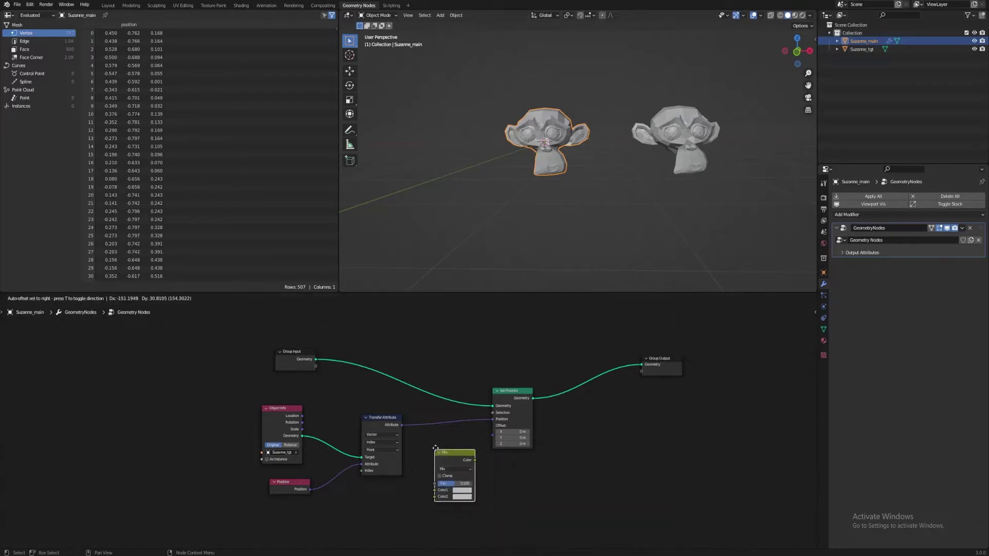
pyautogui.click(433, 442)
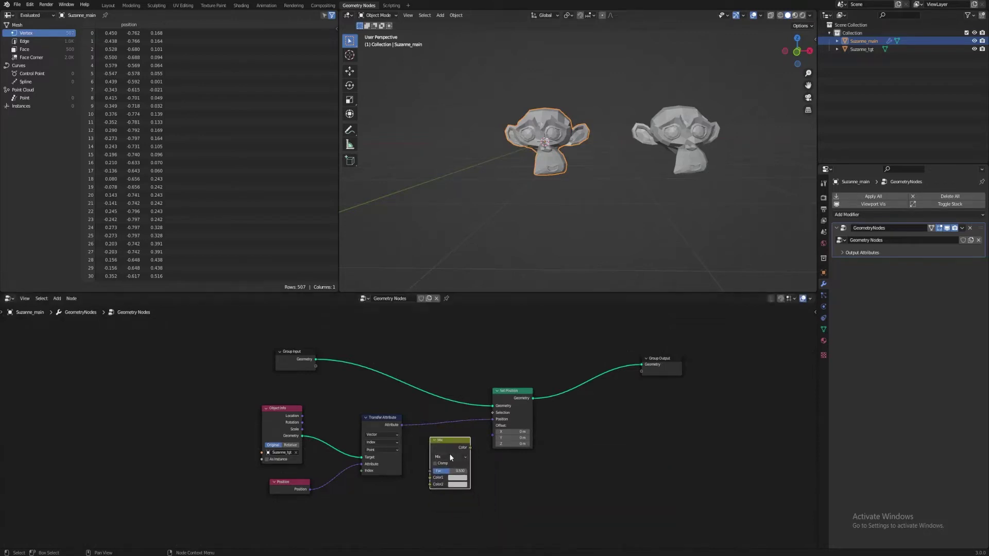
pyautogui.click(450, 456)
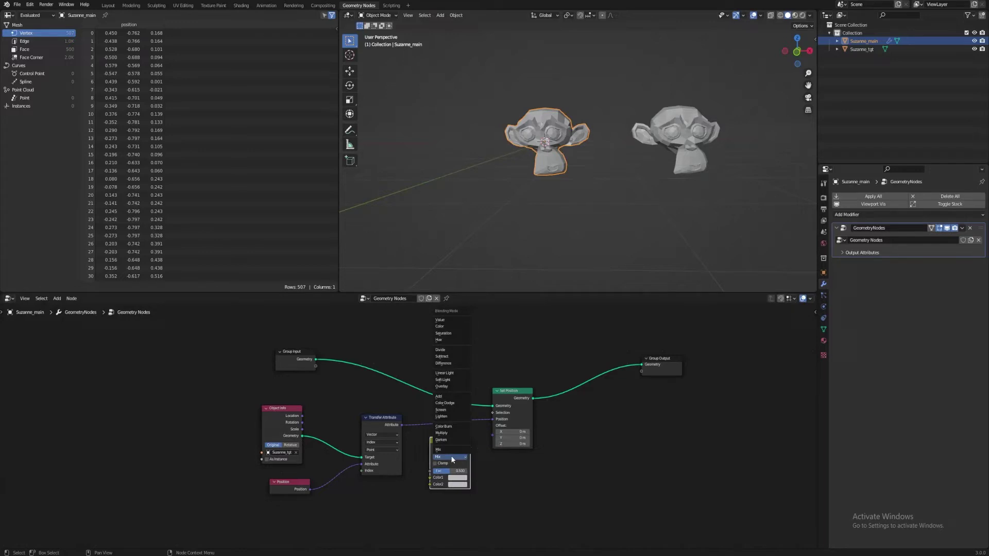
pyautogui.click(451, 396)
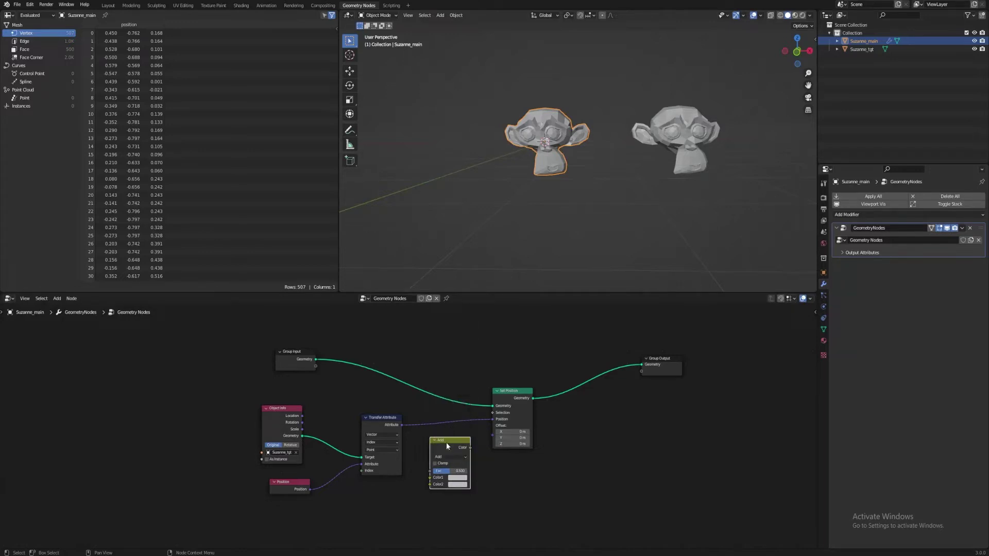
pyautogui.moveTo(447, 471); pyautogui.dragTo(440, 422)
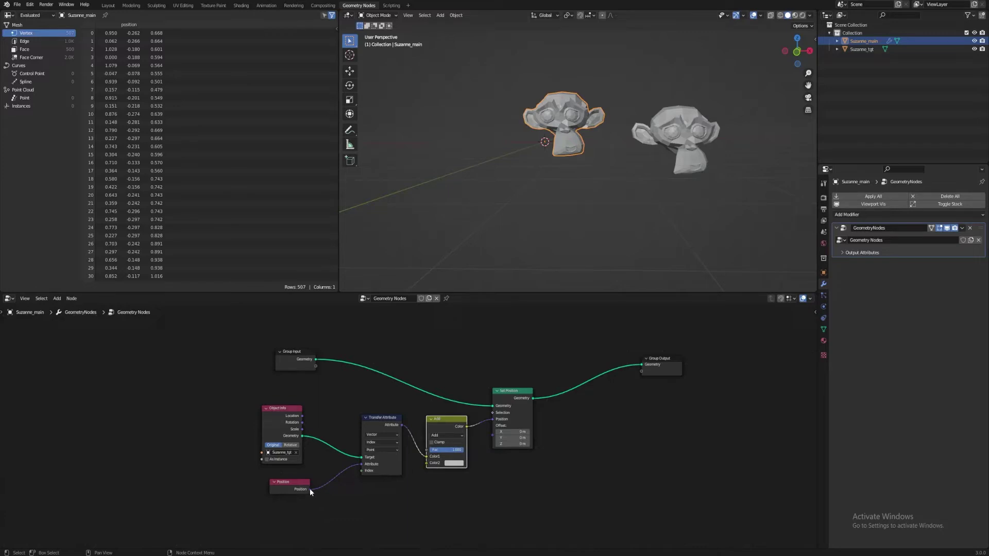
# Step: Connect Position into the Add node's Color2 and rearrange Transfer Attribute and Set Position
pyautogui.moveTo(310, 488); pyautogui.dragTo(426, 464)
pyautogui.moveTo(386, 426); pyautogui.dragTo(376, 407)
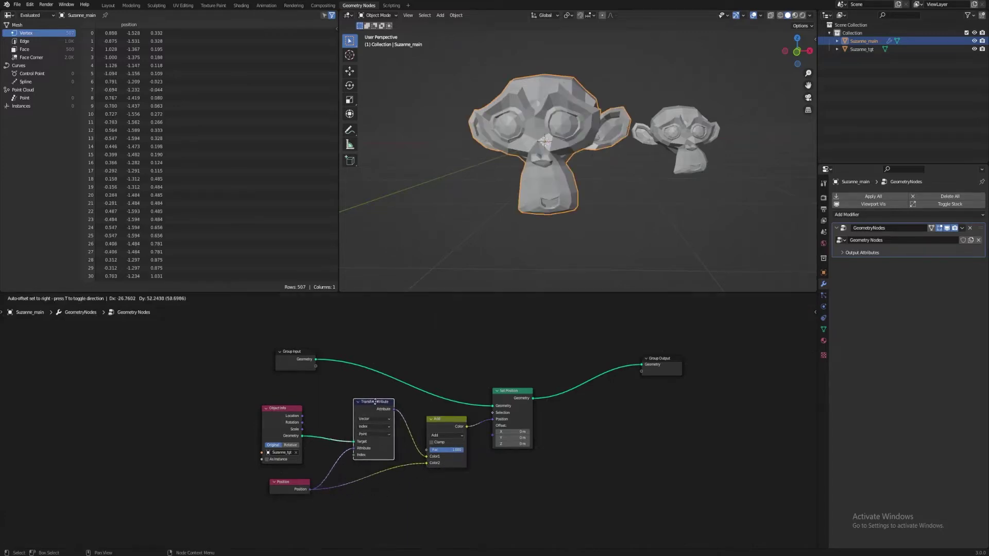
pyautogui.moveTo(629, 226)
pyautogui.mouseDown(button='middle')
pyautogui.moveTo(617, 225)
pyautogui.moveTo(646, 233)
pyautogui.moveTo(624, 221)
pyautogui.mouseUp(button='middle')
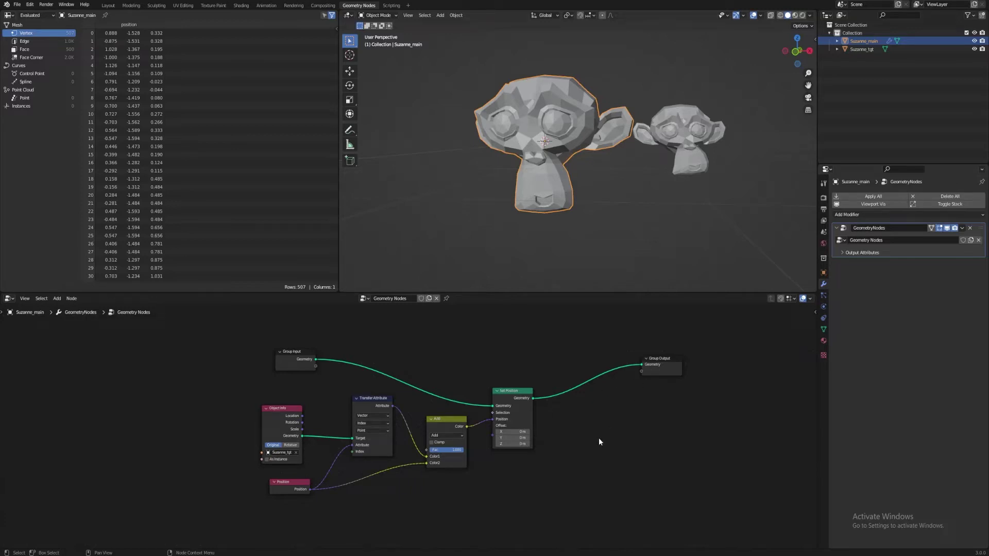
pyautogui.moveTo(501, 397); pyautogui.dragTo(554, 372)
# Step: Duplicate the Add node as a Subtract node before Set Position, with Position in Color2
pyautogui.click(447, 425)
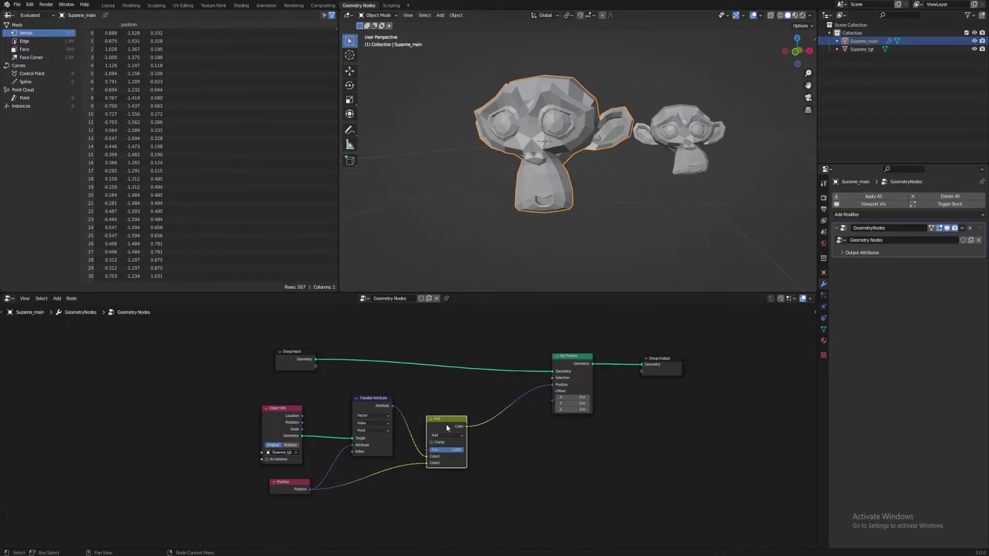
pyautogui.hotkey('shift', 'd')
pyautogui.click(515, 435)
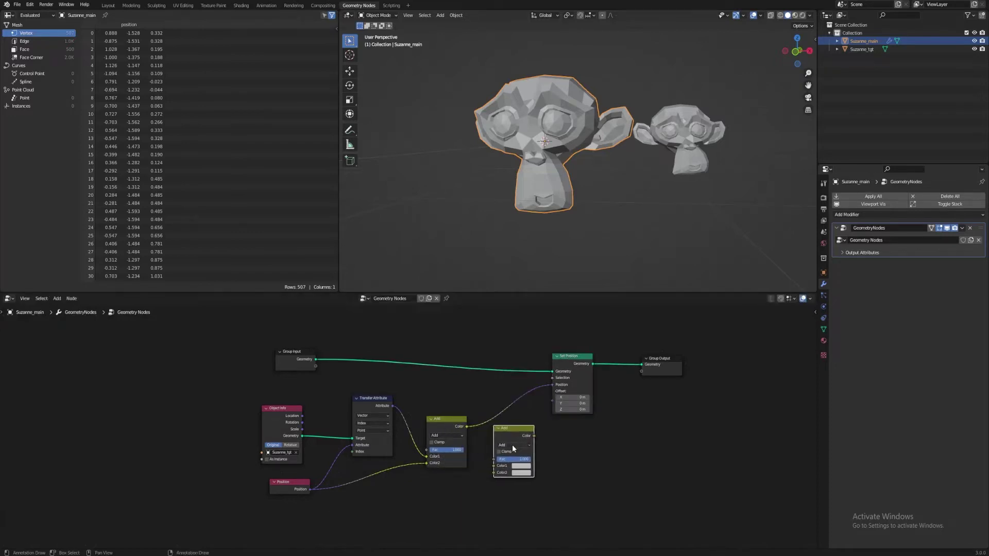
pyautogui.click(513, 445)
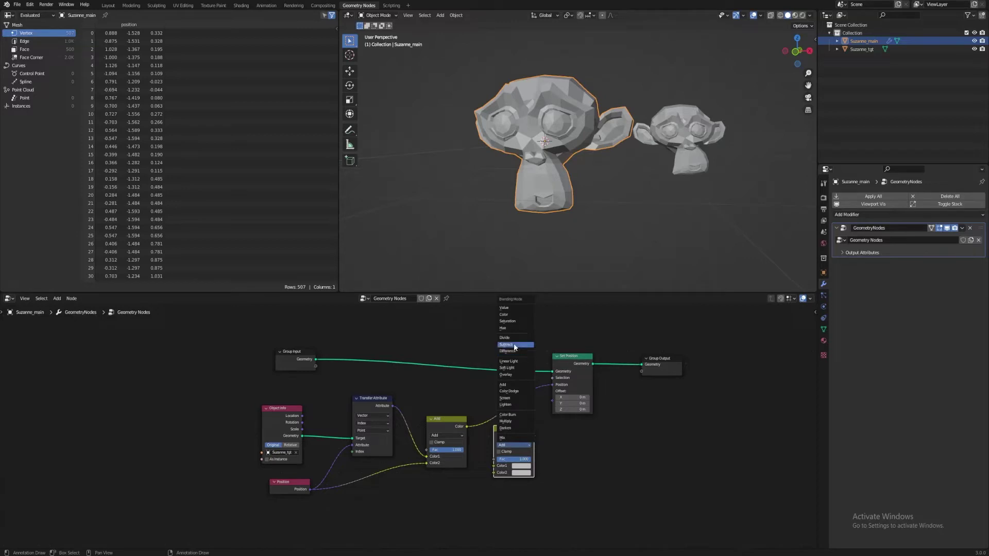
pyautogui.click(506, 344)
pyautogui.moveTo(511, 430); pyautogui.dragTo(508, 406)
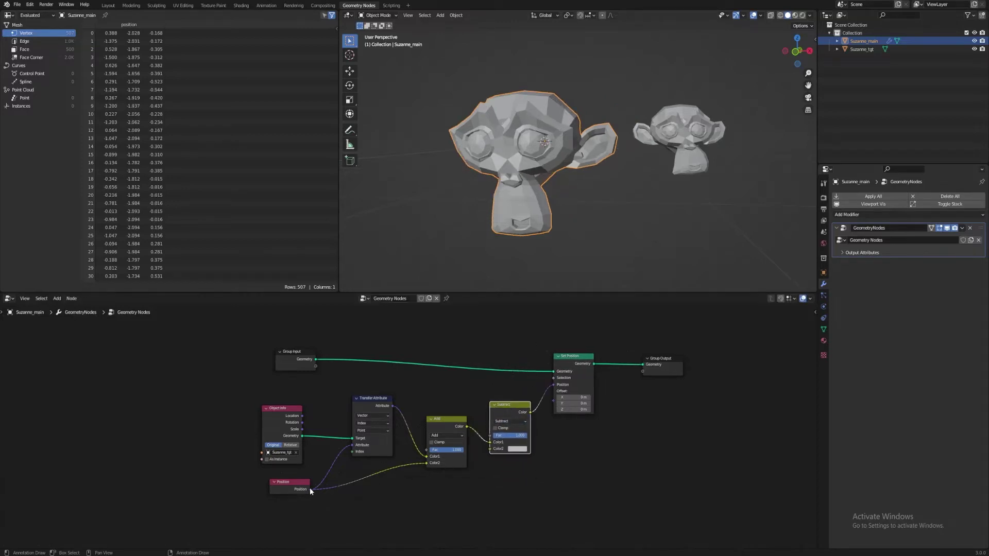
pyautogui.moveTo(310, 489); pyautogui.dragTo(455, 444)
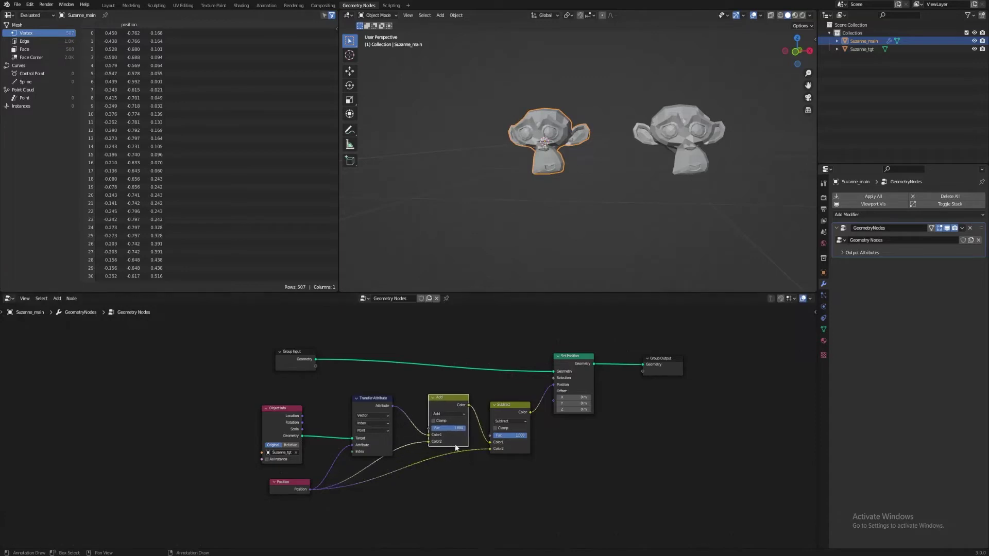
# Step: Set Add Fac to 0.508 and Subtract Fac to 0.708, exposing Add Fac as a modifier input
pyautogui.moveTo(520, 435); pyautogui.dragTo(444, 429)
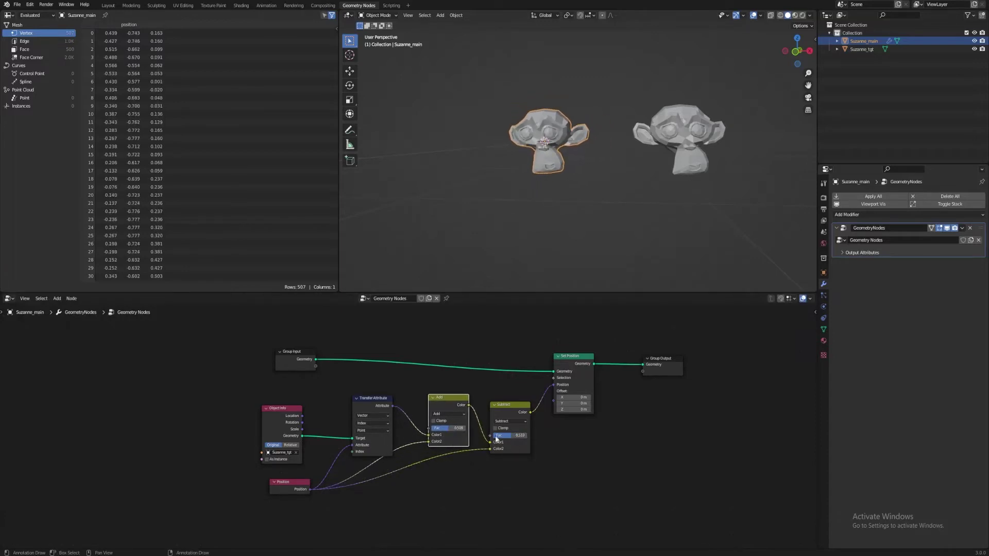
pyautogui.moveTo(519, 439); pyautogui.dragTo(529, 444)
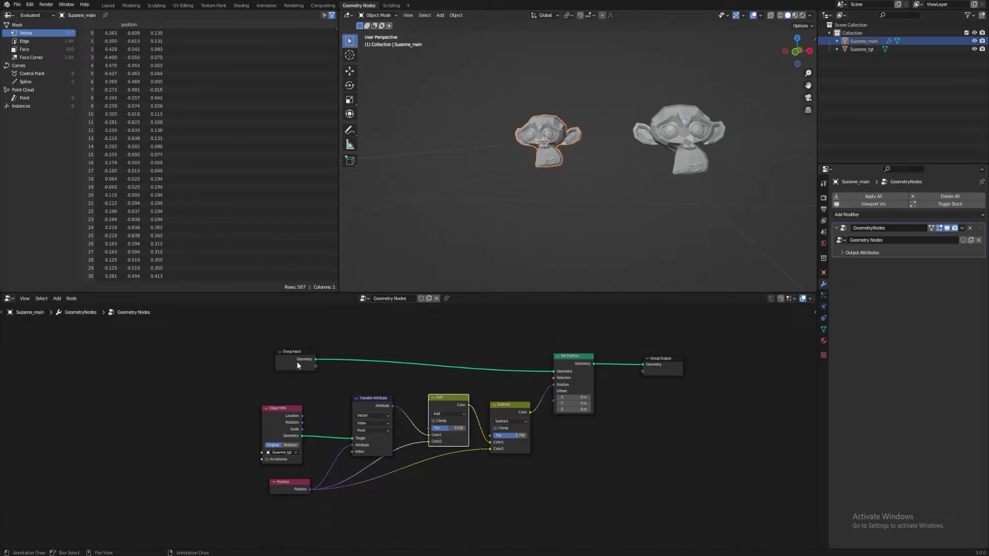
pyautogui.moveTo(314, 367); pyautogui.dragTo(428, 428)
# Step: Drive the Subtract Fac from the same modifier Fac, move Position to Color1, and test the slider
pyautogui.moveTo(316, 366); pyautogui.dragTo(490, 436)
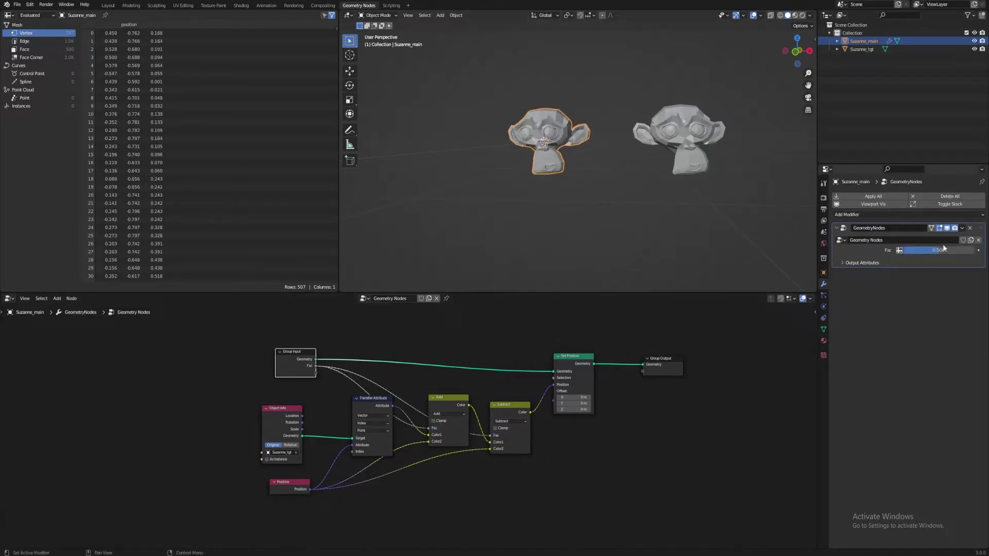
pyautogui.moveTo(900, 249); pyautogui.dragTo(950, 250)
pyautogui.moveTo(935, 252)
pyautogui.mouseDown()
pyautogui.moveTo(958, 251)
pyautogui.moveTo(943, 251)
pyautogui.mouseUp()
pyautogui.moveTo(428, 442); pyautogui.dragTo(429, 436)
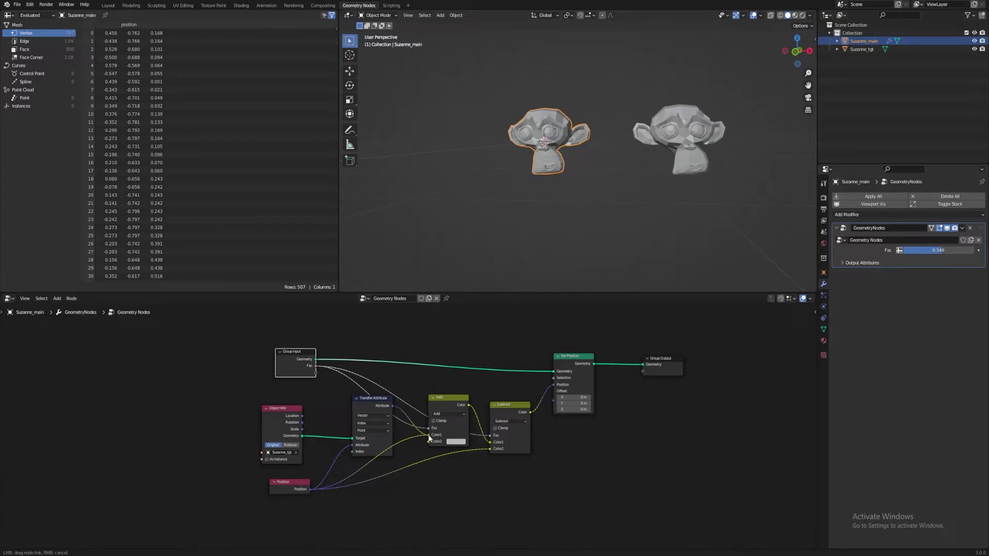
pyautogui.moveTo(943, 251)
pyautogui.mouseDown()
pyautogui.moveTo(974, 251)
pyautogui.moveTo(904, 252)
pyautogui.moveTo(974, 252)
pyautogui.moveTo(948, 252)
pyautogui.mouseUp()
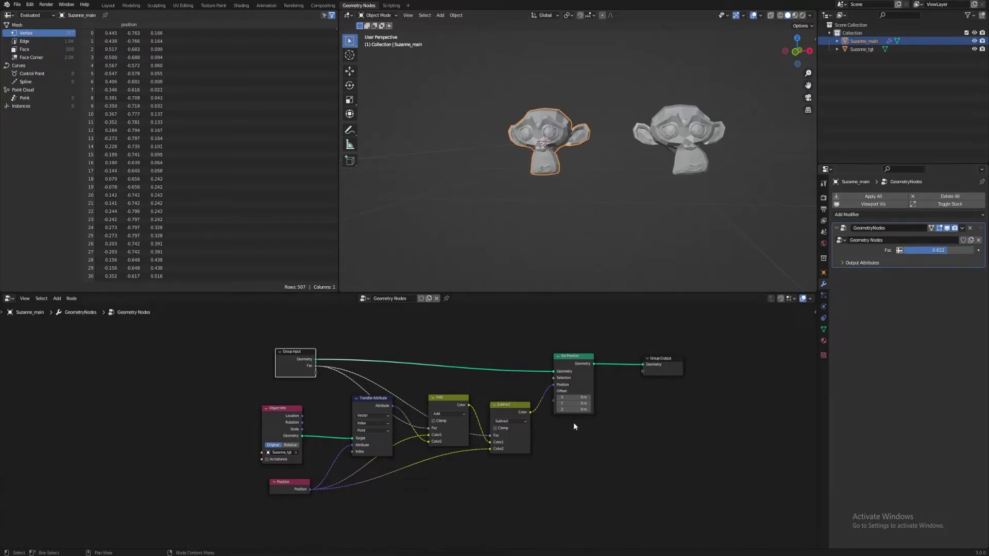
# Step: Tidy the Add, Transfer Attribute and Group Input nodes, then select Suzanne_tgt
pyautogui.moveTo(461, 442); pyautogui.dragTo(456, 451)
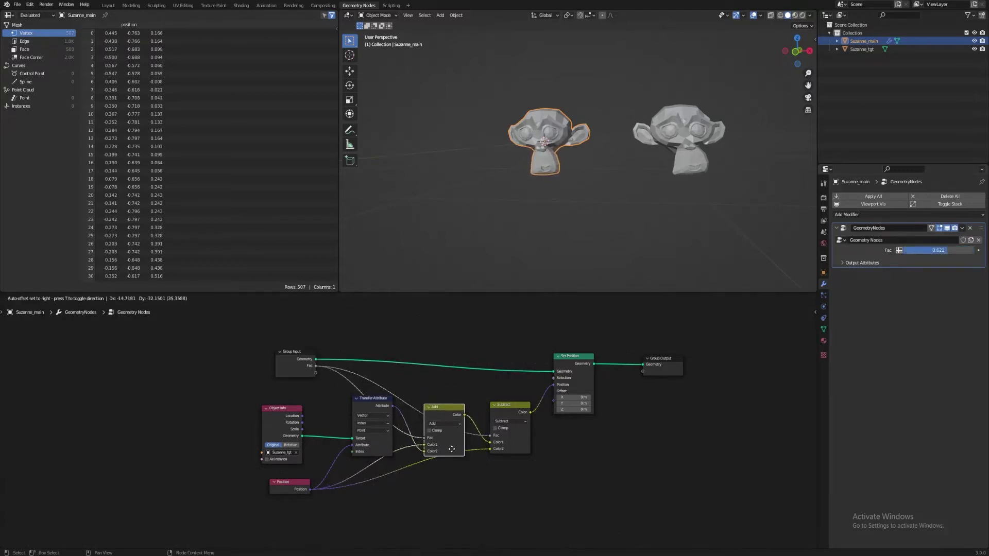
pyautogui.moveTo(391, 408); pyautogui.dragTo(380, 404)
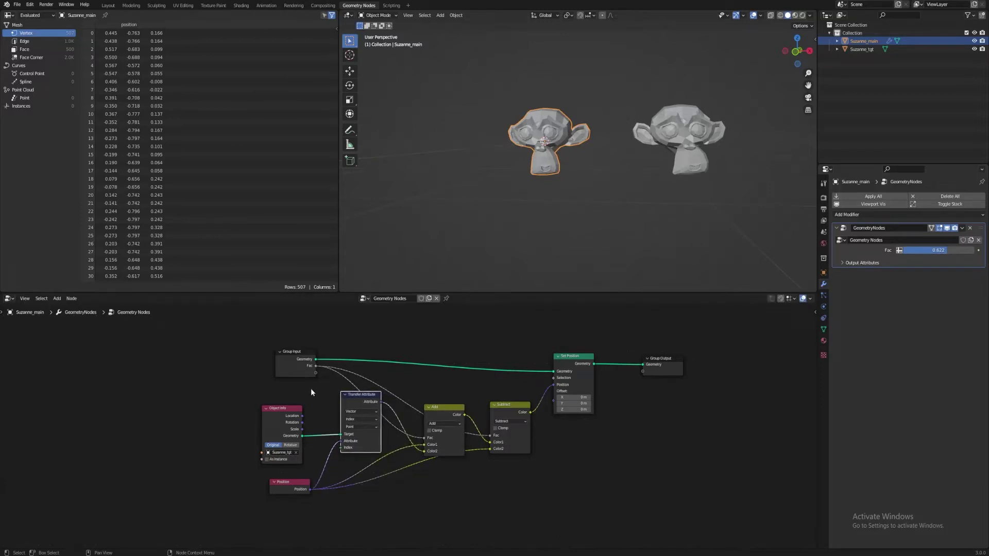
pyautogui.moveTo(294, 377); pyautogui.dragTo(289, 366)
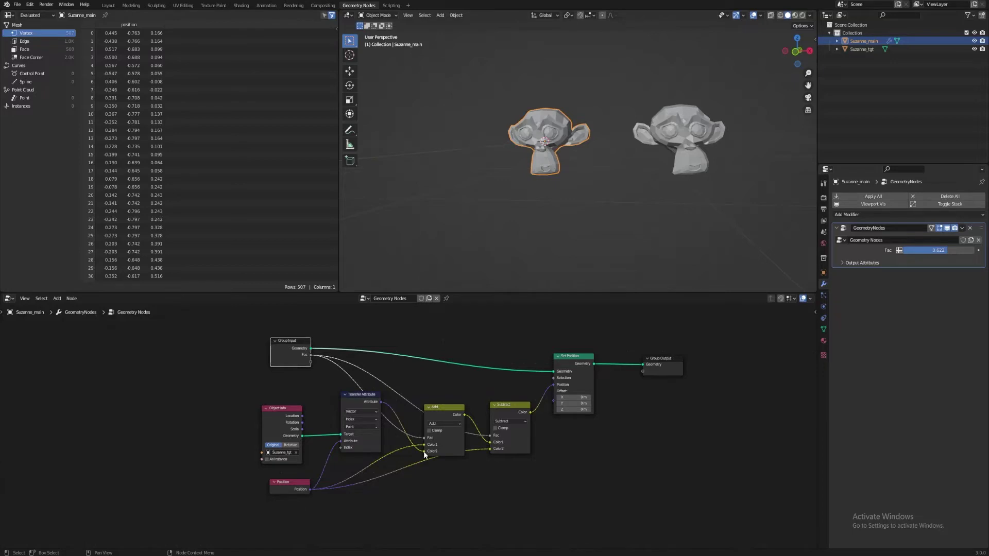
pyautogui.click(683, 154)
# Step: Duplicate Suzanne_tgt into Suzanne_tgt.001 below the original, then reselect Suzanne_main
pyautogui.hotkey('shift', 'd')
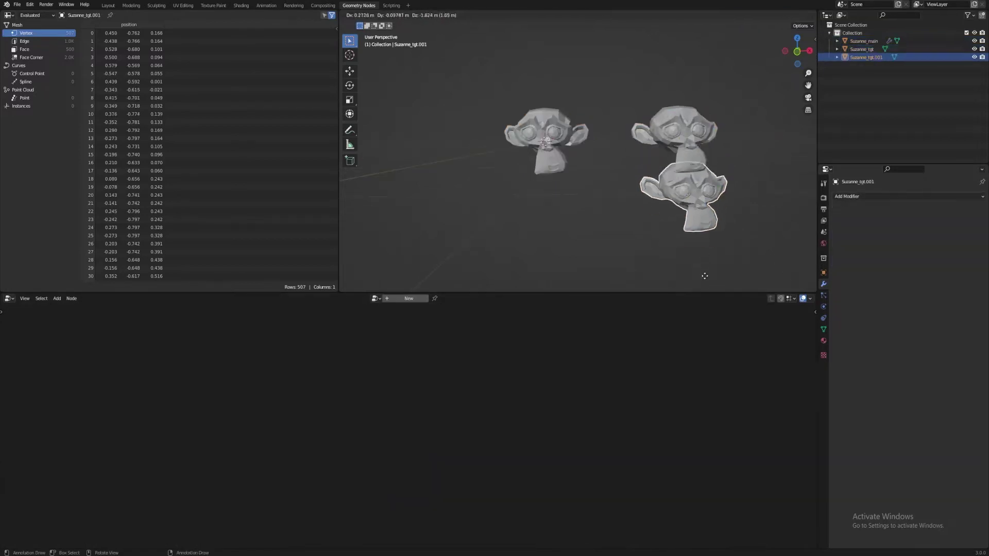
pyautogui.click(688, 238)
pyautogui.click(545, 159)
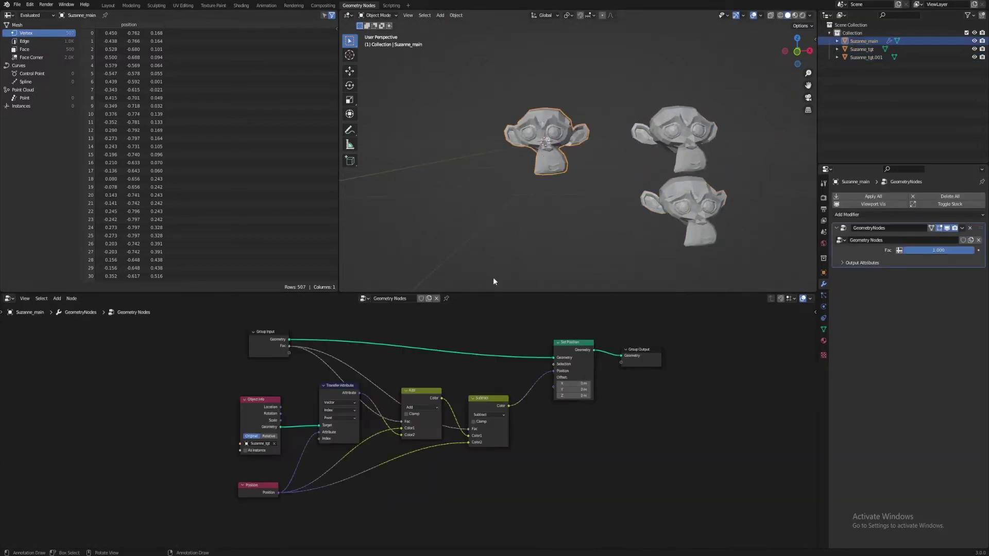
# Step: Duplicate the Object Info-to-Subtract blend chain and point its Object Info at Suzanne_tgt.001
pyautogui.moveTo(237, 379); pyautogui.dragTo(499, 491)
pyautogui.hotkey('shift', 'd')
pyautogui.click(503, 322)
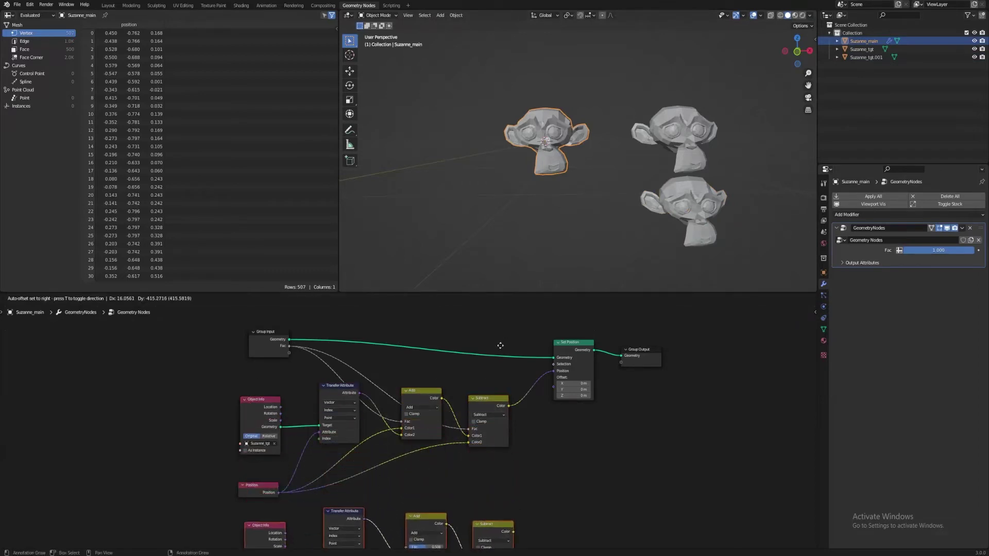
pyautogui.keyDown('shift'); pyautogui.scroll(-5, 592, 341); pyautogui.keyUp('shift')
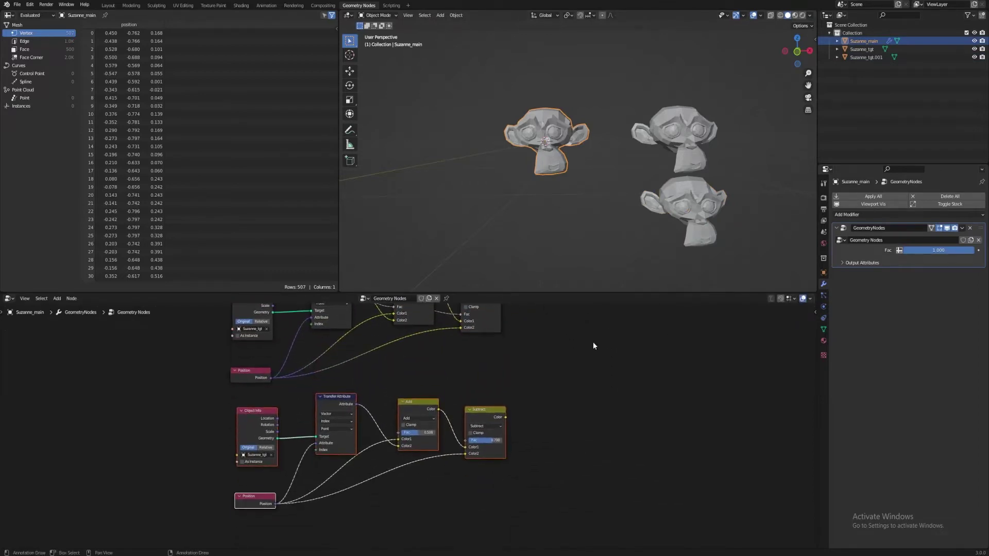
pyautogui.click(271, 455)
pyautogui.click(271, 455)
pyautogui.click(693, 196)
# Step: Chain the upper Subtract into the lower Add and feed the second blend into Set Position
pyautogui.moveTo(320, 441); pyautogui.dragTo(249, 466, button='middle')
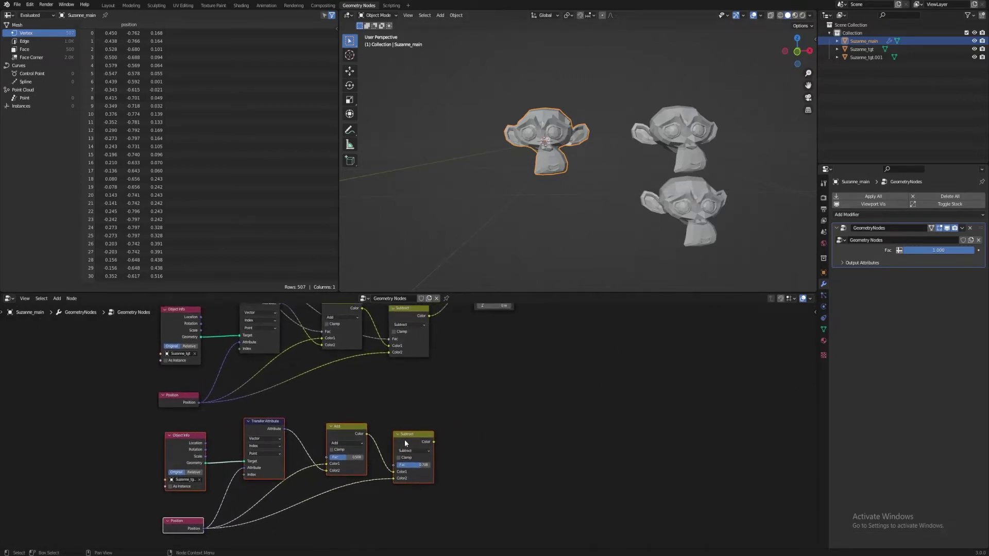
pyautogui.moveTo(404, 440); pyautogui.dragTo(526, 408)
pyautogui.click(503, 353)
pyautogui.moveTo(504, 353); pyautogui.dragTo(446, 376, button='middle')
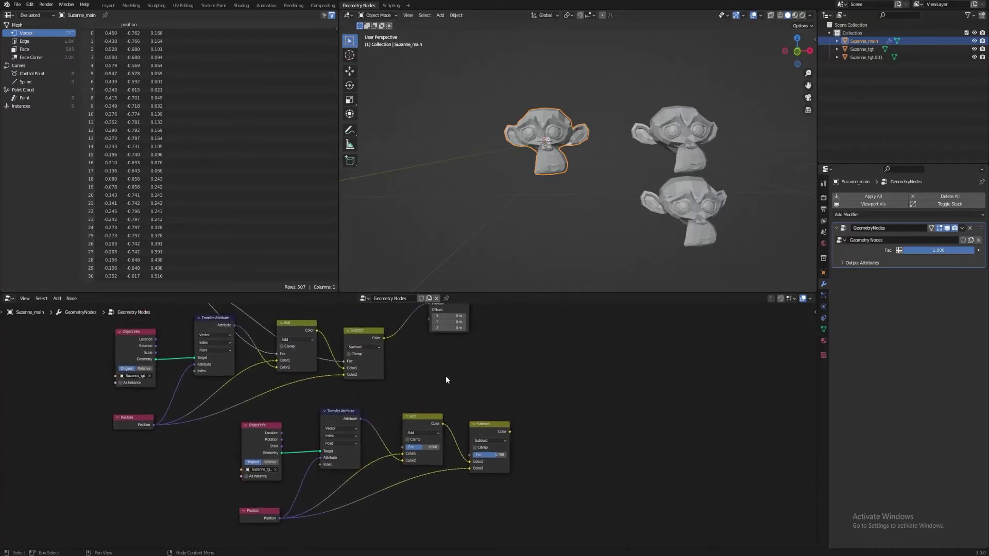
pyautogui.moveTo(378, 339); pyautogui.dragTo(402, 454)
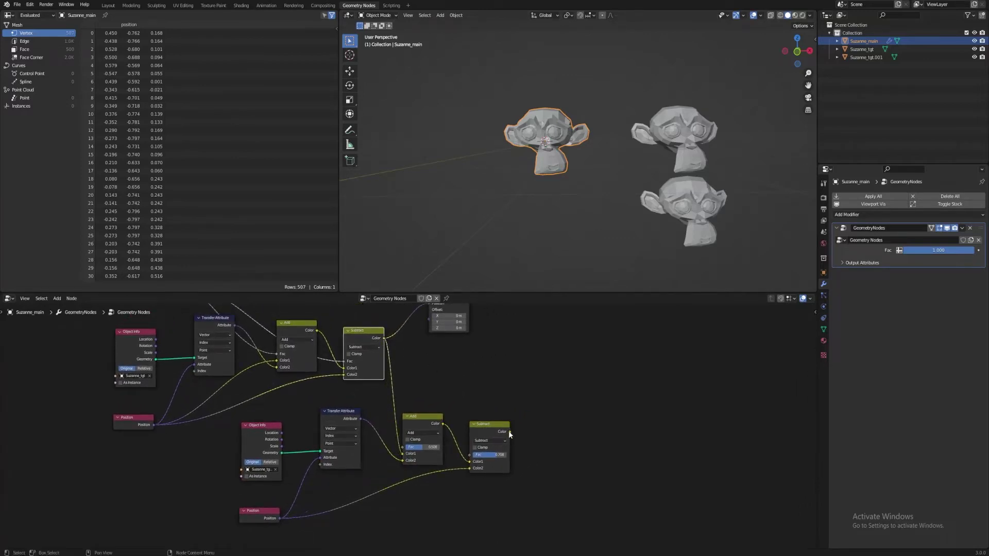
pyautogui.moveTo(508, 430); pyautogui.dragTo(436, 381)
pyautogui.moveTo(530, 360); pyautogui.dragTo(571, 357)
pyautogui.moveTo(448, 381); pyautogui.dragTo(485, 364)
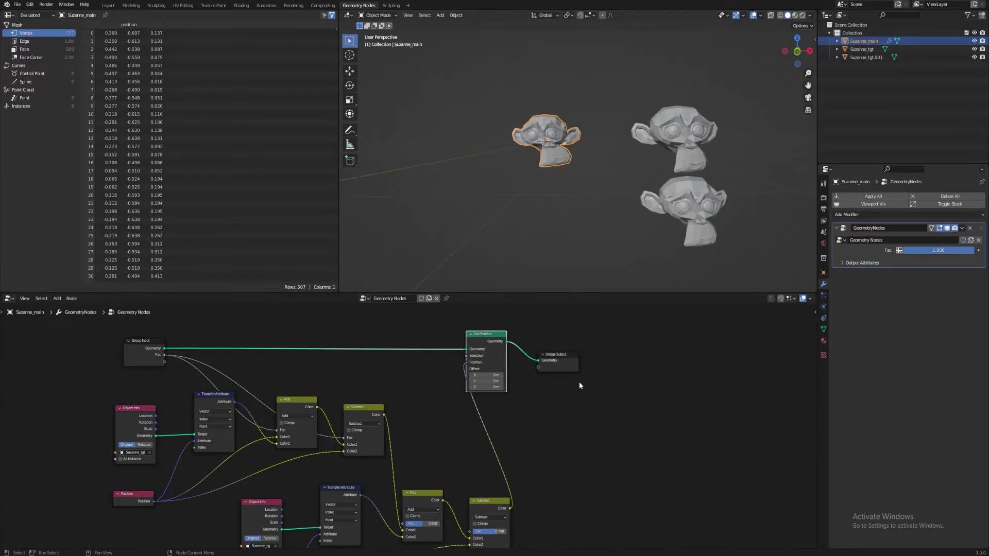
pyautogui.moveTo(580, 385); pyautogui.dragTo(582, 350, button='middle')
# Step: Set the lower Subtract factor to 1.000 and Add factor to 0.592, then tidy the lower nodes
pyautogui.moveTo(492, 500); pyautogui.dragTo(512, 500)
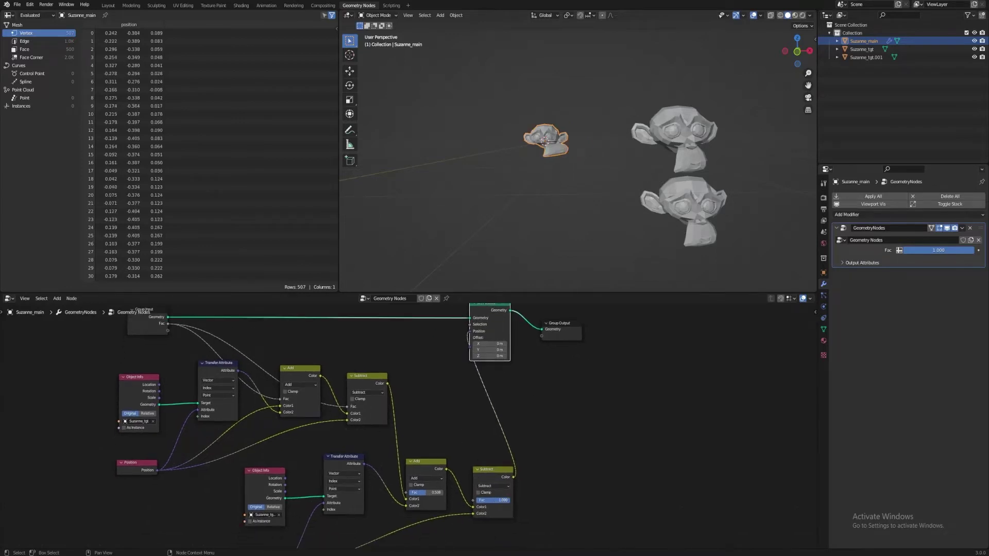
pyautogui.moveTo(426, 493); pyautogui.dragTo(471, 493)
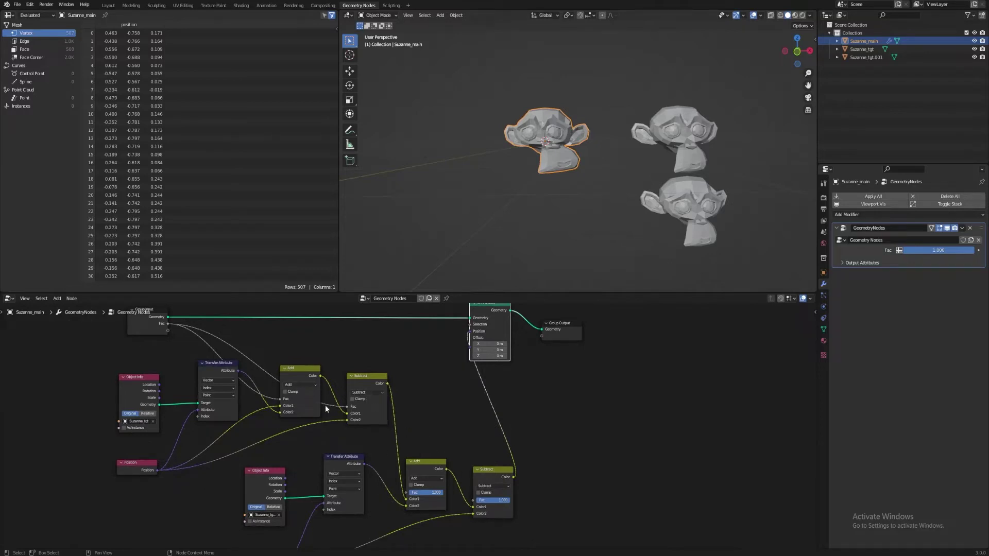
pyautogui.moveTo(308, 445); pyautogui.dragTo(328, 405, button='middle')
pyautogui.moveTo(286, 434); pyautogui.dragTo(248, 446)
pyautogui.moveTo(278, 512); pyautogui.dragTo(243, 516)
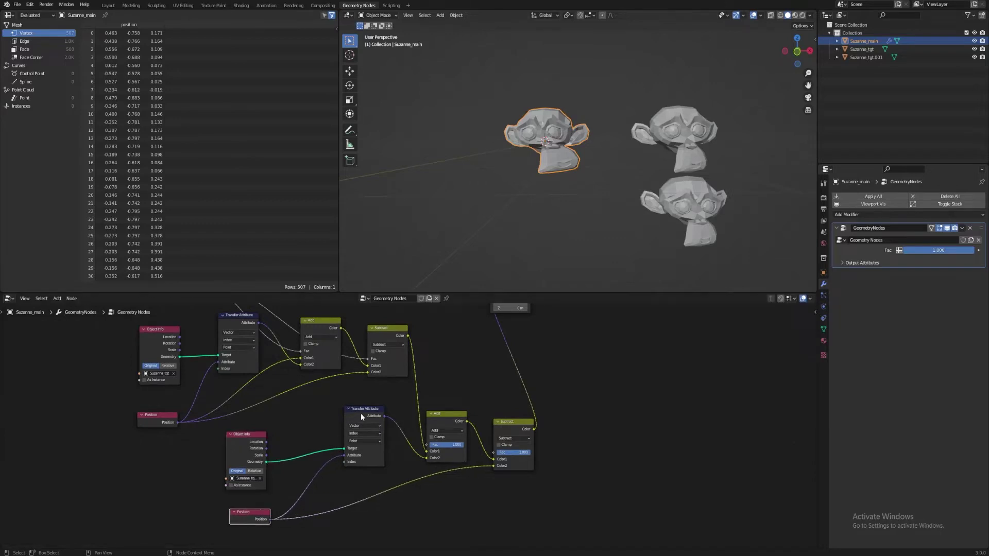
pyautogui.moveTo(361, 416); pyautogui.dragTo(299, 446)
pyautogui.moveTo(348, 422); pyautogui.dragTo(429, 395, button='middle')
# Step: Reshape the Suzanne_tgt.001 head in Edit Mode
pyautogui.click(700, 216)
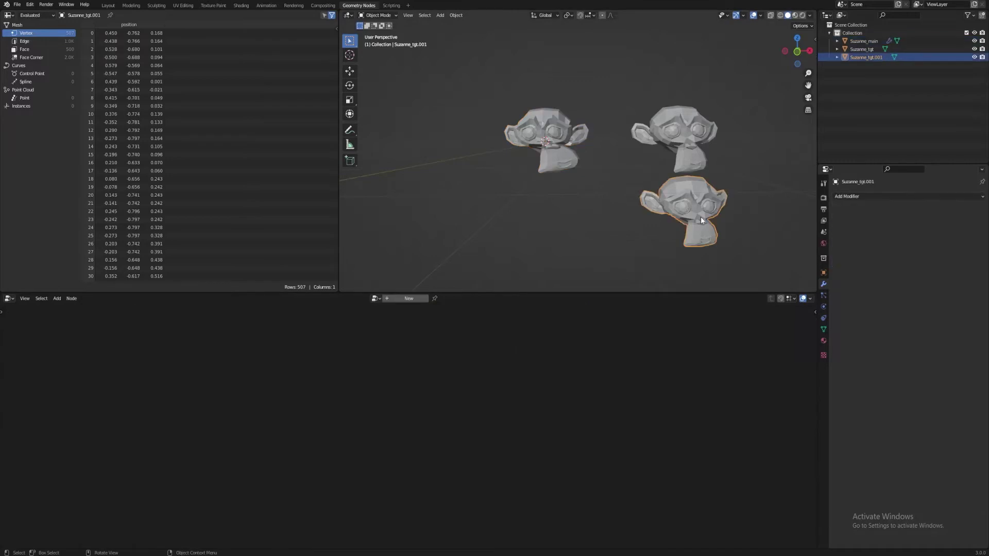
pyautogui.press('Tab')
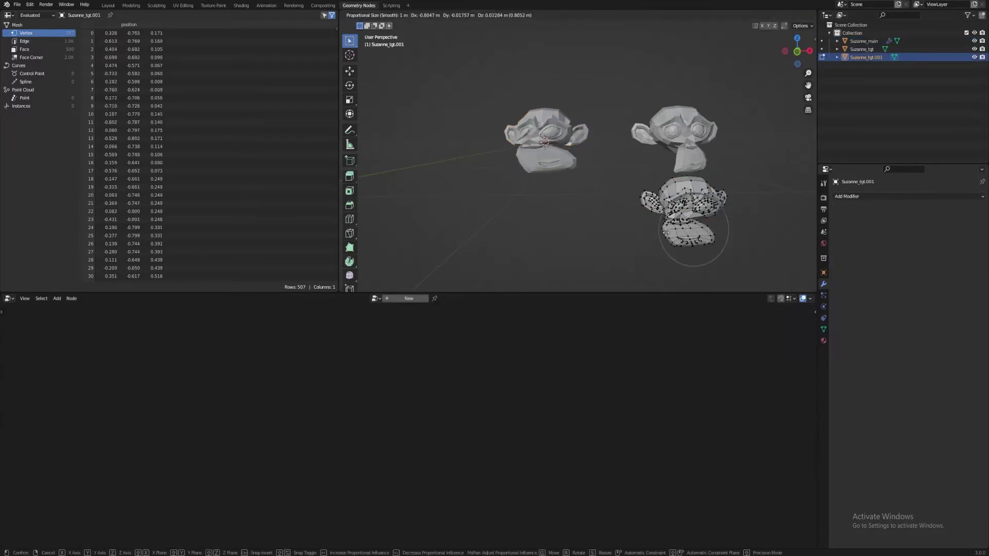
pyautogui.press('Tab')
# Step: Group the lower Object Info, Transfer Attribute and Position nodes into a NodeGroup with Ctrl+G
pyautogui.click(533, 161)
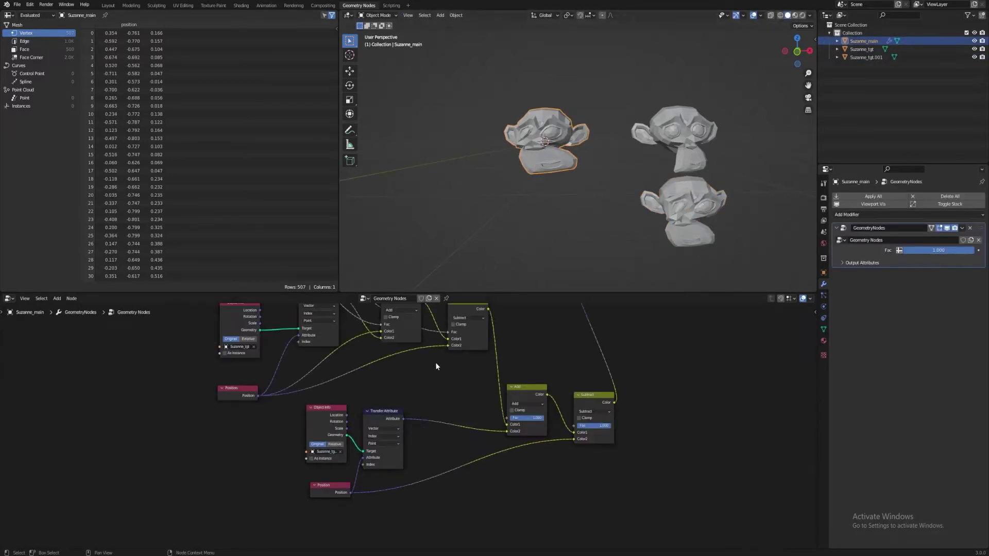
pyautogui.moveTo(304, 399); pyautogui.dragTo(394, 496)
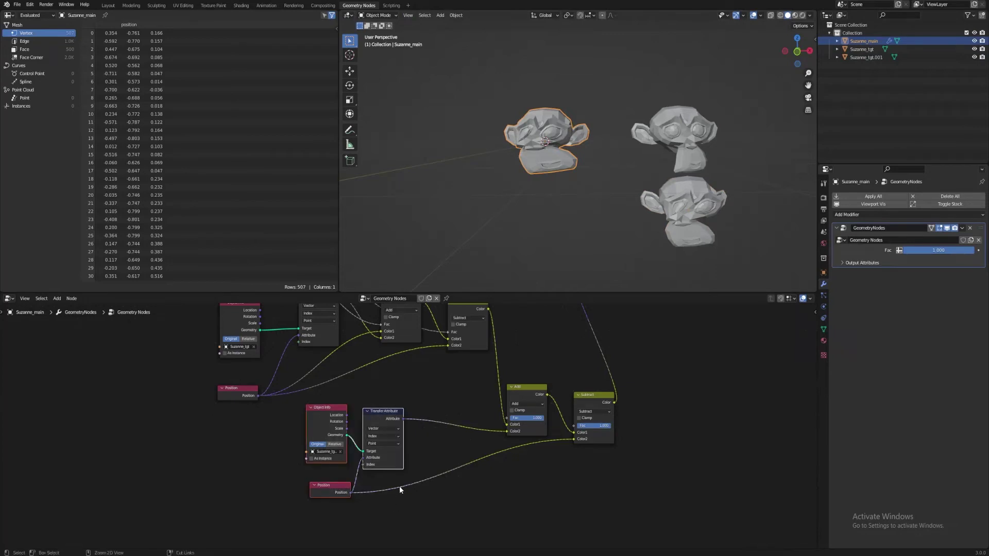
pyautogui.hotkey('ctrl', 'g')
# Step: Expose the Object Info object as a NodeGroup input and exit the group
pyautogui.click(320, 465)
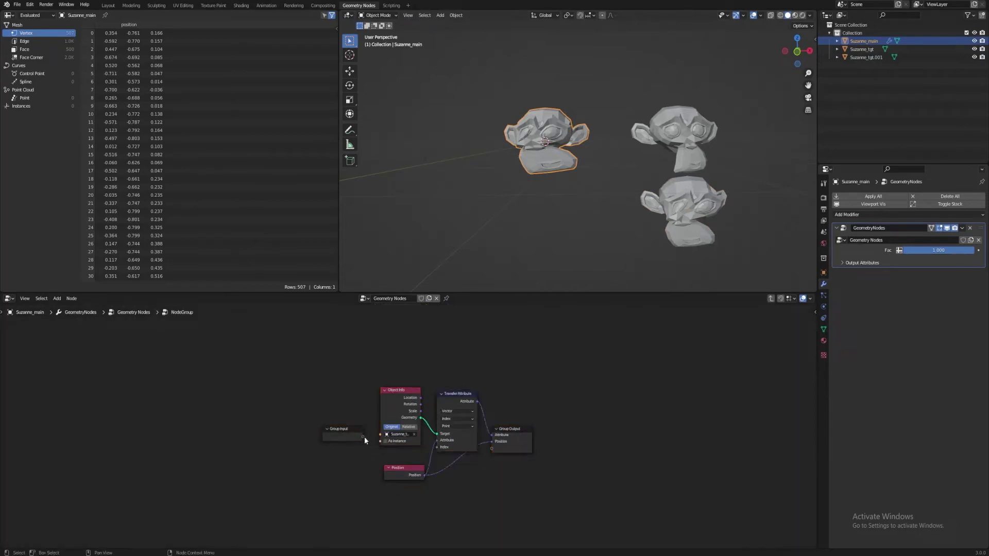
pyautogui.moveTo(363, 437); pyautogui.dragTo(380, 434)
pyautogui.click(364, 471)
pyautogui.press('Tab')
# Step: Widen the NodeGroup node to show Suzanne_tgt.001, check its object list, and duplicate it
pyautogui.moveTo(447, 498); pyautogui.dragTo(484, 472, button='middle')
pyautogui.moveTo(416, 449); pyautogui.dragTo(449, 452)
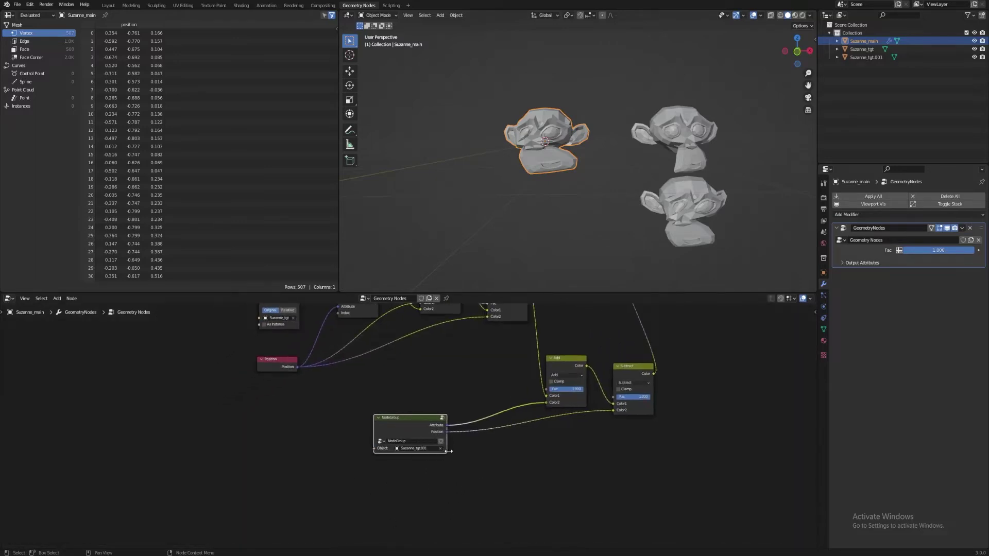
pyautogui.click(429, 449)
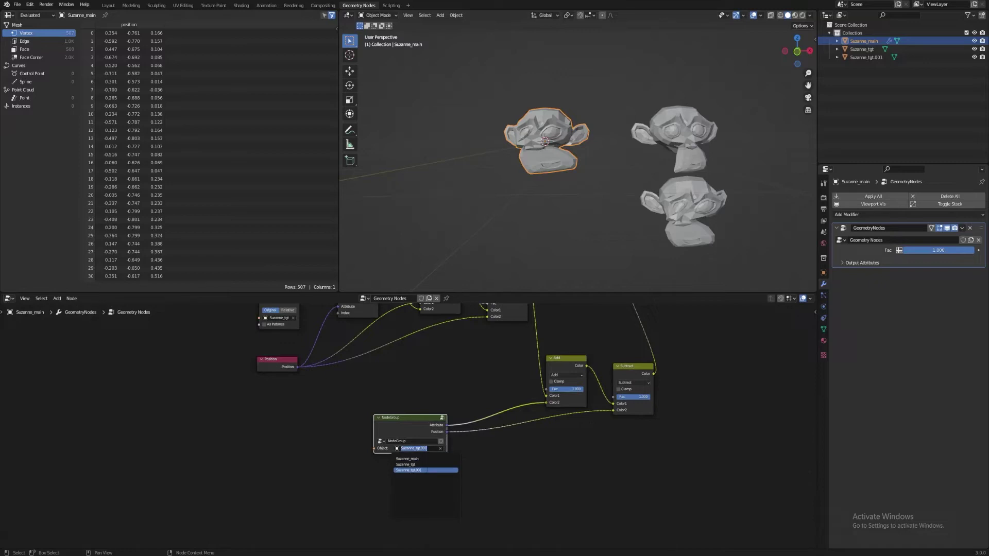
pyautogui.press('Return')
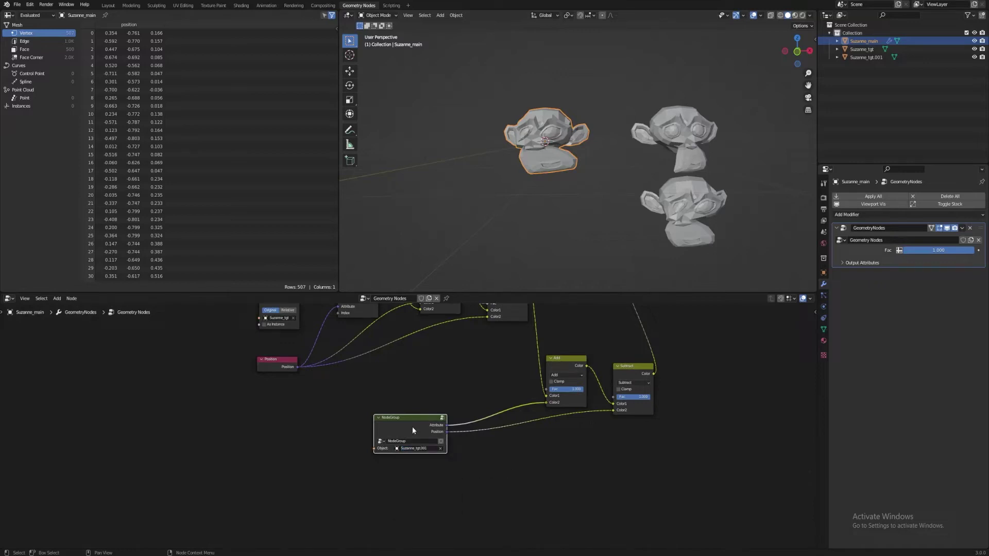
pyautogui.hotkey('shift', 'd')
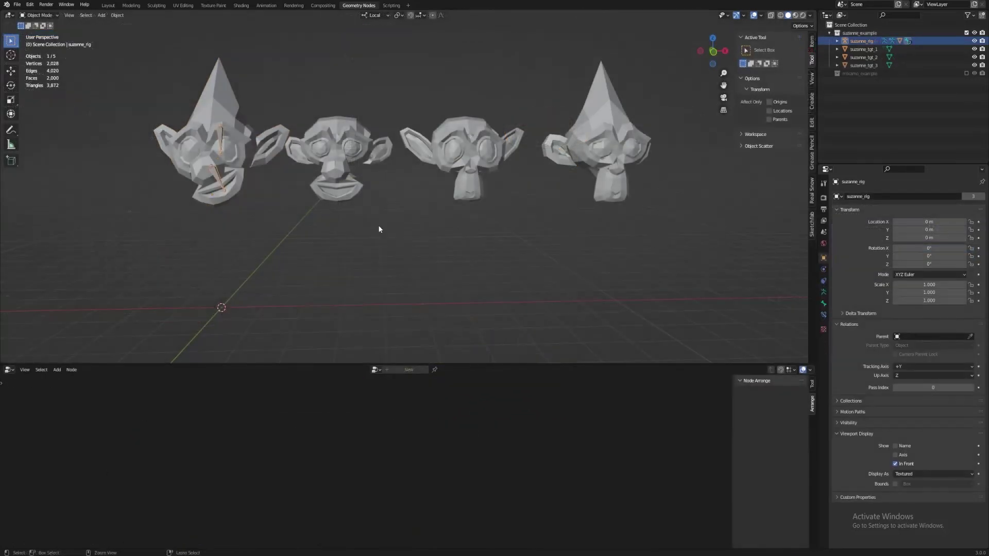
# Step: Rotate the monkey rig's jaw bone open by 43.2° in Pose Mode
pyautogui.hotkey('ctrl', 'Tab')
pyautogui.press('r')
pyautogui.click(266, 237)
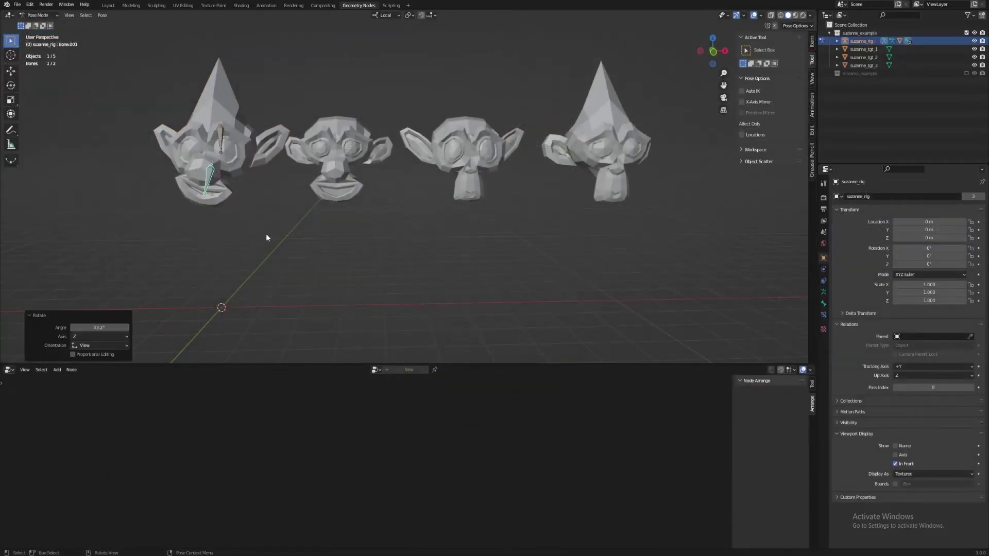
pyautogui.hotkey('ctrl', 'Tab')
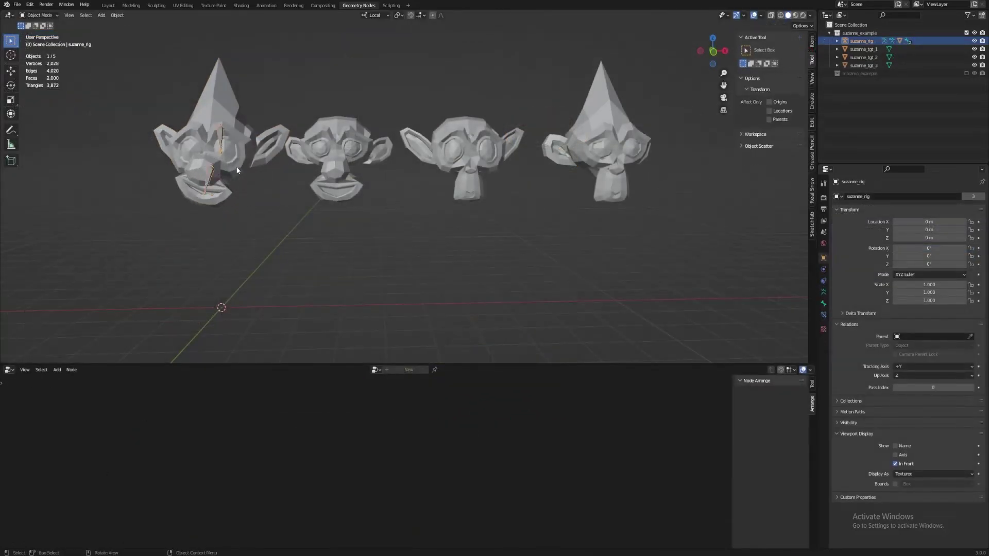
# Step: Move suzanne_main's GeometryNodes modifier below Armature and back above it
pyautogui.click(237, 170)
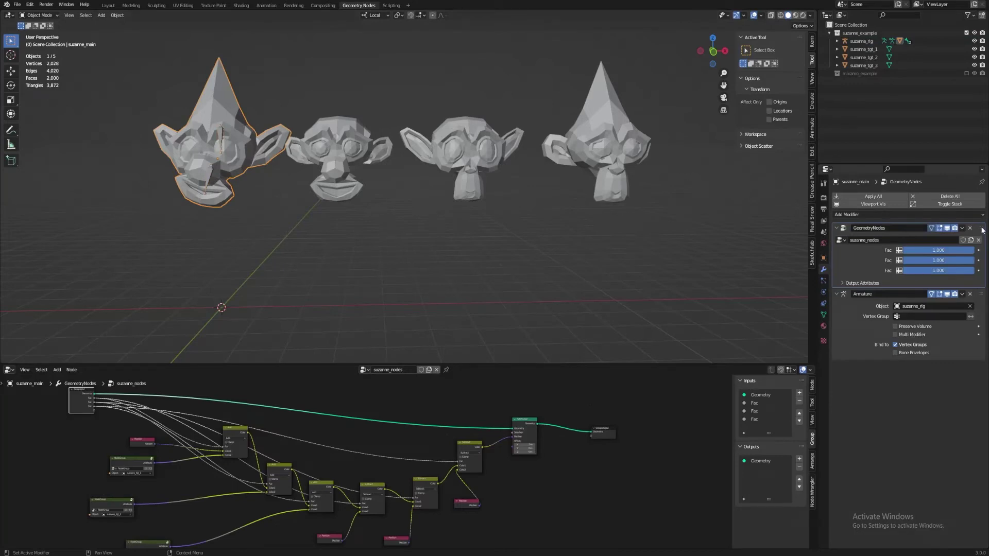
pyautogui.moveTo(983, 230); pyautogui.dragTo(983, 330)
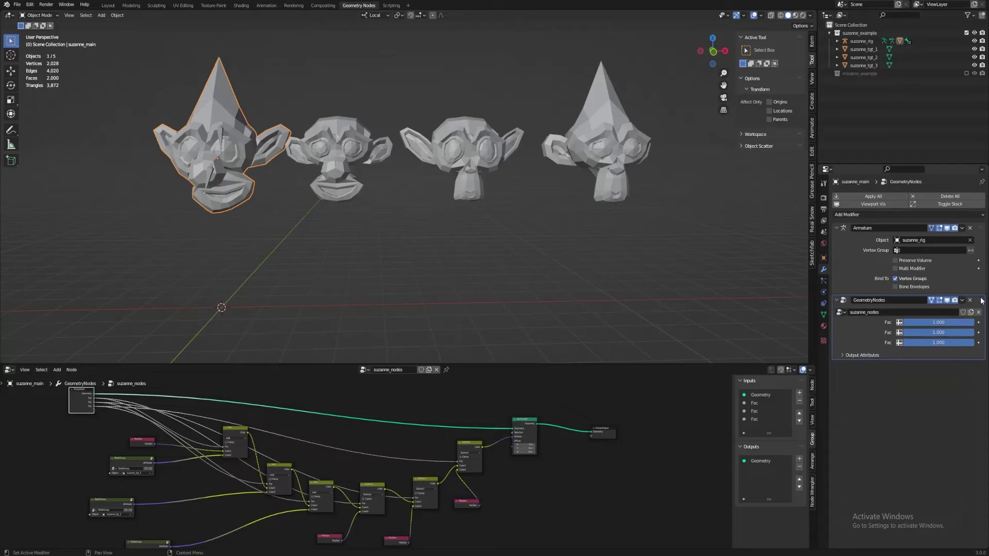
pyautogui.moveTo(982, 301); pyautogui.dragTo(975, 226)
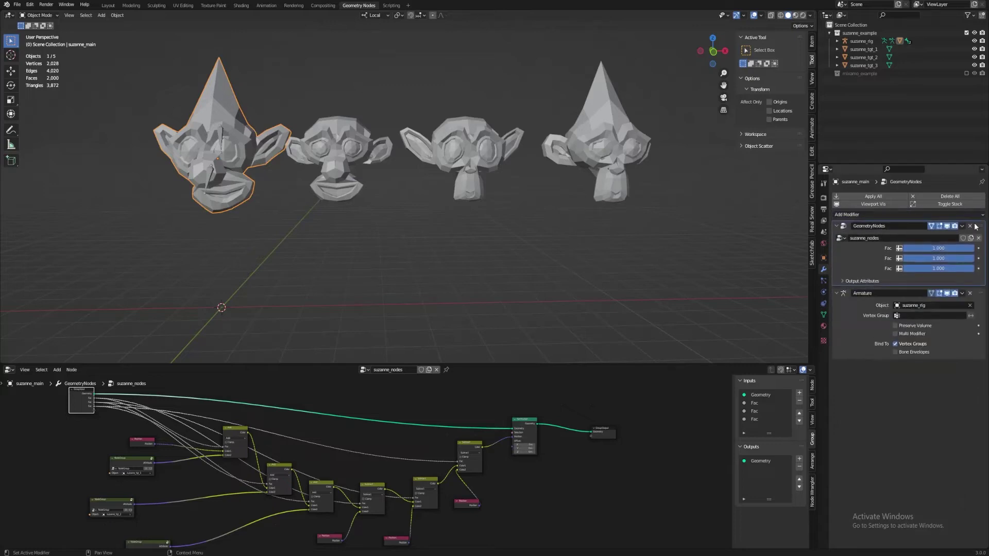
pyautogui.click(439, 267)
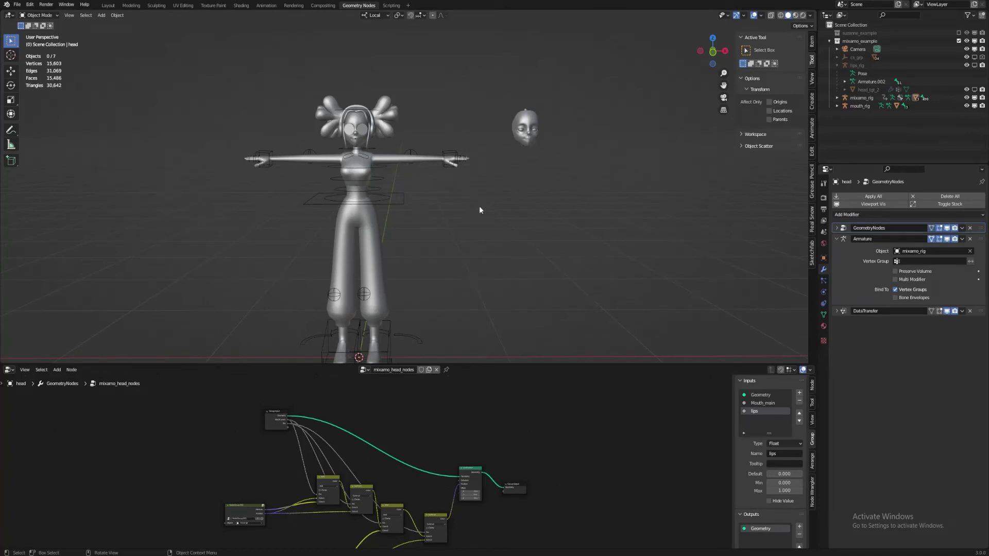
# Step: Check mixamo_rig in Pose Mode, then select the floating head's mouth_rig
pyautogui.click(399, 203)
pyautogui.hotkey('ctrl', 'Tab')
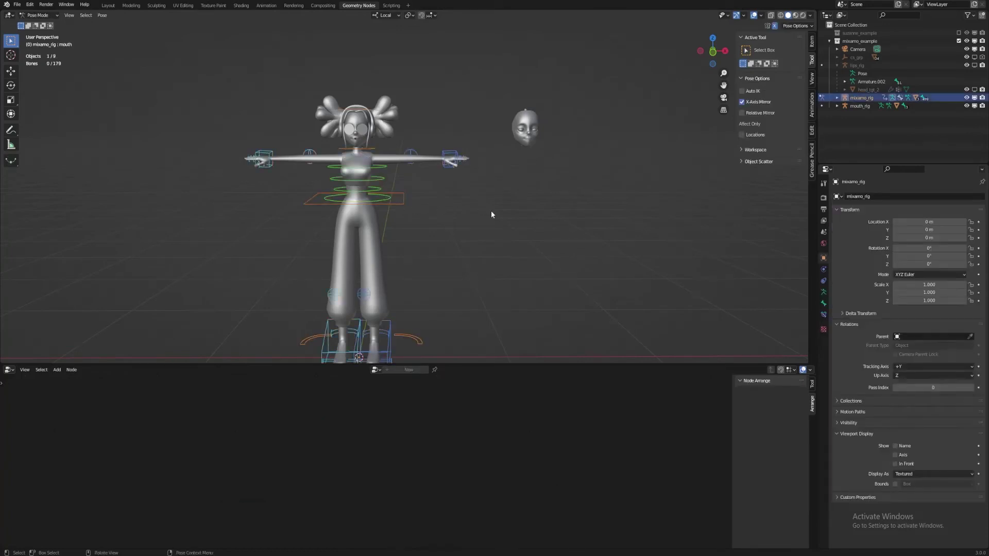
pyautogui.hotkey('ctrl', 'Tab')
pyautogui.click(525, 116)
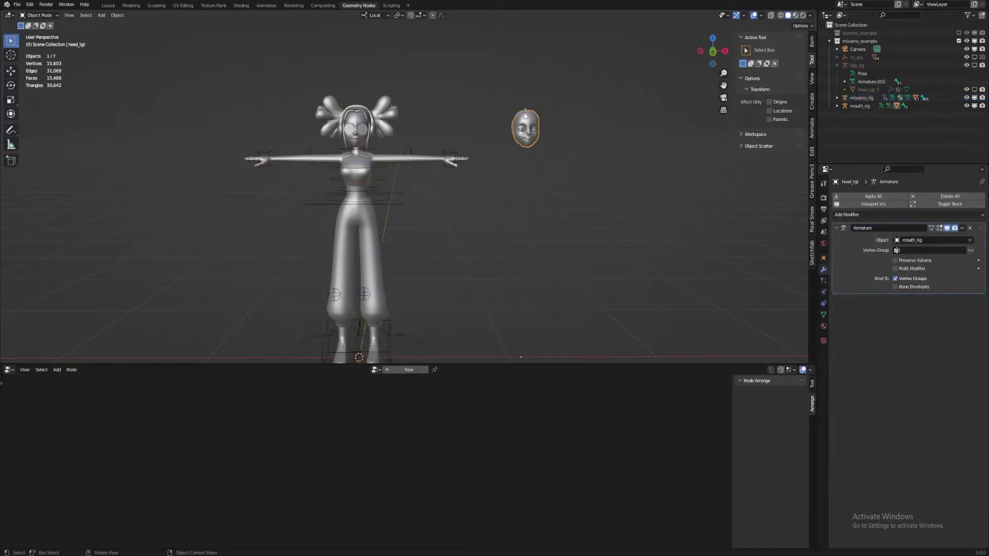
pyautogui.click(525, 110)
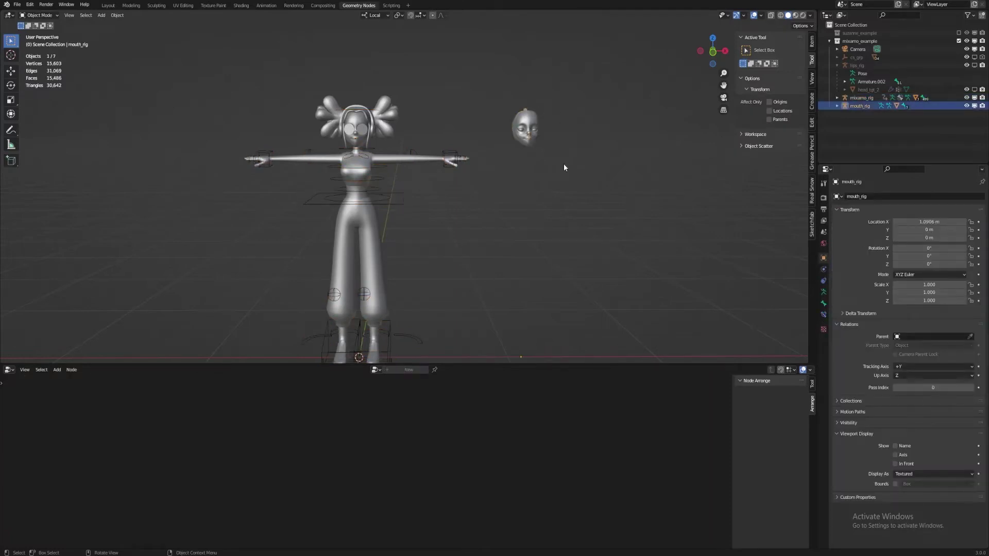
pyautogui.scroll(2, 564, 164)
pyautogui.scroll(1, 563, 163)
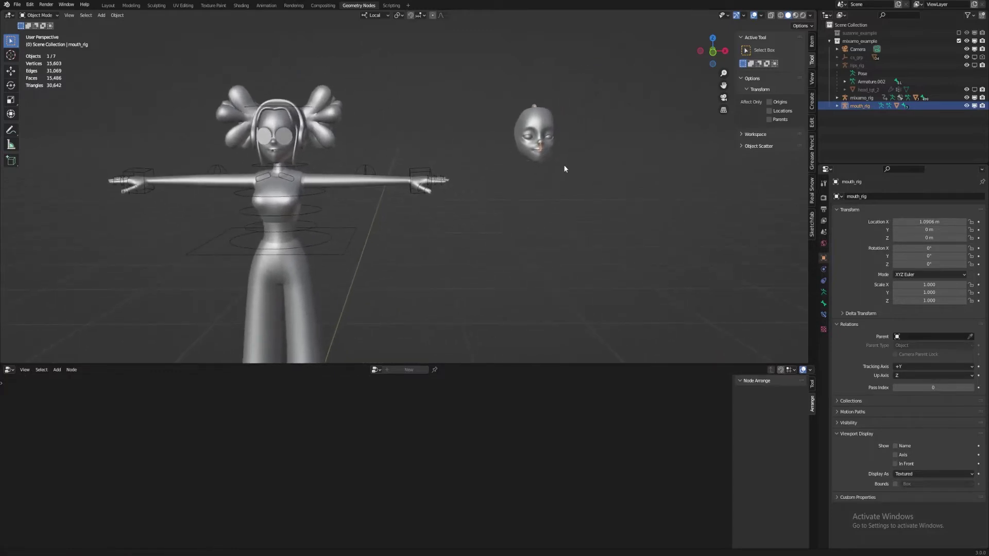
pyautogui.scroll(1, 566, 169)
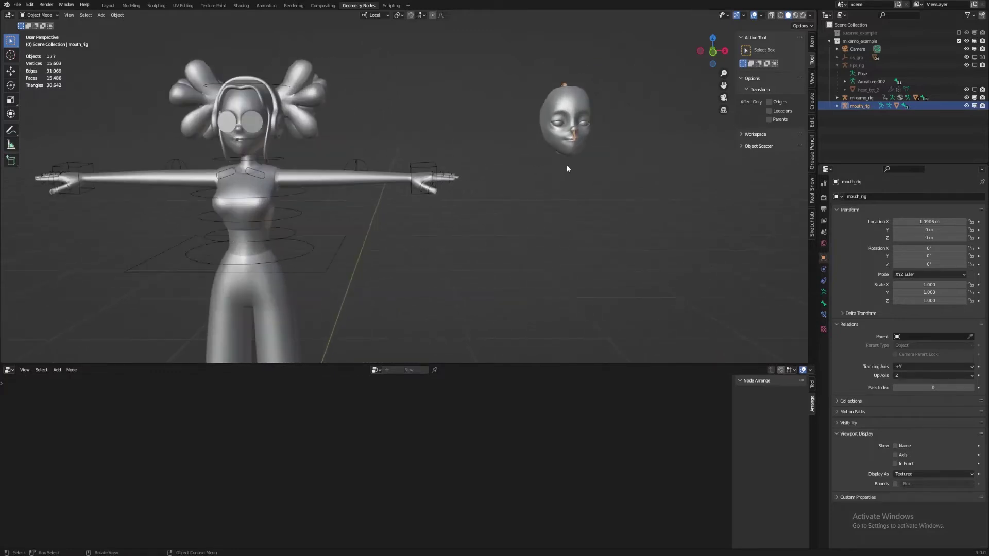
# Step: Move the mouth_rig mouth bone and rotate it 17.5° to reshape the floating head's mouth
pyautogui.hotkey('ctrl', 'Tab')
pyautogui.click(574, 136)
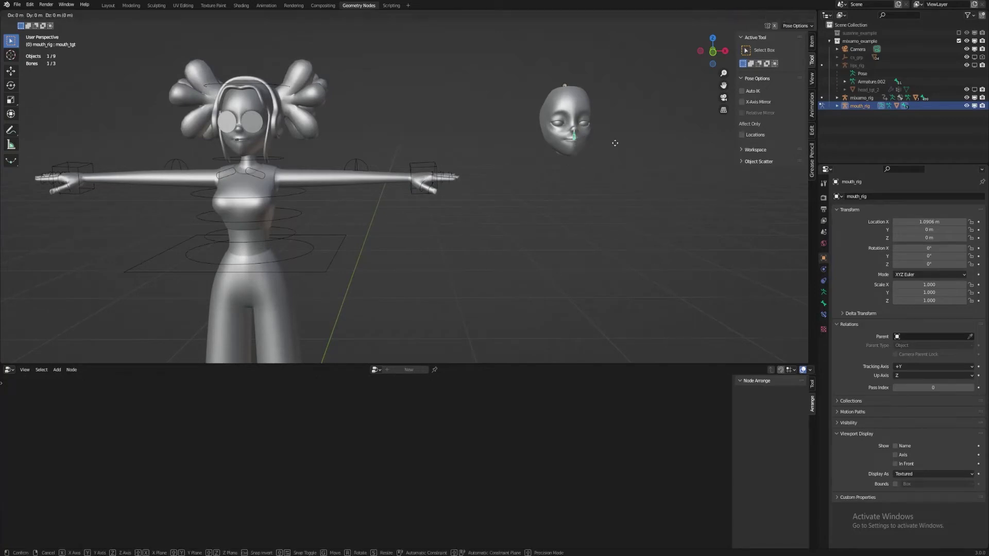
pyautogui.press('g')
pyautogui.click(615, 145)
pyautogui.press('r')
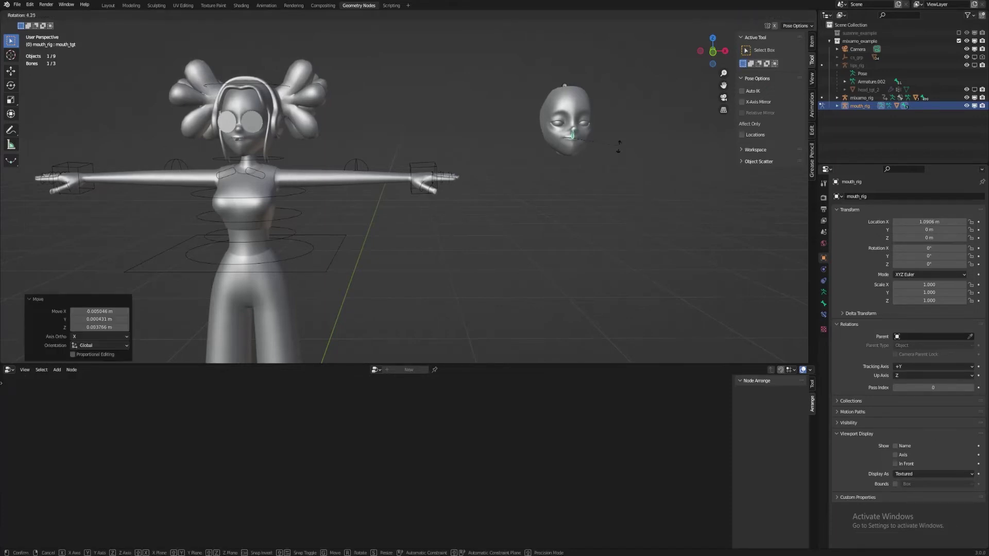
pyautogui.click(616, 156)
pyautogui.press('g')
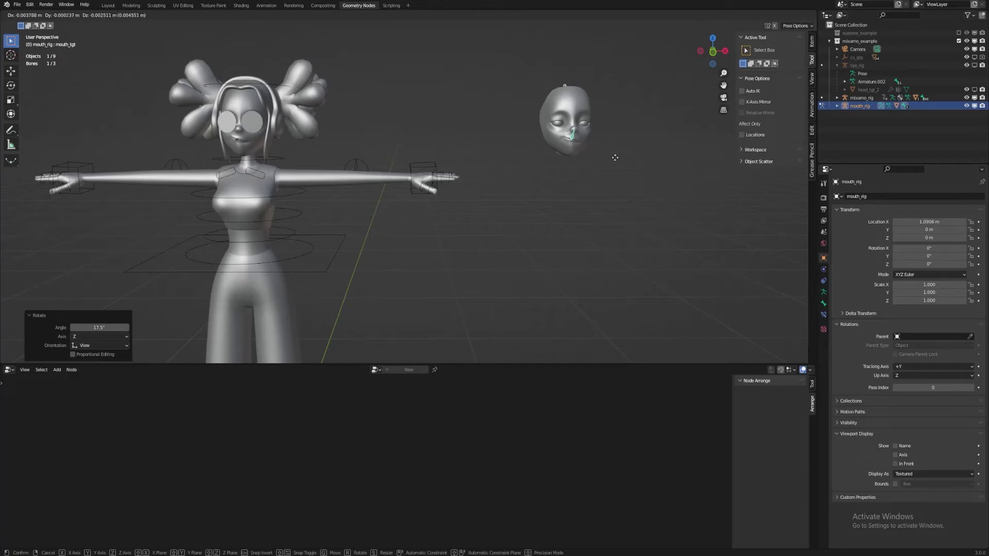
pyautogui.click(615, 158)
pyautogui.press('g')
pyautogui.click(616, 158)
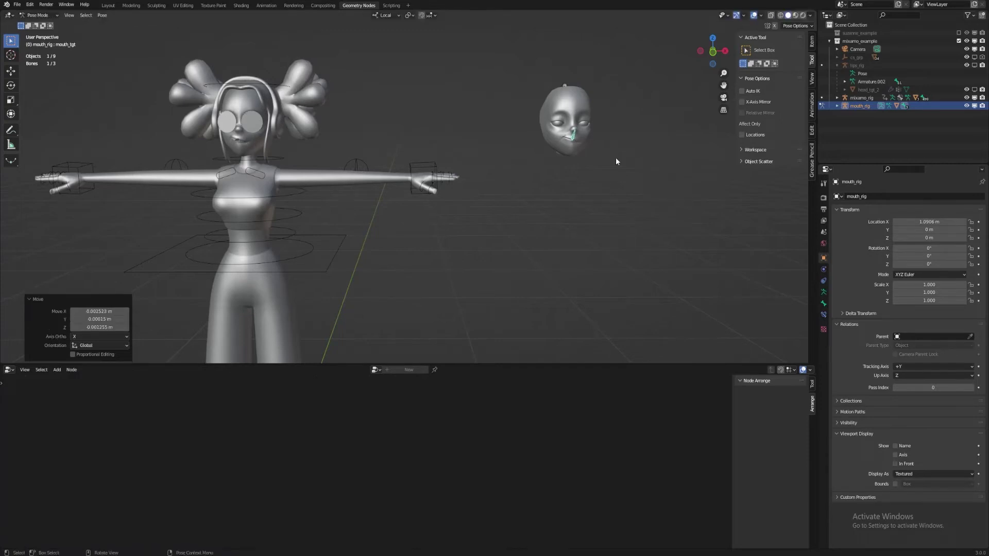
pyautogui.click(608, 195)
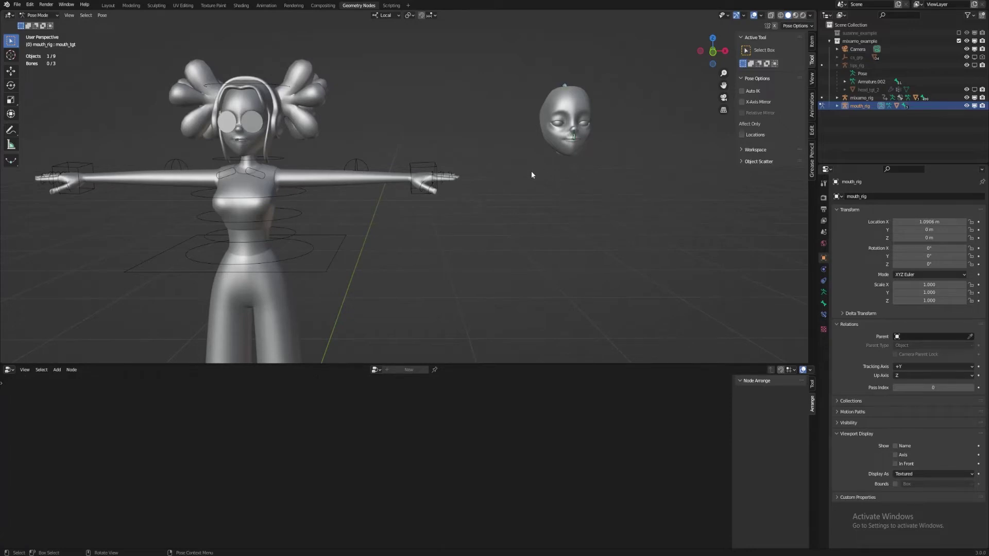
pyautogui.hotkey('ctrl', 'Tab')
pyautogui.click(529, 195)
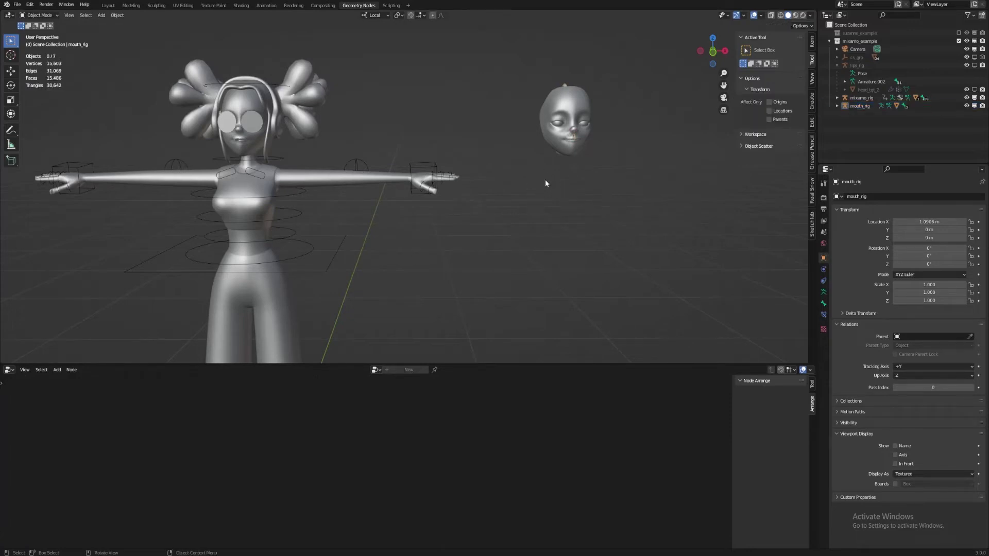
# Step: Nudge mixamo_rig's mouth bone to a new position in Pose Mode
pyautogui.click(240, 144)
pyautogui.hotkey('ctrl', 'Tab')
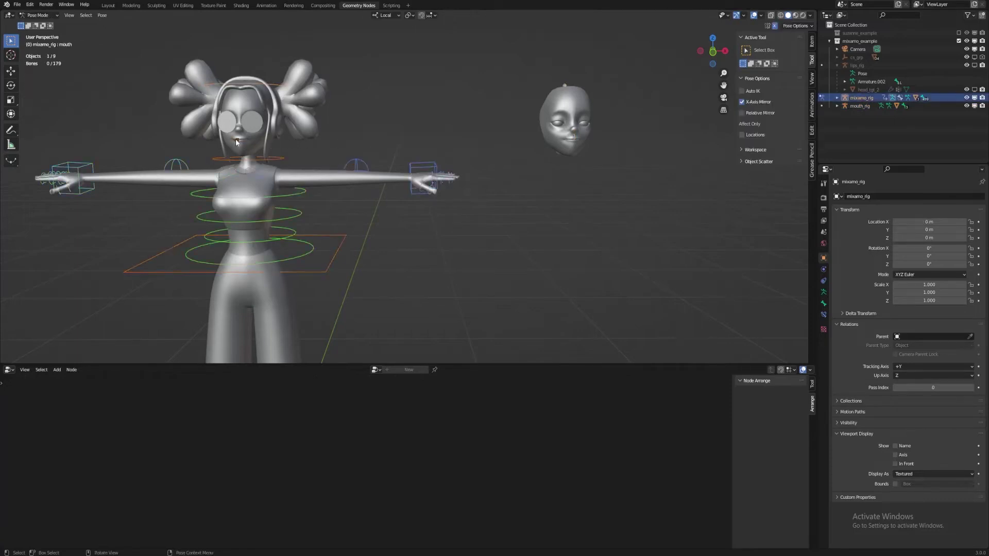
pyautogui.press('g')
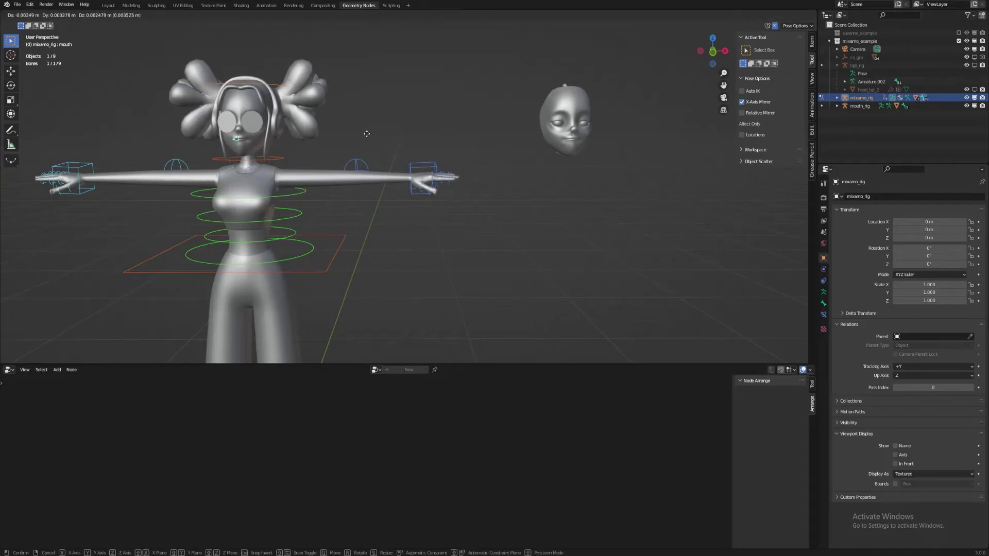
pyautogui.click(366, 133)
pyautogui.hotkey('ctrl', 'Tab')
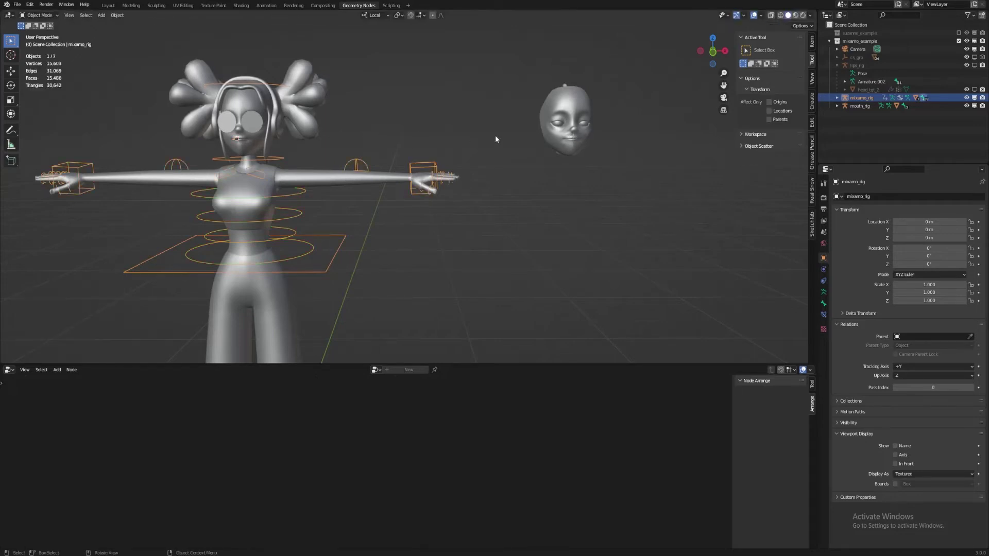
# Step: Inspect the mouth_rig bone's Copy Transforms constraint targeting mixamo_rig's mouth bone
pyautogui.click(574, 136)
pyautogui.hotkey('ctrl', 'Tab')
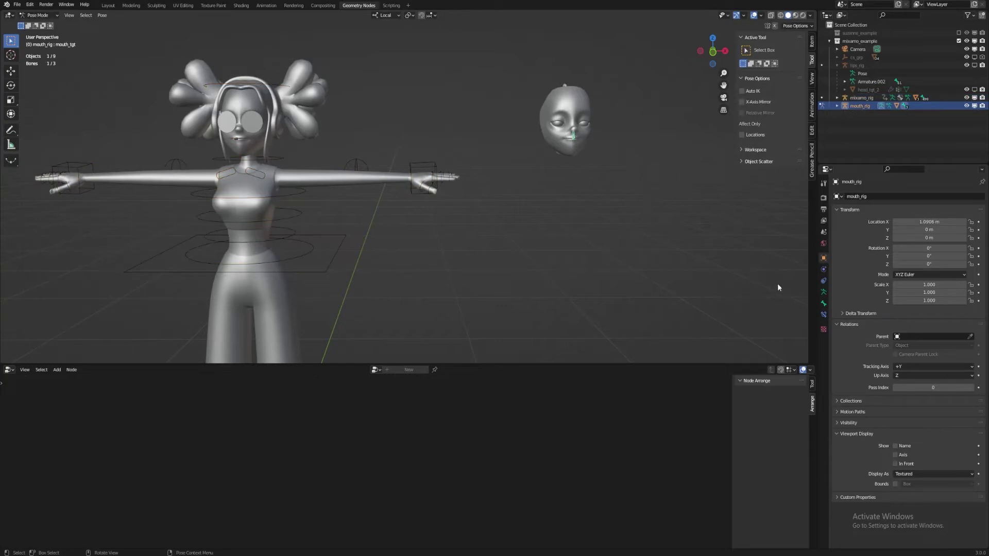
pyautogui.click(824, 314)
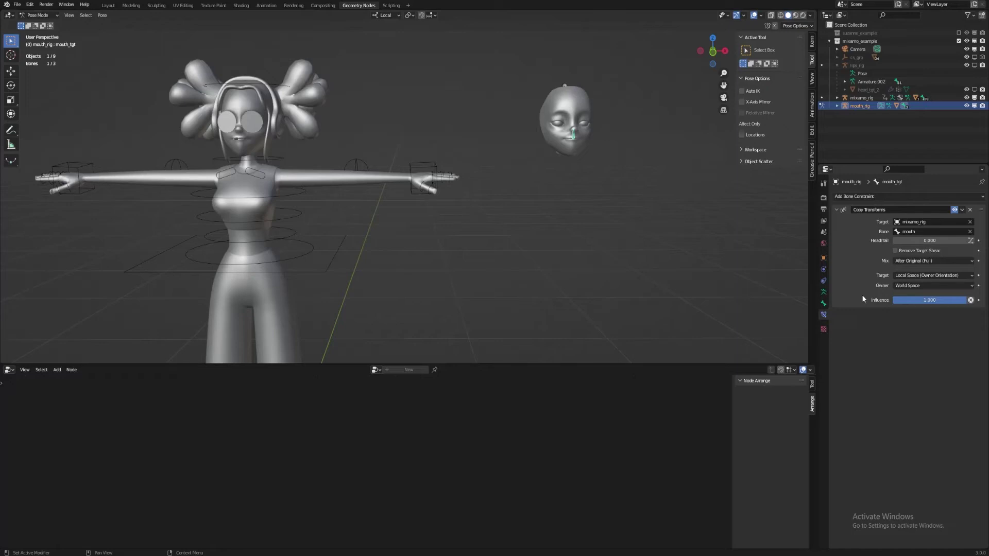
pyautogui.click(636, 228)
pyautogui.moveTo(516, 230); pyautogui.dragTo(534, 229, button='middle')
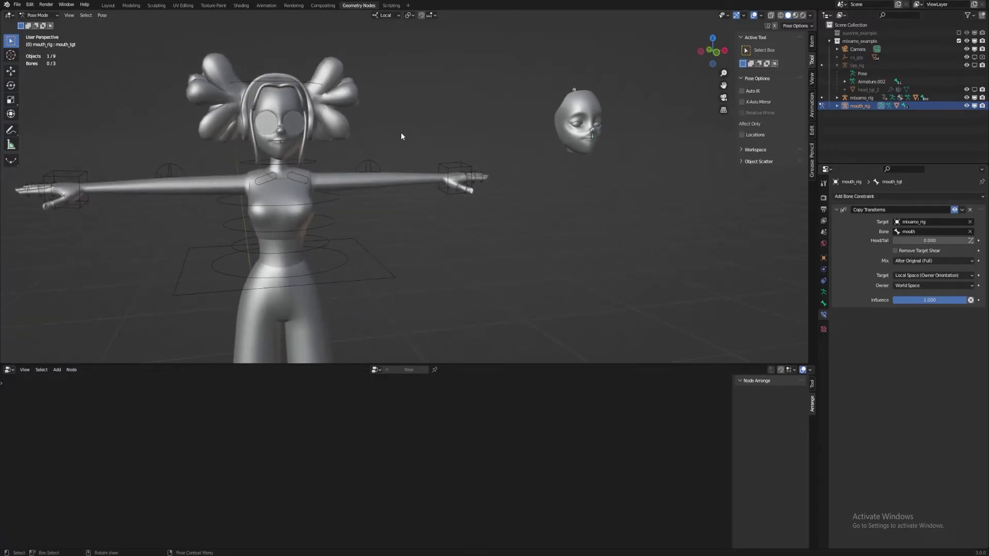
# Step: Rotate mixamo_rig's Ctrl_Head bone in Pose Mode
pyautogui.hotkey('ctrl', 'Tab')
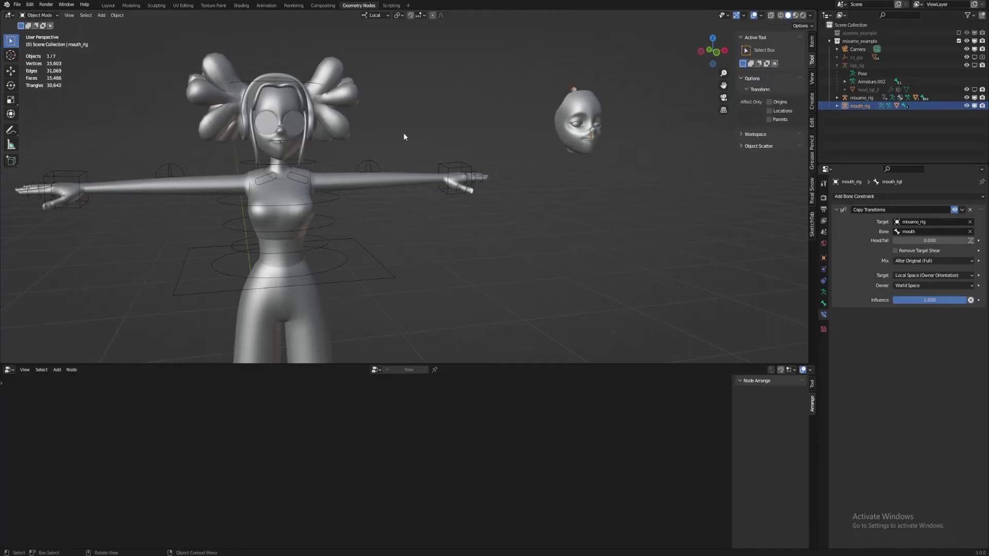
pyautogui.click(404, 136)
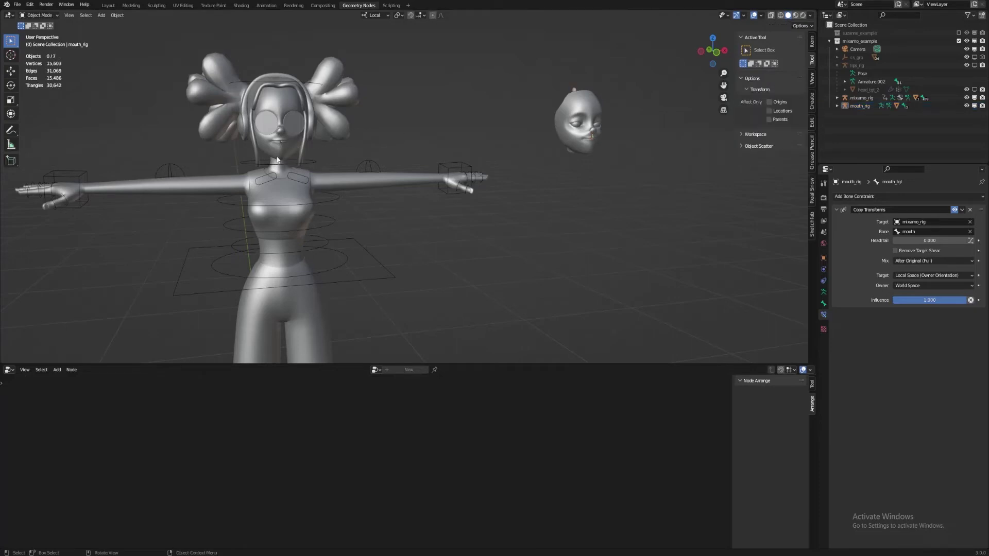
pyautogui.click(311, 82)
pyautogui.hotkey('ctrl', 'Tab')
pyautogui.click(311, 82)
pyautogui.press('r')
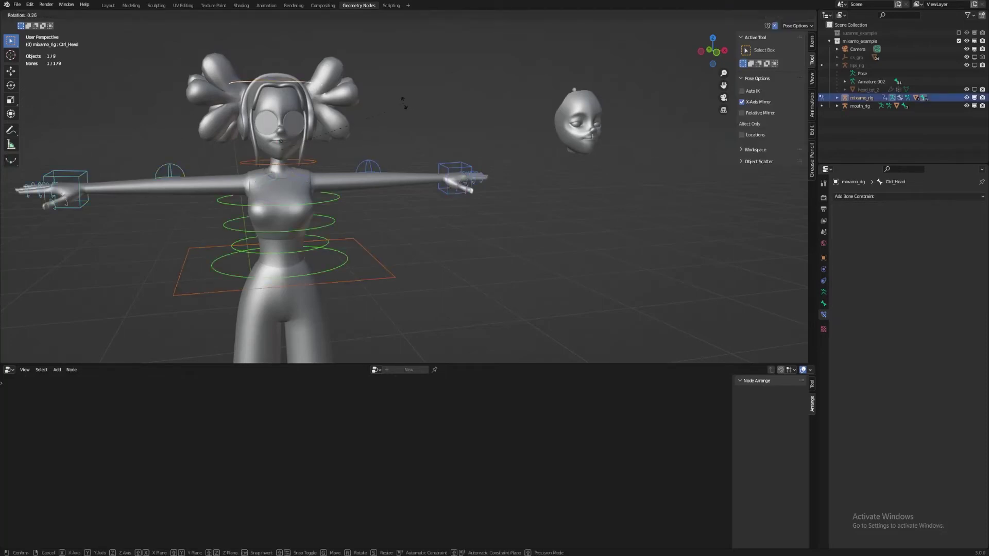
pyautogui.click(358, 67)
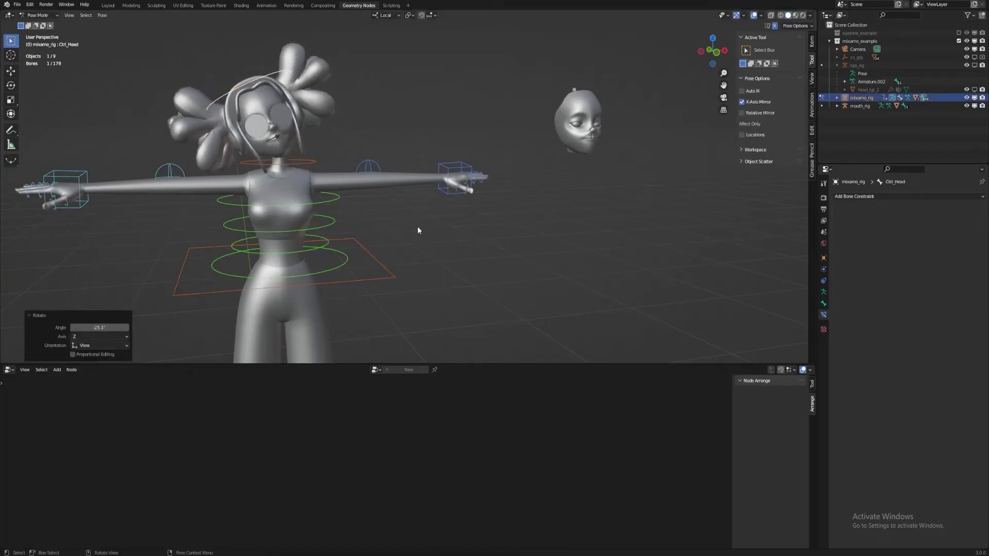
# Step: Move the character's mouth bone slightly
pyautogui.click(278, 136)
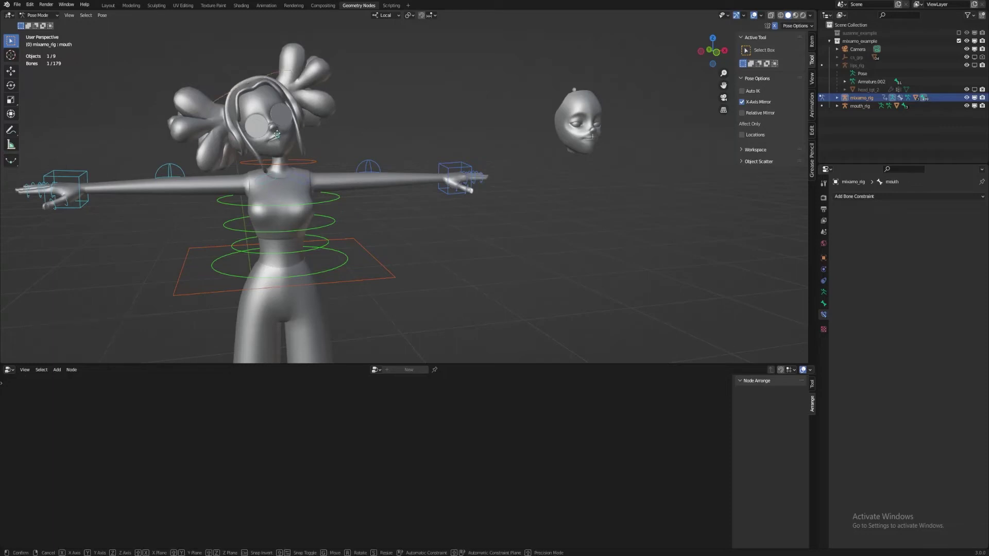
pyautogui.press('g')
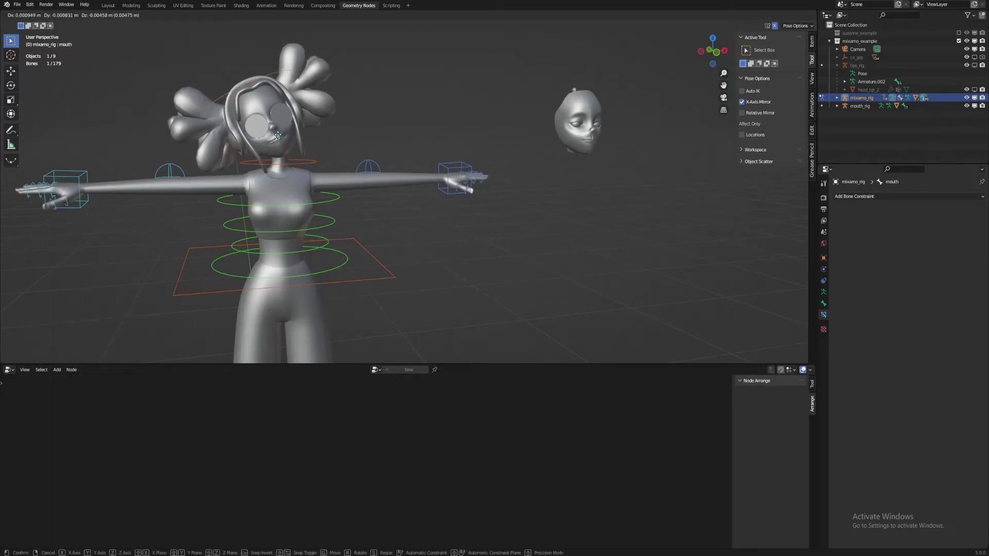
pyautogui.click(279, 137)
pyautogui.click(411, 126)
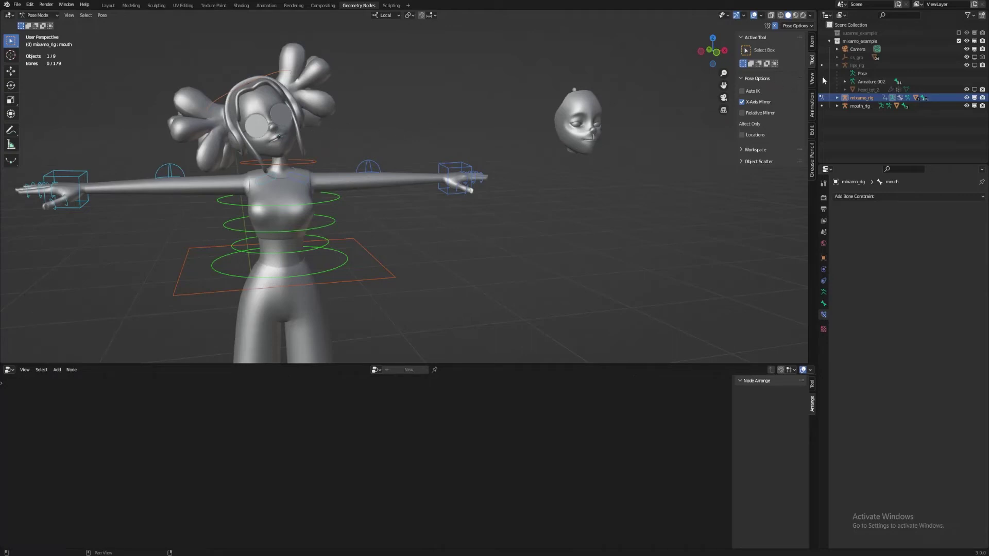
# Step: Show head_tgt_2 in the viewport and enable the bone layer holding the mouth controls
pyautogui.click(975, 90)
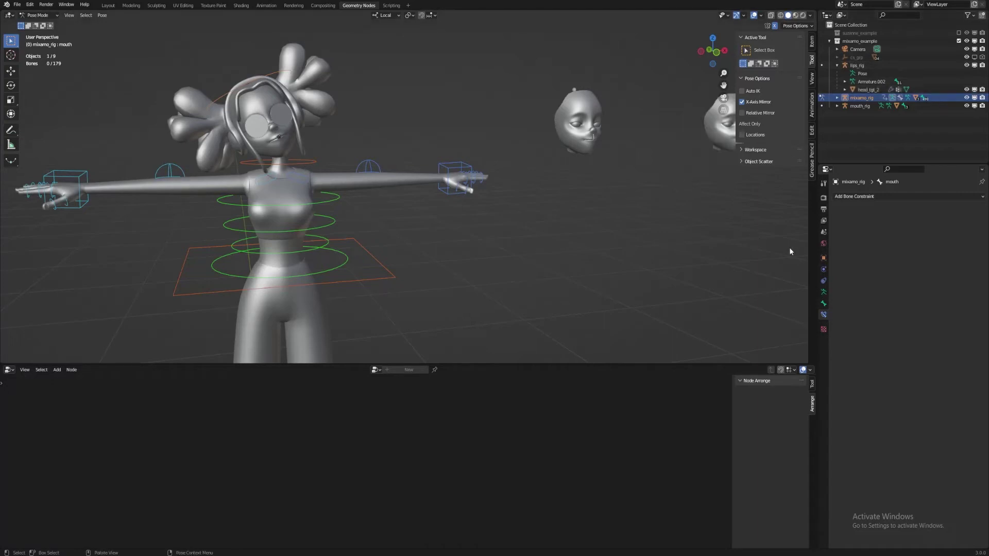
pyautogui.click(823, 293)
pyautogui.keyDown('shift'); pyautogui.click(839, 247); pyautogui.keyUp('shift')
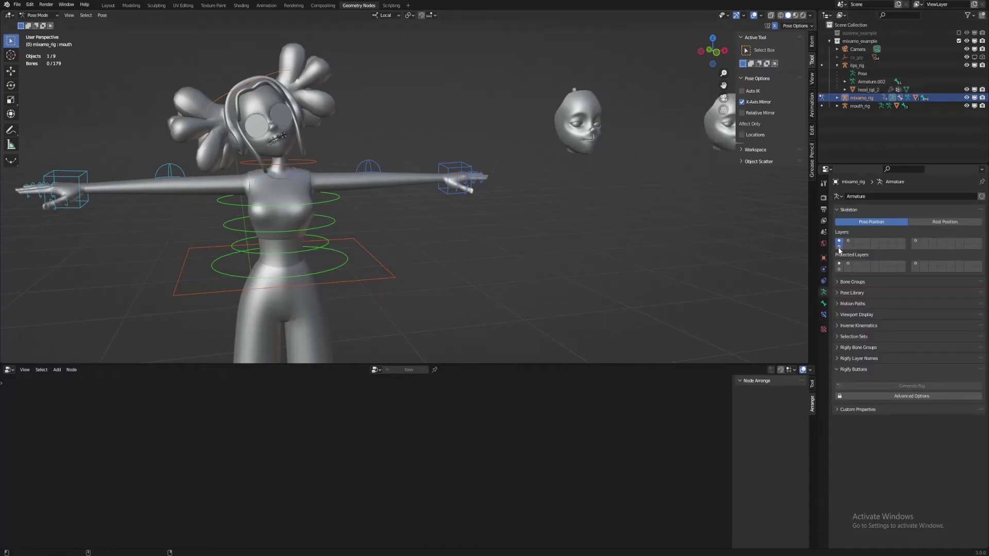
# Step: Move the R_top_mid_ctrl lip bone and pull the right lip corner up and outward
pyautogui.click(274, 140)
pyautogui.press('g')
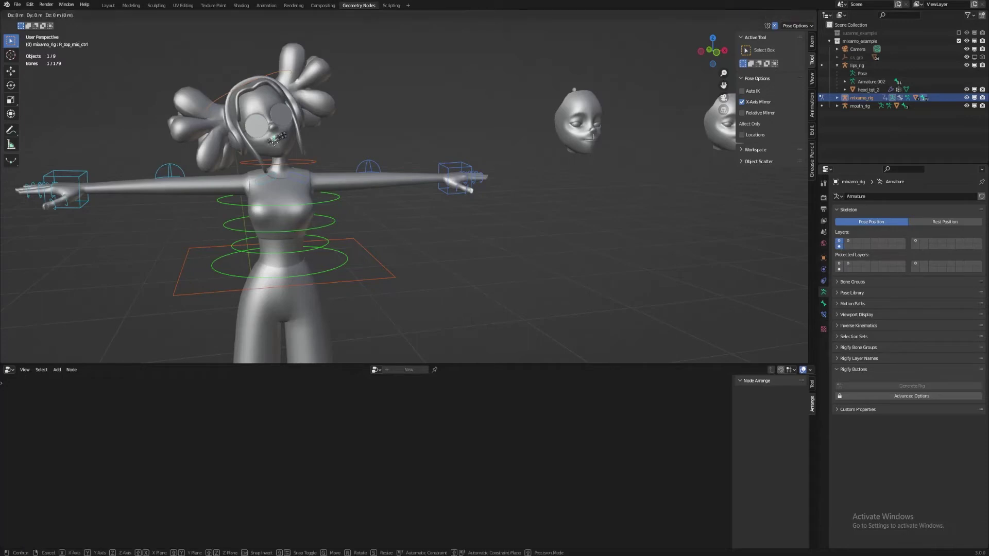
pyautogui.click(273, 143)
pyautogui.scroll(2, 271, 142)
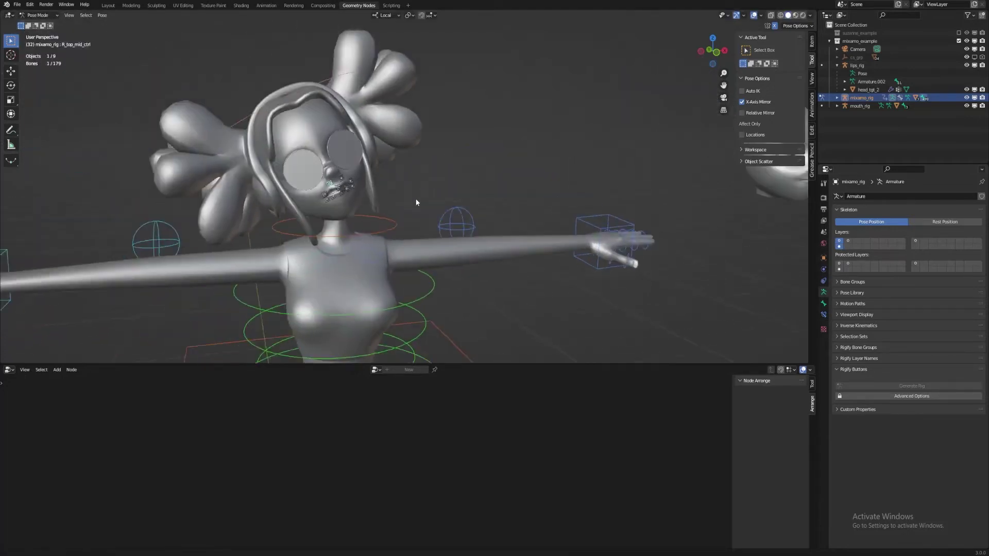
pyautogui.scroll(4, 418, 203)
pyautogui.scroll(-2, 442, 225)
pyautogui.scroll(2, 331, 182)
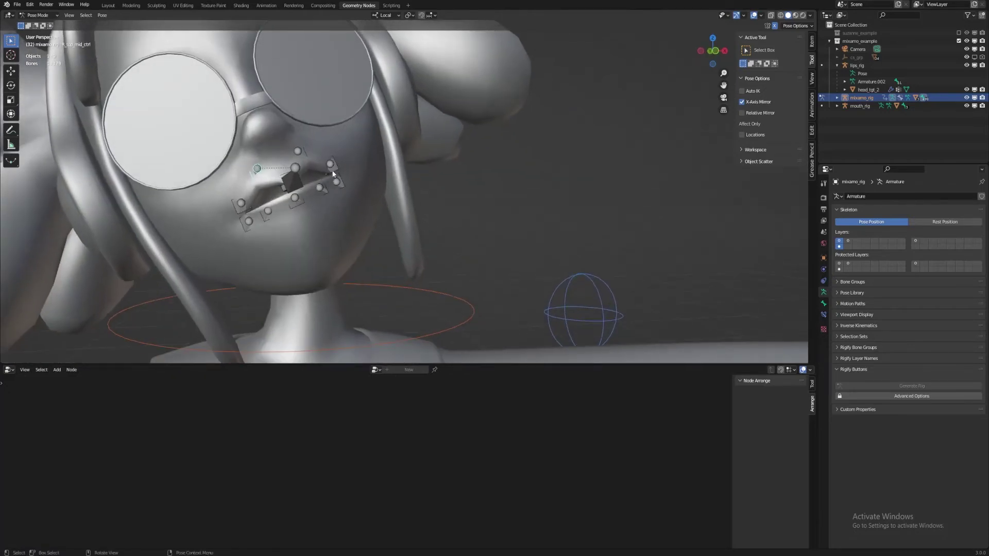
pyautogui.moveTo(333, 174); pyautogui.dragTo(342, 151)
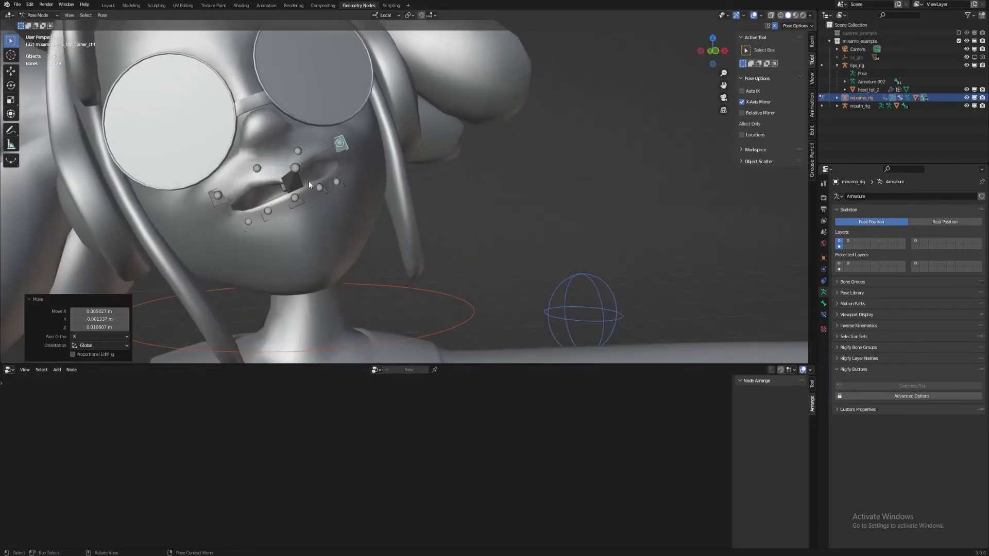
# Step: Move the square mouth control bone to a new position
pyautogui.click(294, 182)
pyautogui.press('g')
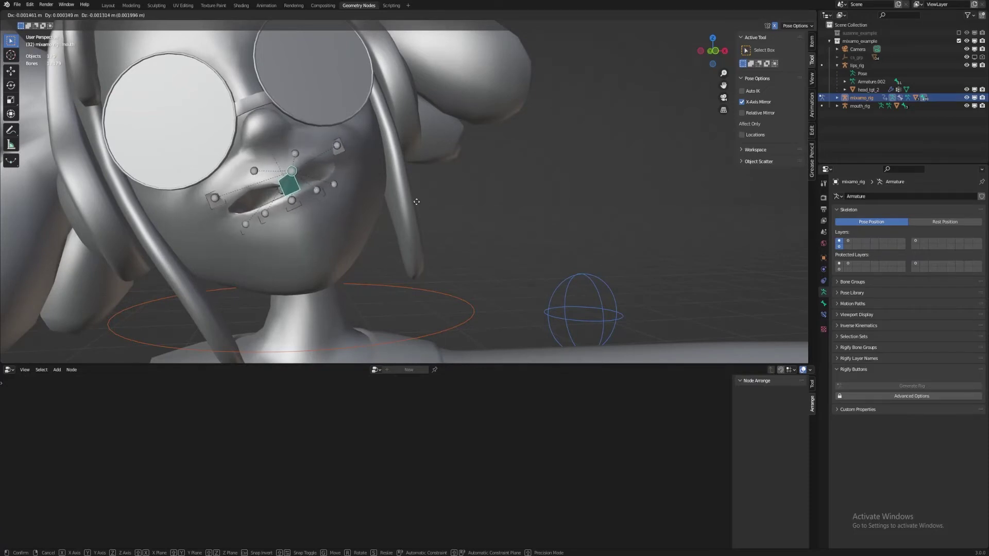
pyautogui.click(418, 203)
pyautogui.scroll(-10, 418, 202)
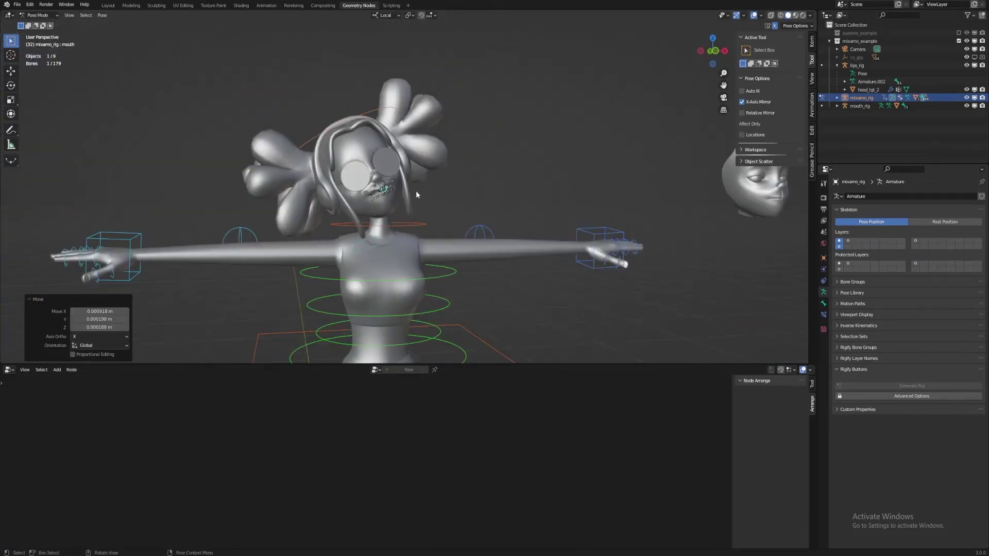
# Step: Try turning Ctrl_Head 40.4°, then undo it
pyautogui.click(396, 111)
pyautogui.press('r')
pyautogui.click(545, 232)
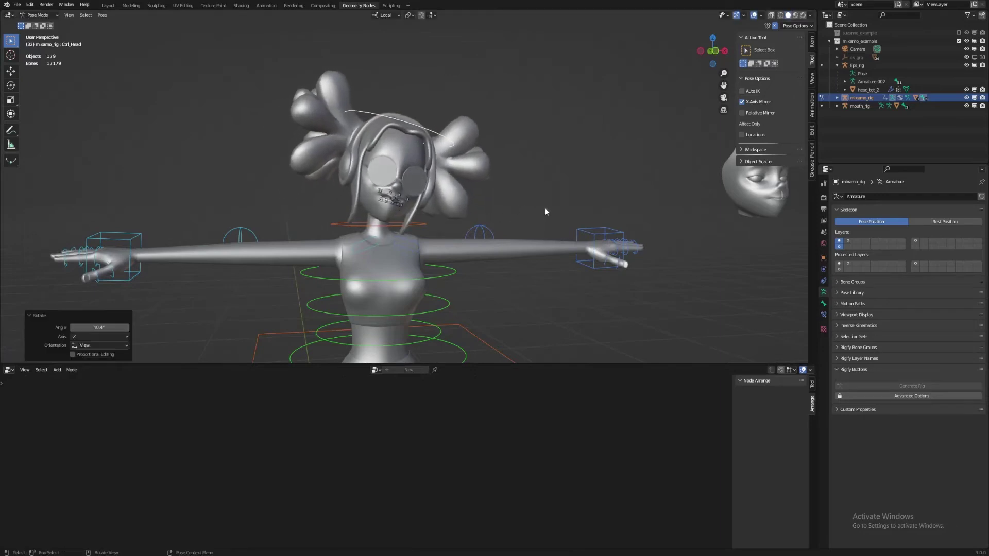
pyautogui.hotkey('ctrl', 'z')
# Step: Rotate the Ctrl_Master bone -4.91° to turn the whole rig
pyautogui.moveTo(545, 208); pyautogui.dragTo(571, 205, button='middle')
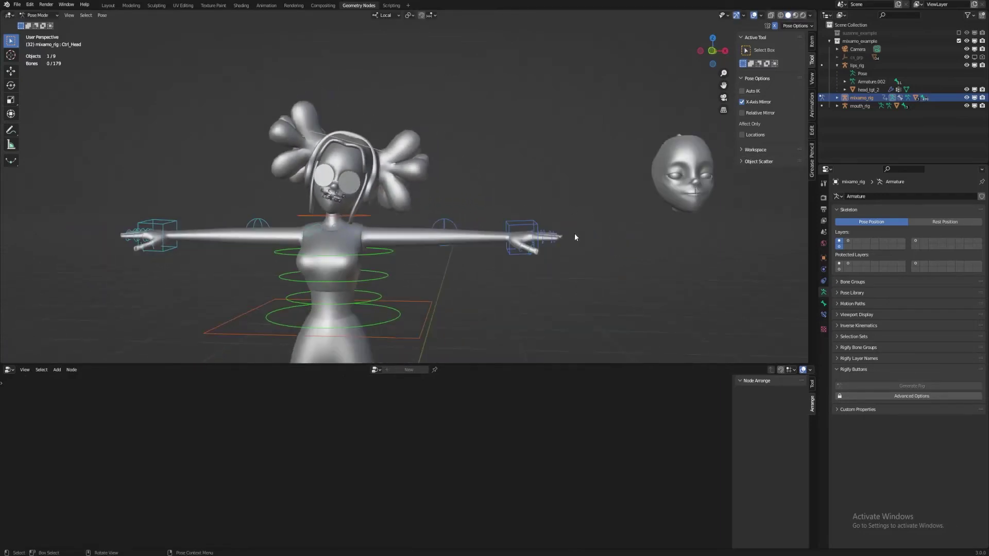
pyautogui.keyDown('shift'); pyautogui.moveTo(631, 263); pyautogui.dragTo(522, 262, button='middle'); pyautogui.keyUp('shift')
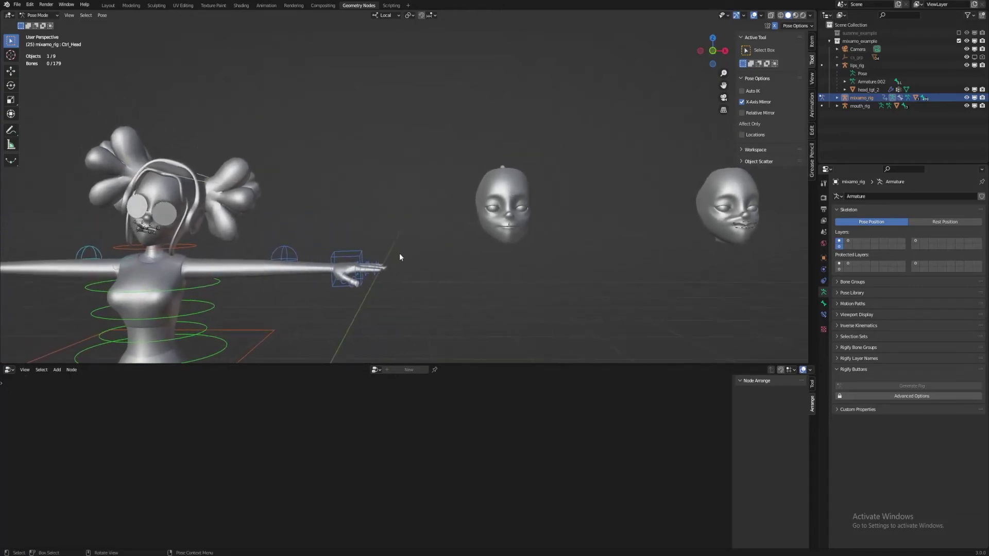
pyautogui.scroll(-7, 264, 303)
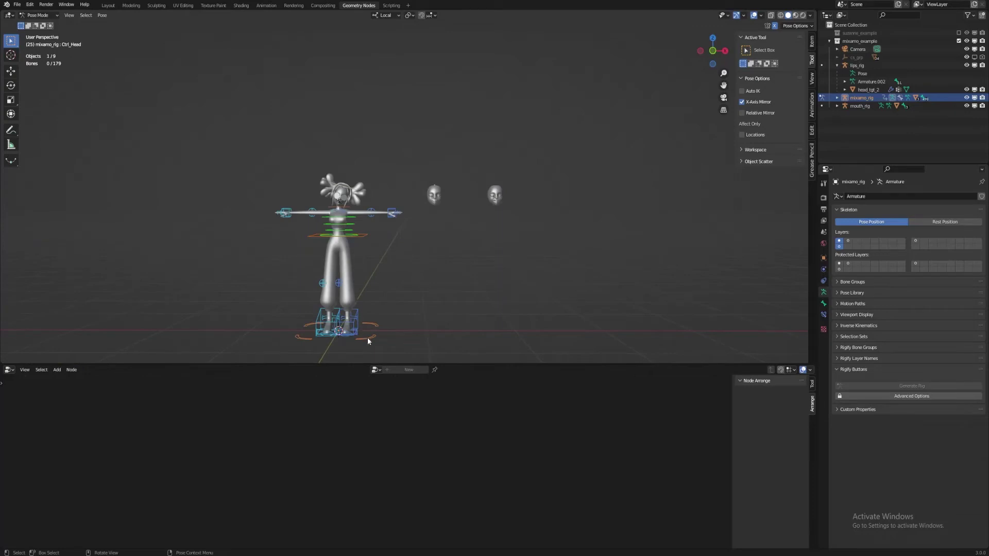
pyautogui.click(369, 341)
pyautogui.press('r')
pyautogui.click(449, 266)
# Step: Nudge the L_top_corner_ctrl lip bone upward, then frame the whole scene
pyautogui.scroll(4, 392, 260)
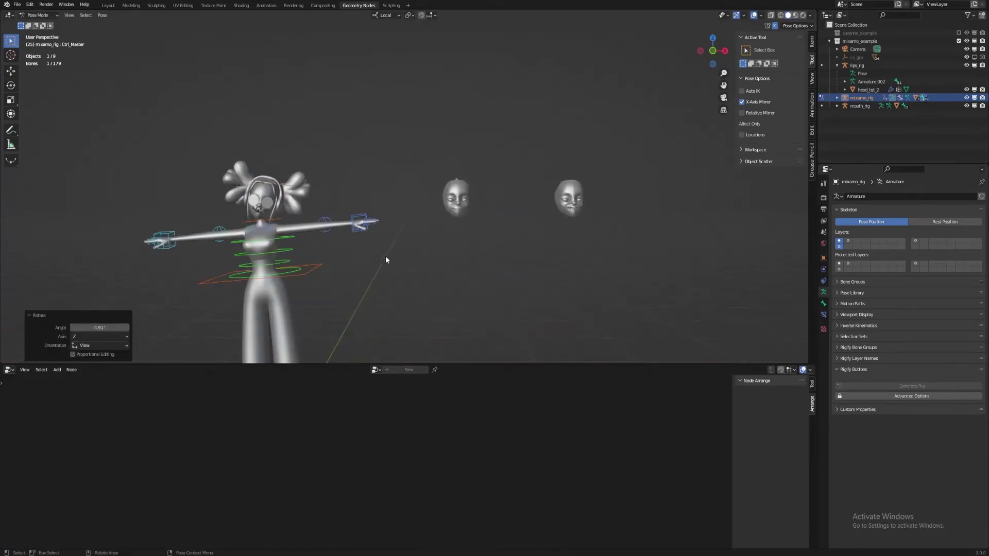
pyautogui.keyDown('shift'); pyautogui.moveTo(385, 260); pyautogui.dragTo(463, 243, button='middle'); pyautogui.keyUp('shift')
pyautogui.scroll(5, 337, 224)
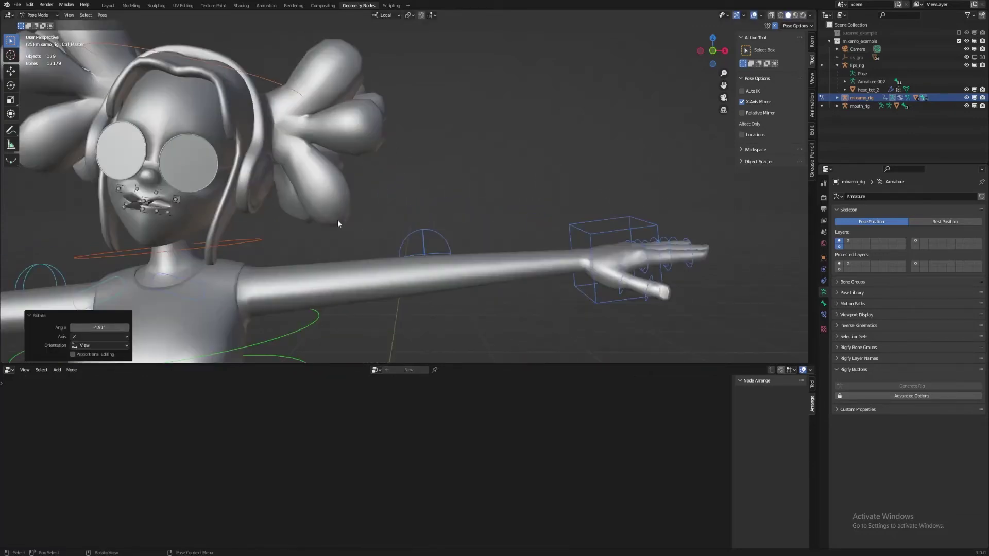
pyautogui.keyDown('shift'); pyautogui.moveTo(338, 224); pyautogui.dragTo(430, 207, button='middle'); pyautogui.keyUp('shift')
pyautogui.click(428, 178)
pyautogui.press('g')
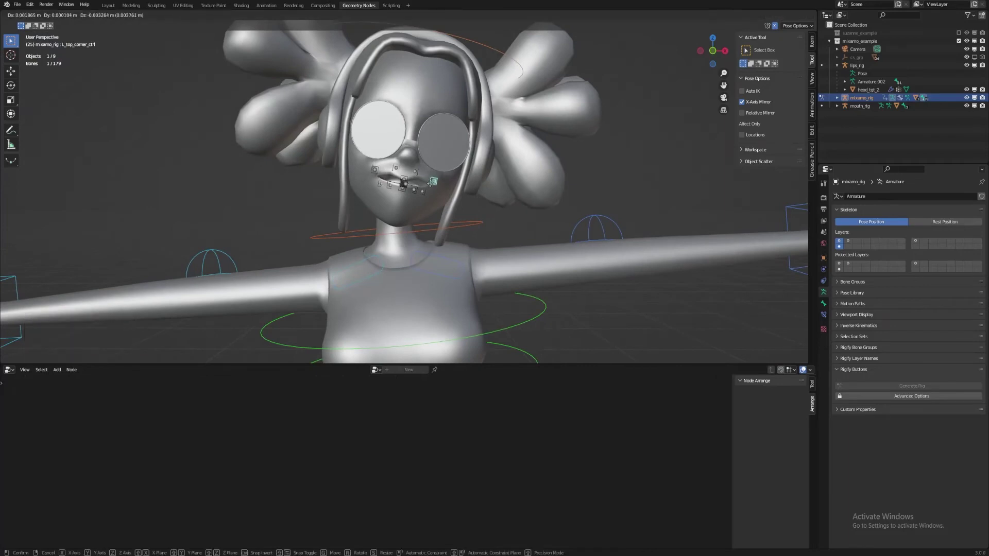
pyautogui.click(644, 162)
pyautogui.click(642, 162)
pyautogui.press('Home')
# Step: Leave the character's armature and put mouth_rig into Pose Mode
pyautogui.hotkey('ctrl', 'Tab')
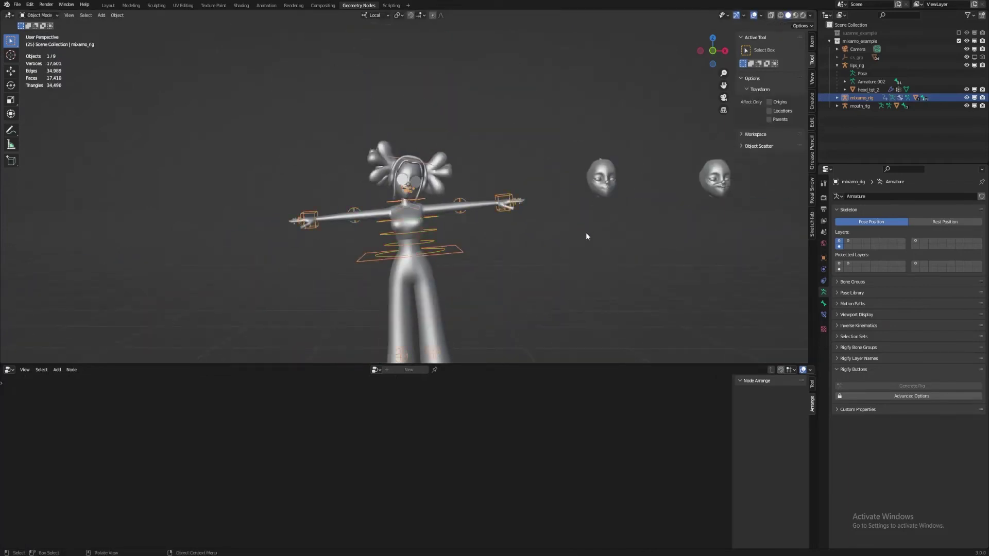
pyautogui.click(586, 233)
pyautogui.scroll(3, 601, 232)
pyautogui.scroll(3, 502, 237)
pyautogui.click(861, 105)
pyautogui.hotkey('ctrl', 'Tab')
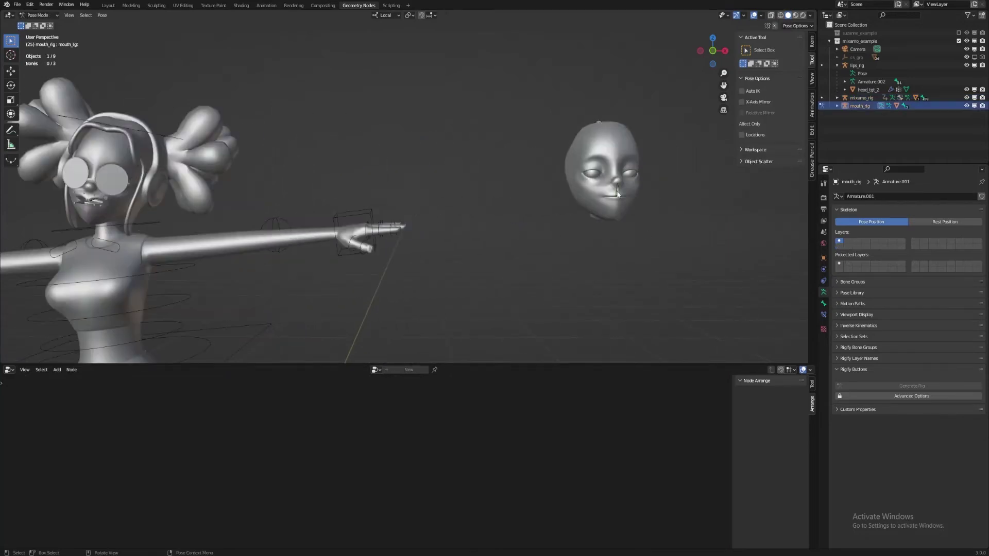
pyautogui.scroll(3, 613, 227)
# Step: Rotate the mouth pivot bone about its local Z axis, then about local X
pyautogui.click(661, 193)
pyautogui.press('r')
pyautogui.press('z')
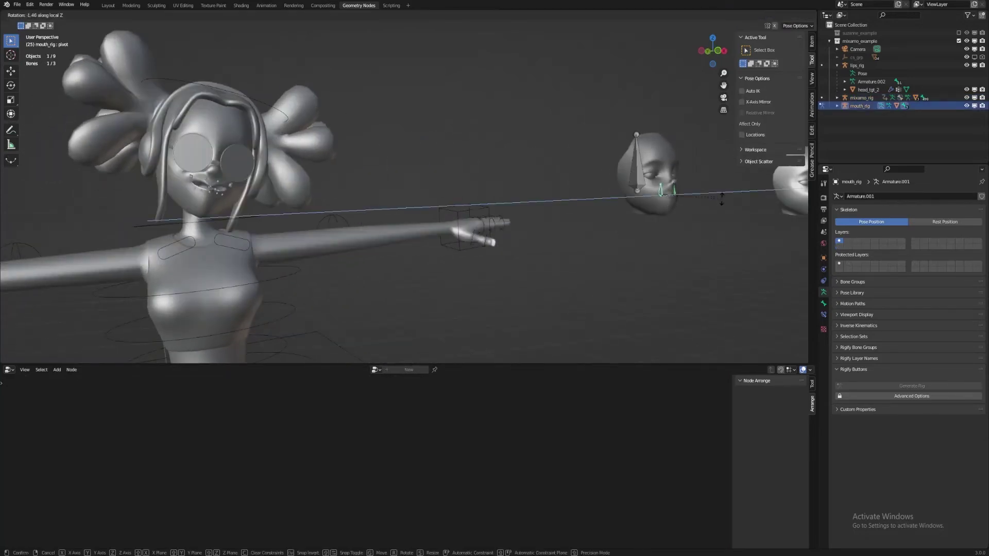
pyautogui.click(715, 184)
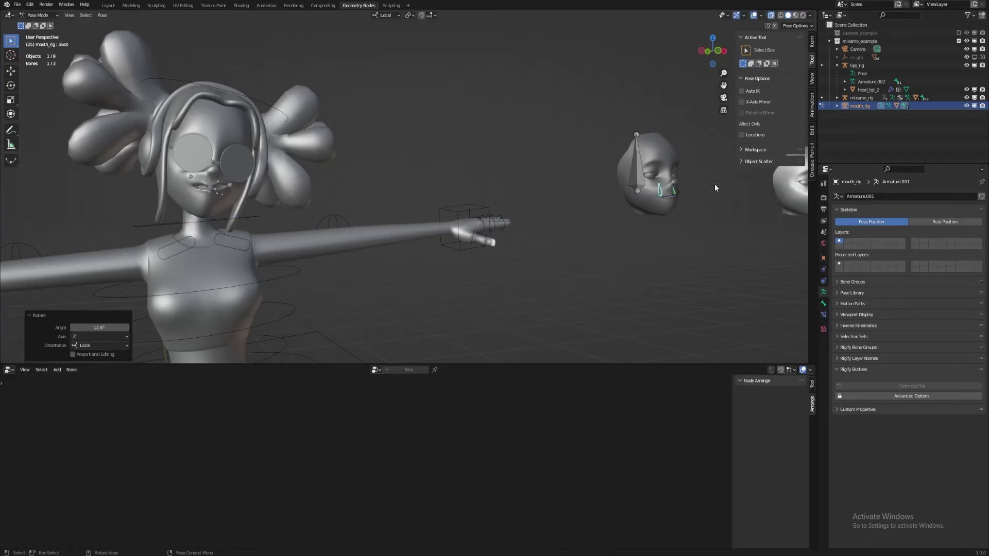
pyautogui.press('r')
pyautogui.press('x')
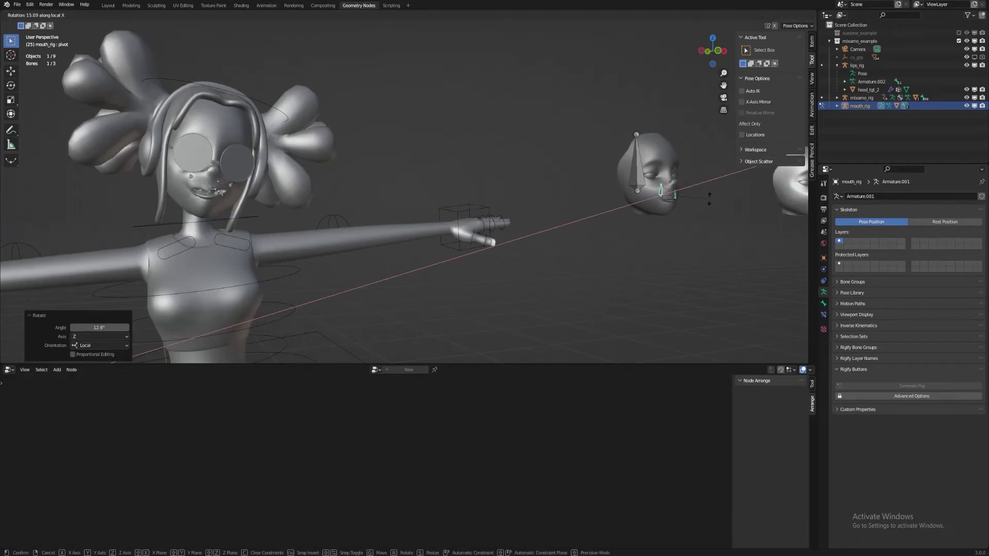
pyautogui.click(709, 189)
# Step: Add a further 1.5° local X rotation to the pivot bone and return to Object Mode
pyautogui.moveTo(707, 199); pyautogui.dragTo(631, 206, button='middle')
pyautogui.press('r')
pyautogui.press('x')
pyautogui.press('x')
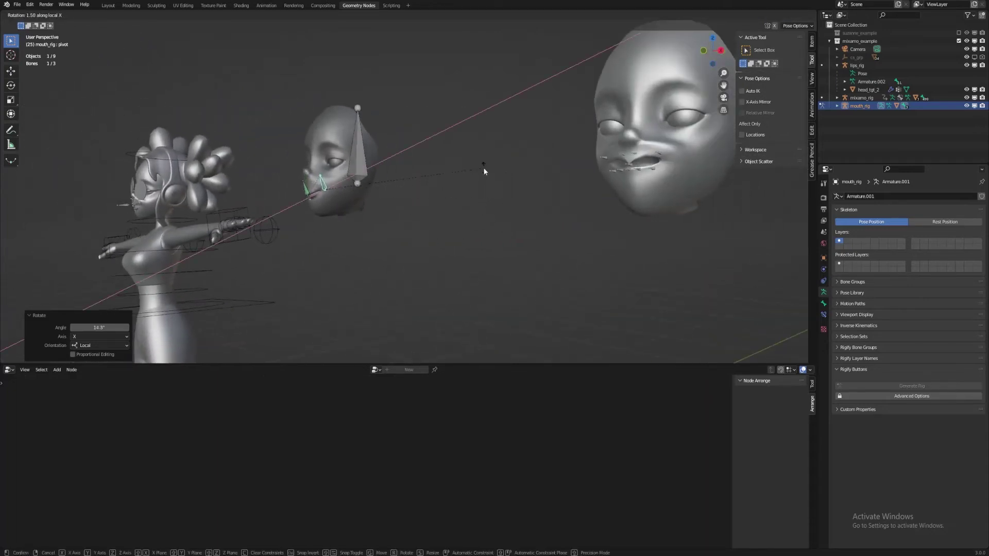
pyautogui.click(479, 196)
pyautogui.moveTo(479, 196); pyautogui.dragTo(541, 201, button='middle')
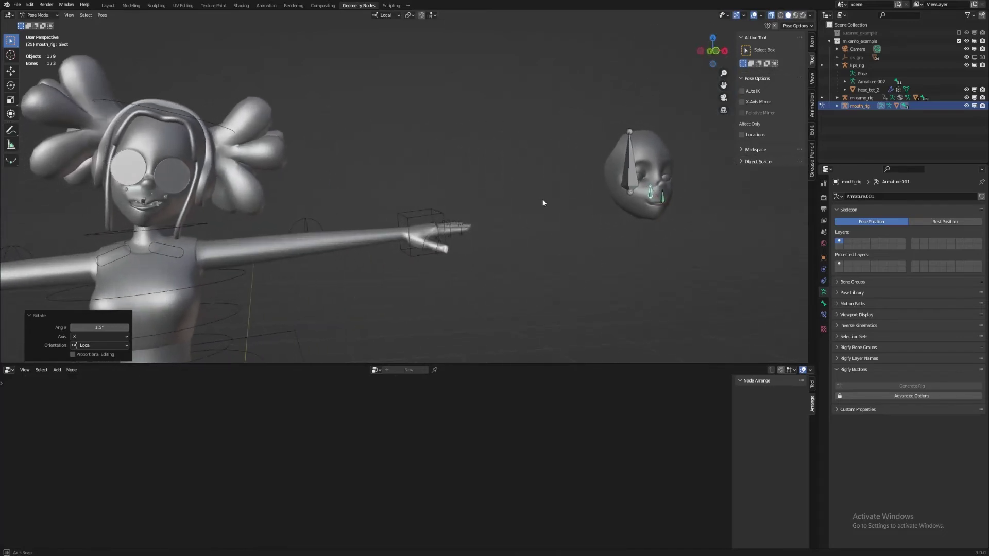
pyautogui.click(521, 230)
pyautogui.scroll(-3, 515, 242)
pyautogui.hotkey('ctrl', 'Tab')
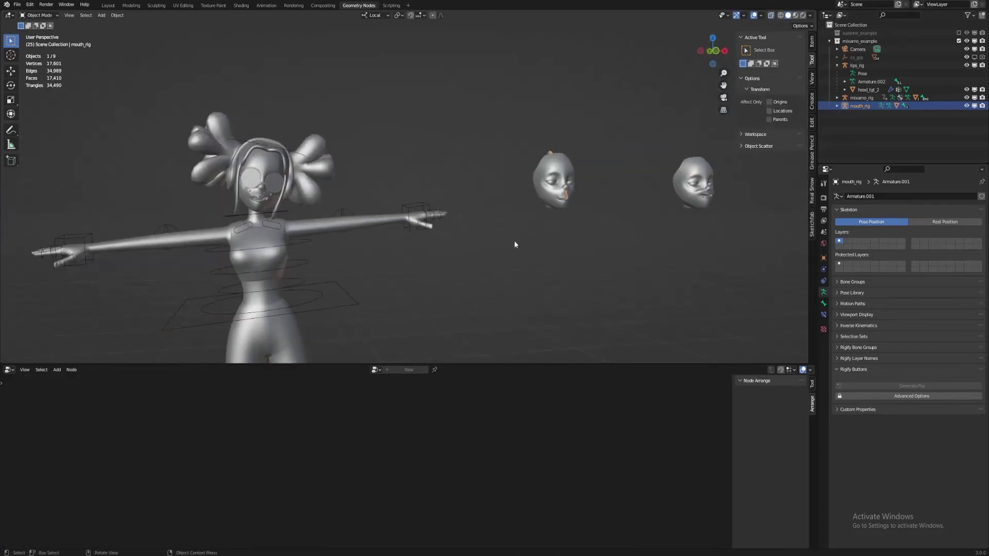
# Step: Deselect mouth_rig and select the character mesh Ch03
pyautogui.click(515, 241)
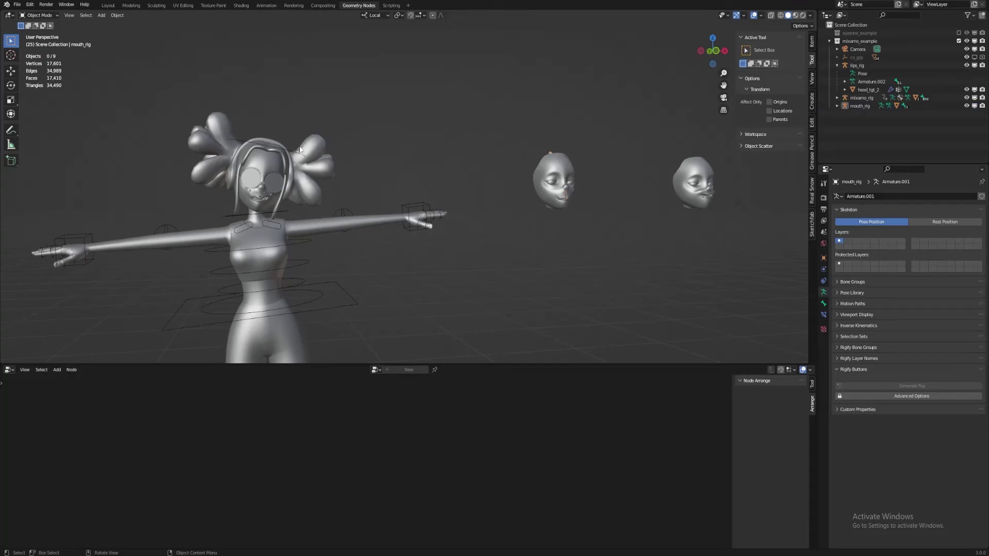
pyautogui.moveTo(534, 273); pyautogui.dragTo(514, 273, button='middle')
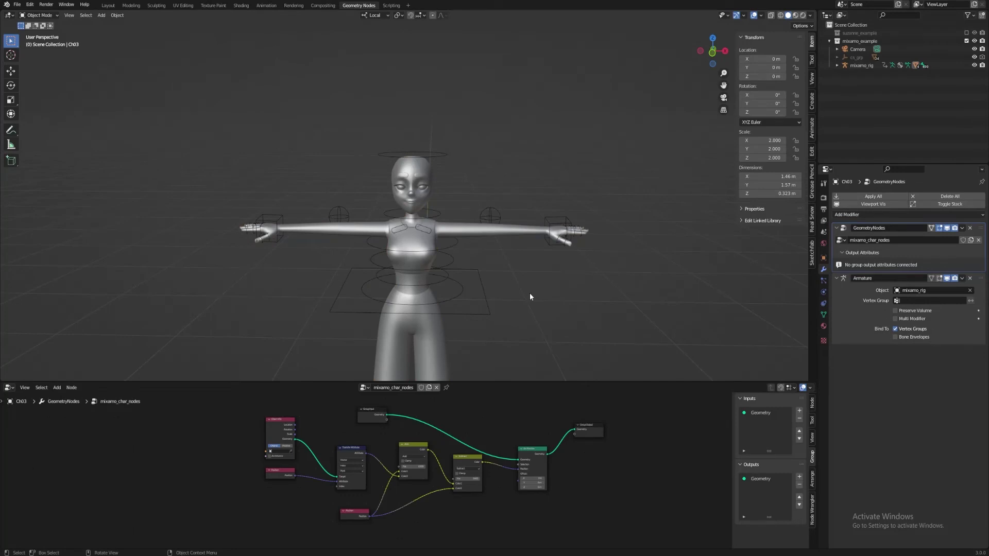
pyautogui.moveTo(530, 297); pyautogui.dragTo(527, 250, button='middle')
pyautogui.click(511, 238)
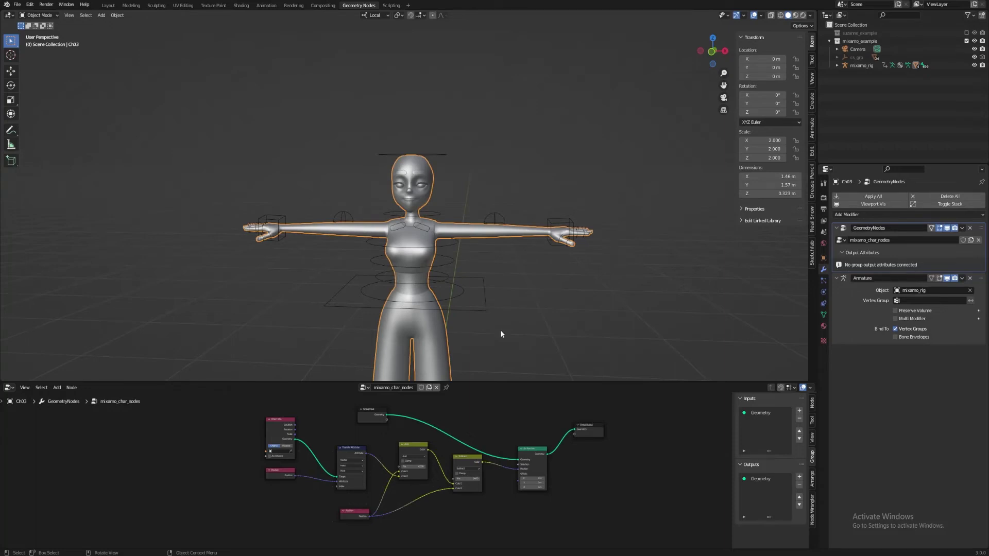
# Step: Scatter several test copies of the character, undo them, and start one fresh duplicate
pyautogui.hotkey('shift', 'd')
pyautogui.click(721, 320)
pyautogui.hotkey('shift', 'd')
pyautogui.click(537, 169)
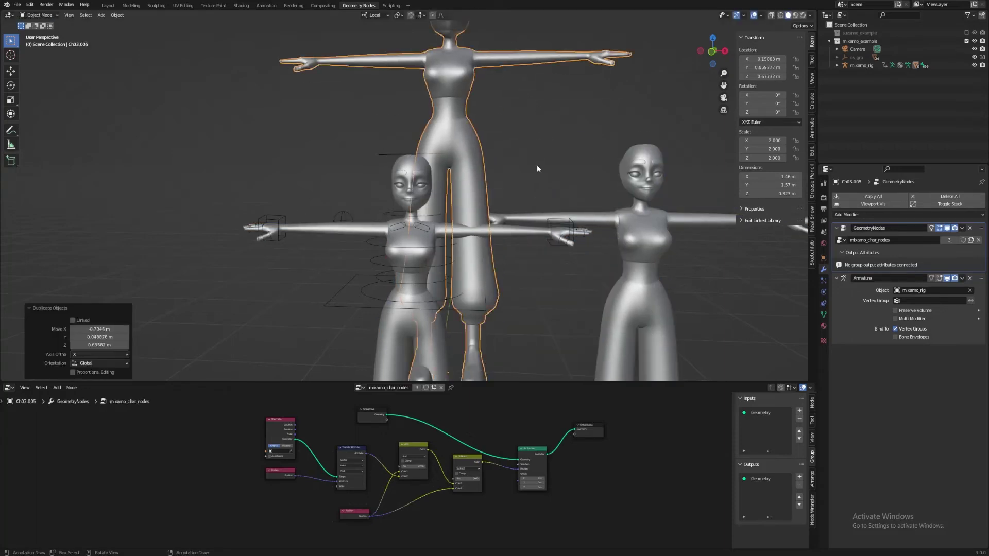
pyautogui.hotkey('shift', 'd')
pyautogui.click(304, 170)
pyautogui.hotkey('shift', 'd')
pyautogui.click(164, 268)
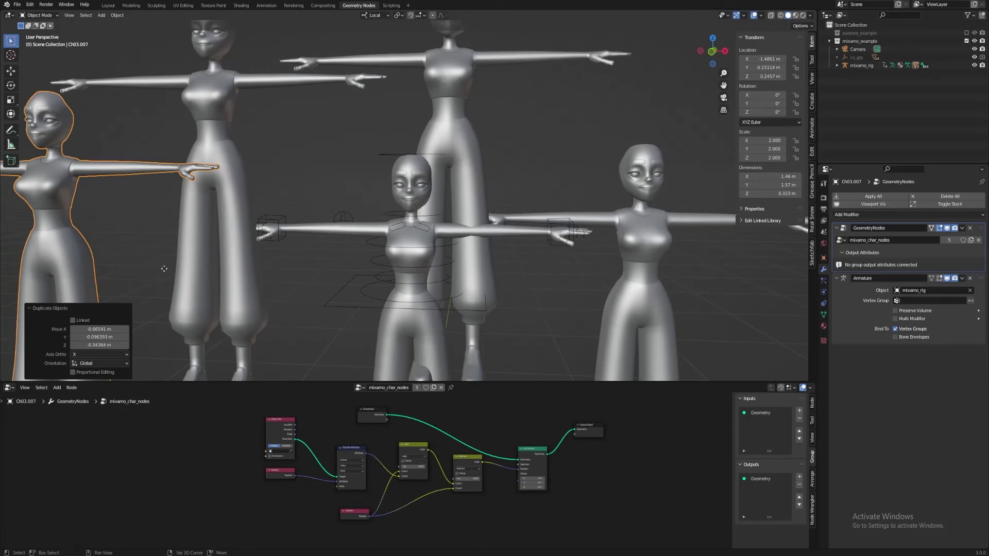
pyautogui.hotkey('shift', 'd')
pyautogui.click(400, 286)
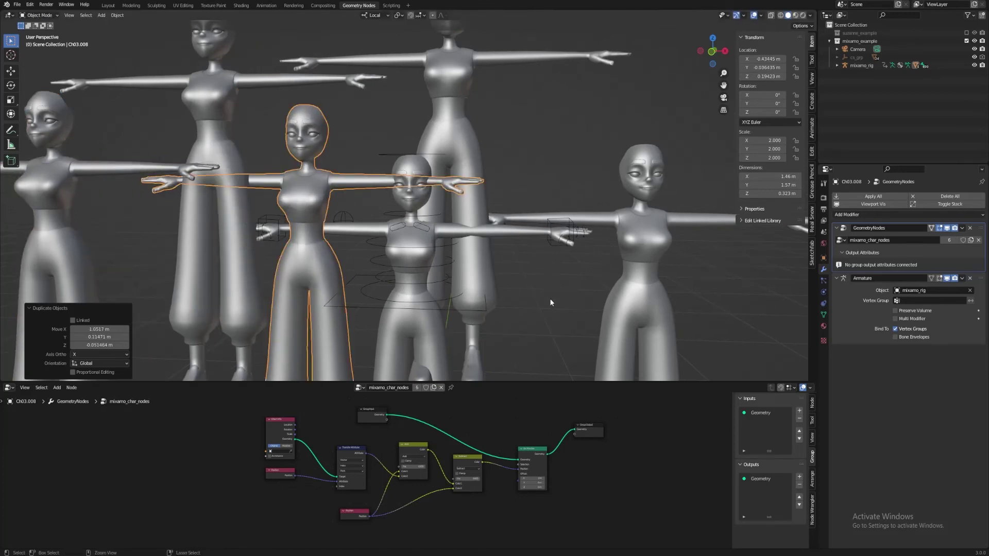
pyautogui.hotkey('ctrl', 'z')
pyautogui.hotkey('ctrl', 'z')
pyautogui.hotkey('ctrl', 'z')
pyautogui.hotkey('ctrl', 'z')
pyautogui.hotkey('ctrl', 'z')
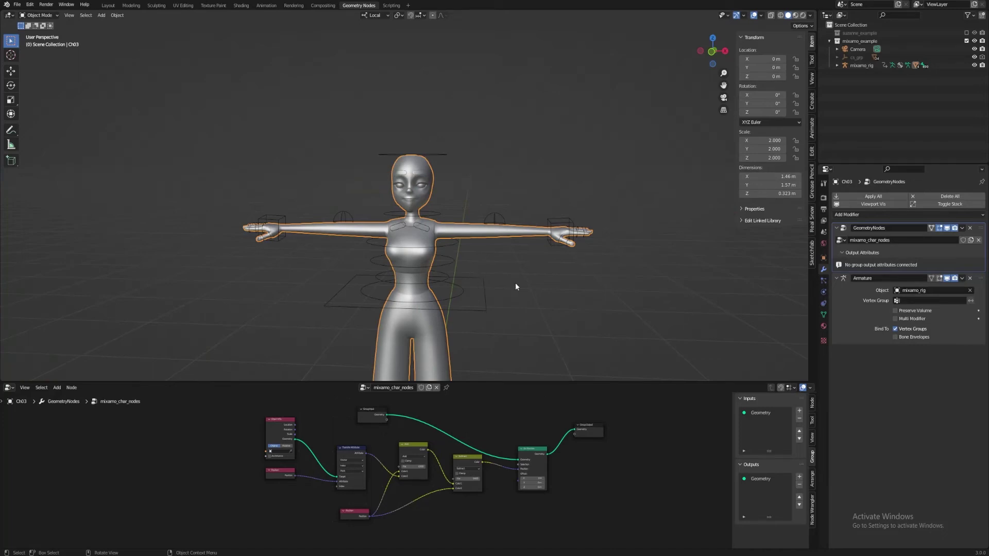
pyautogui.hotkey('shift', 'd')
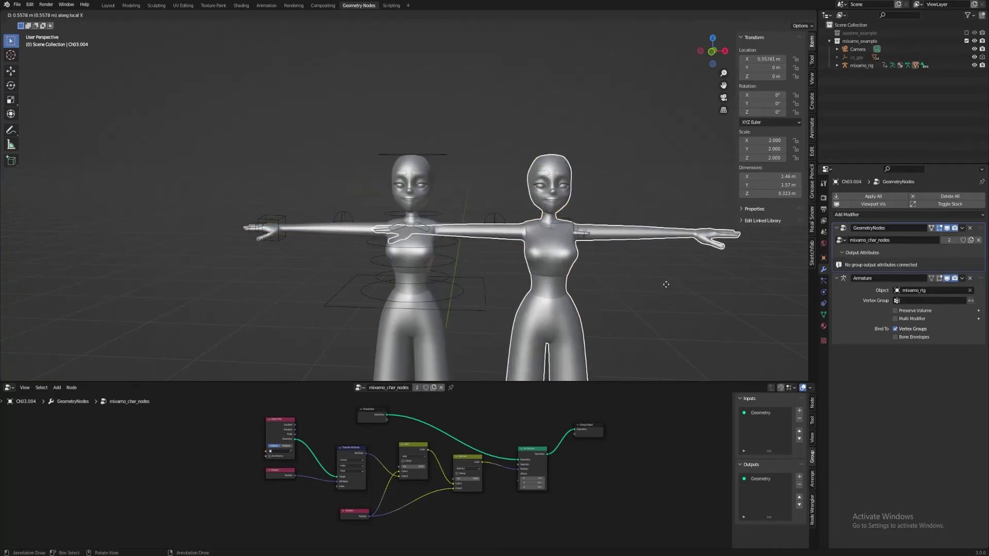
# Step: Place the duplicate right of Ch03 and view its mesh in wireframe Right Ortho
pyautogui.click(744, 282)
pyautogui.press('Tab')
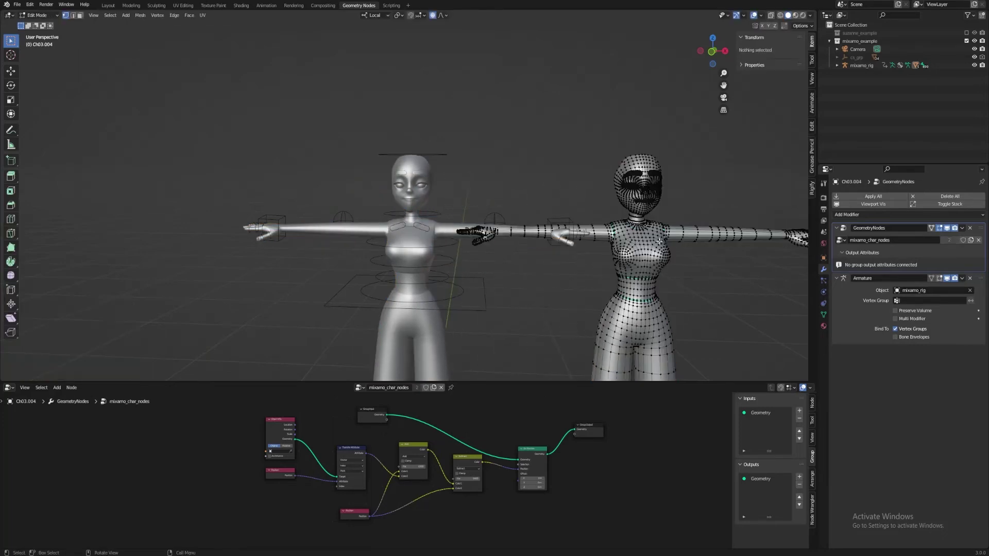
pyautogui.moveTo(660, 241); pyautogui.dragTo(646, 241, button='middle')
pyautogui.press('z')
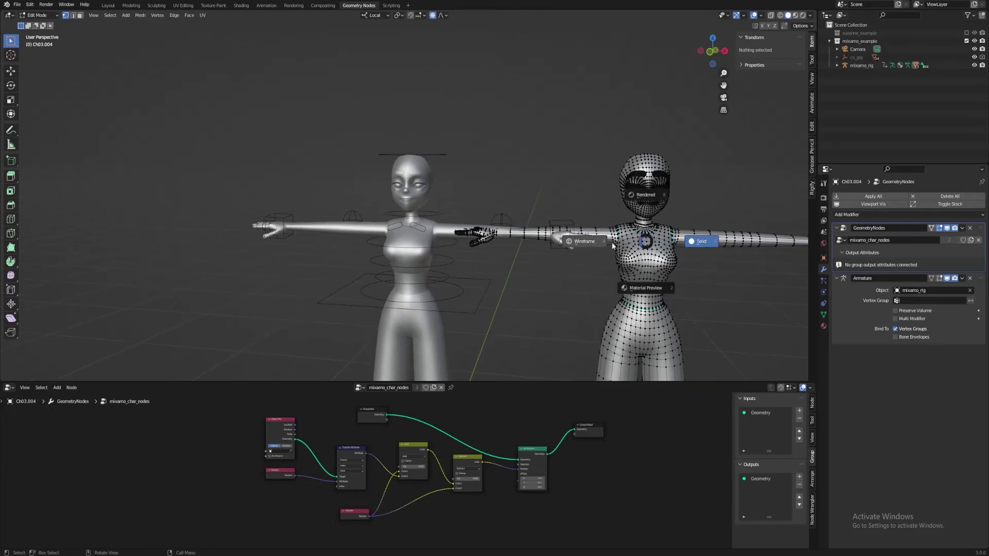
pyautogui.click(613, 245)
pyautogui.press('KP_3')
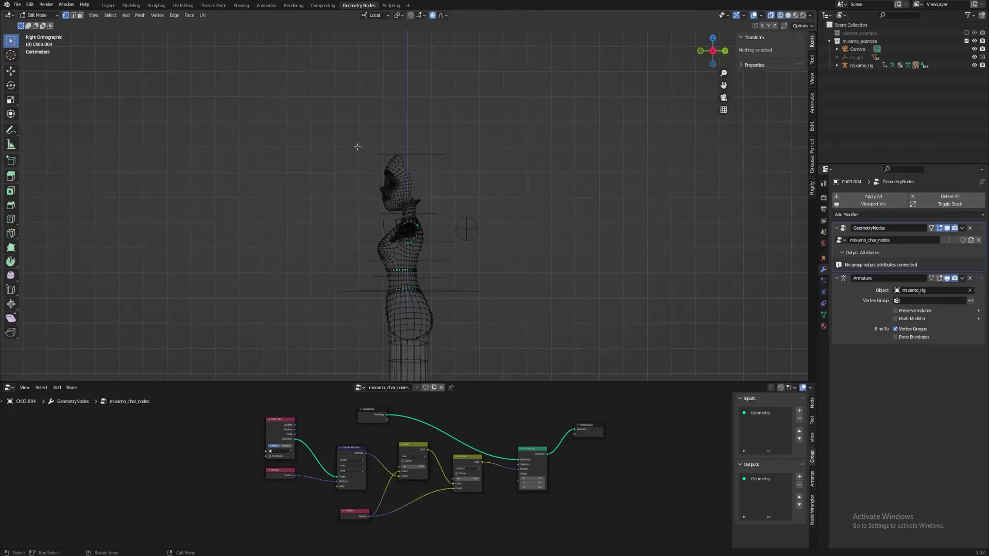
# Step: Delete all of the duplicate's vertices except the head
pyautogui.moveTo(357, 147); pyautogui.dragTo(440, 213)
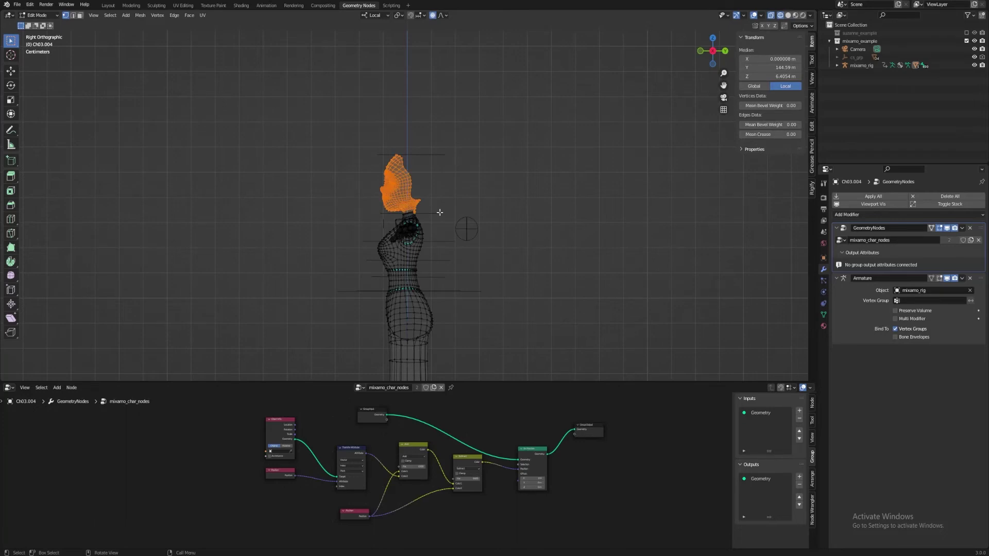
pyautogui.hotkey('ctrl', 'i')
pyautogui.press('x')
pyautogui.click(440, 212)
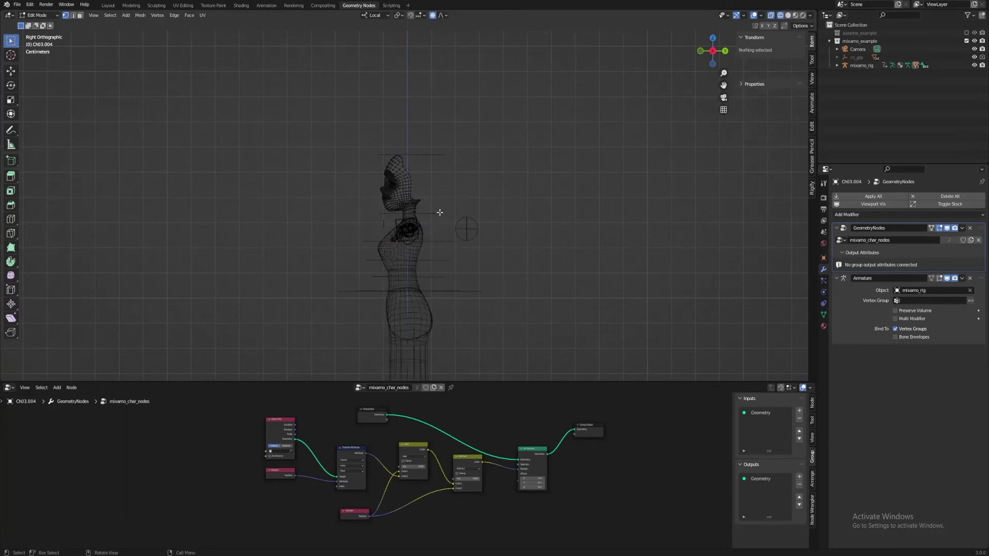
# Step: Return to solid-shaded Object Mode and remove the head's GeometryNodes and Armature modifiers
pyautogui.press('Tab')
pyautogui.press('z')
pyautogui.click(526, 239)
pyautogui.moveTo(476, 259); pyautogui.dragTo(592, 269, button='middle')
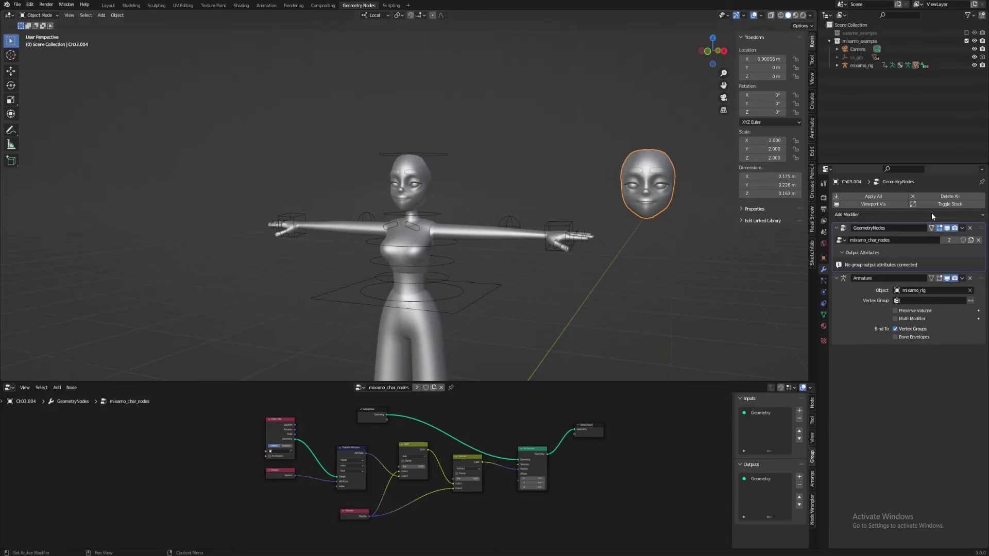
pyautogui.click(970, 228)
pyautogui.click(971, 227)
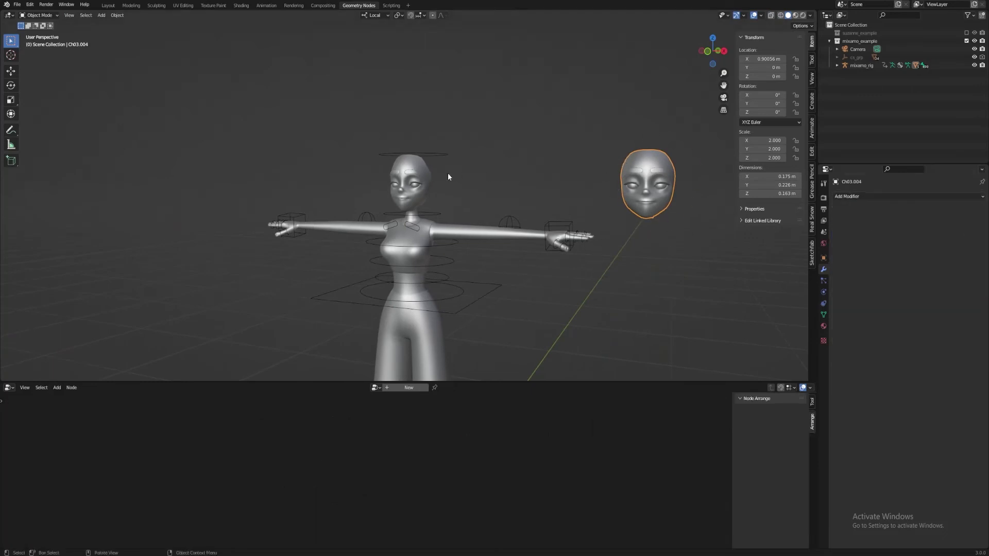
# Step: Set Ch03's Object Info target to Ch03.004, test the Mix Fac blend, then undo it
pyautogui.click(430, 177)
pyautogui.click(291, 451)
pyautogui.click(644, 177)
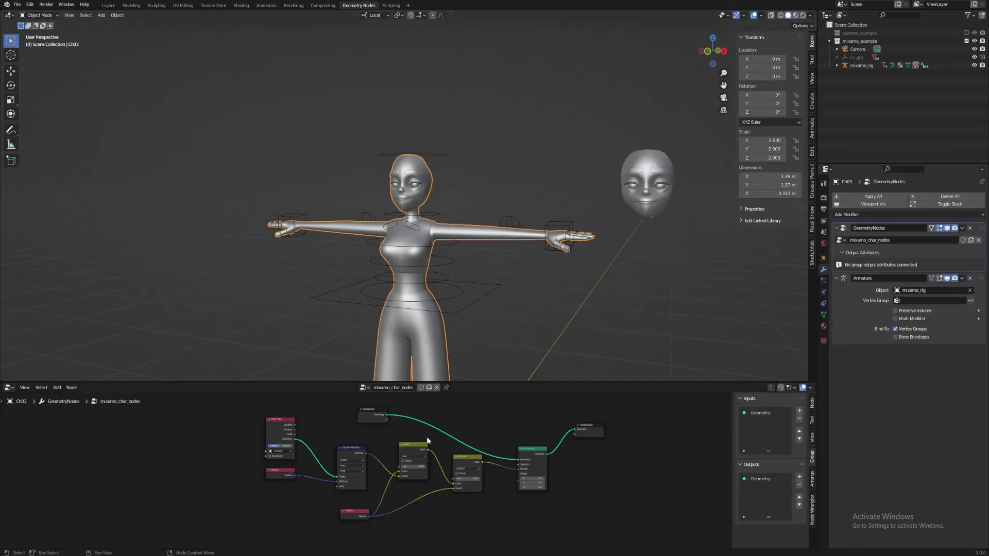
pyautogui.moveTo(413, 467); pyautogui.dragTo(482, 479)
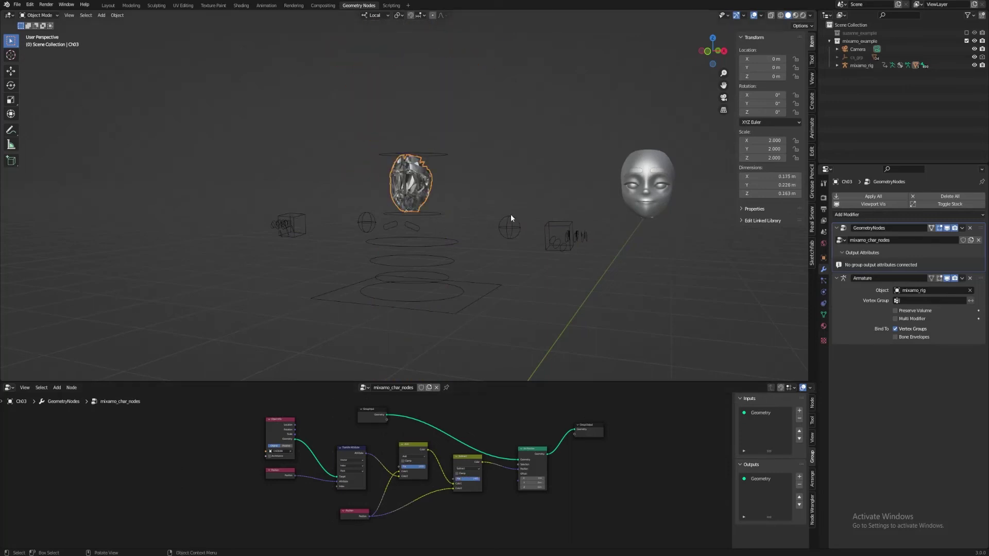
pyautogui.click(467, 184)
pyautogui.moveTo(467, 184); pyautogui.dragTo(437, 165, button='middle')
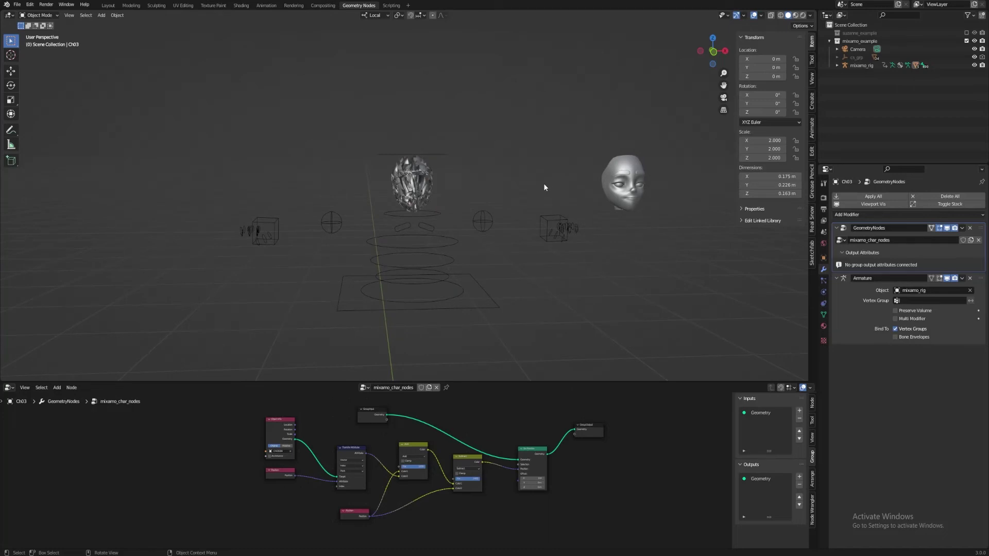
pyautogui.hotkey('ctrl', 'z')
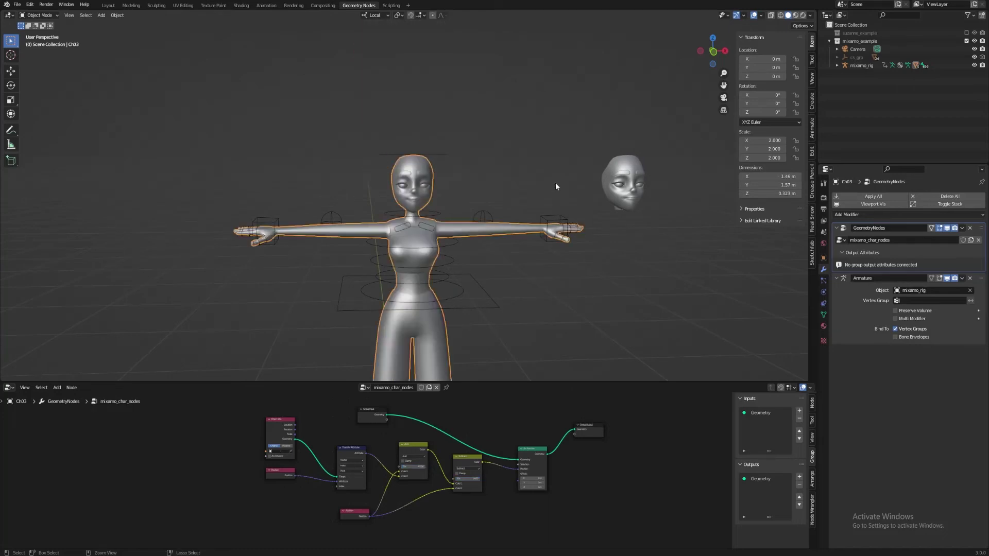
# Step: Delete the floating head and save the file as live_blendshape_test.blend
pyautogui.click(620, 178)
pyautogui.press('x')
pyautogui.click(620, 175)
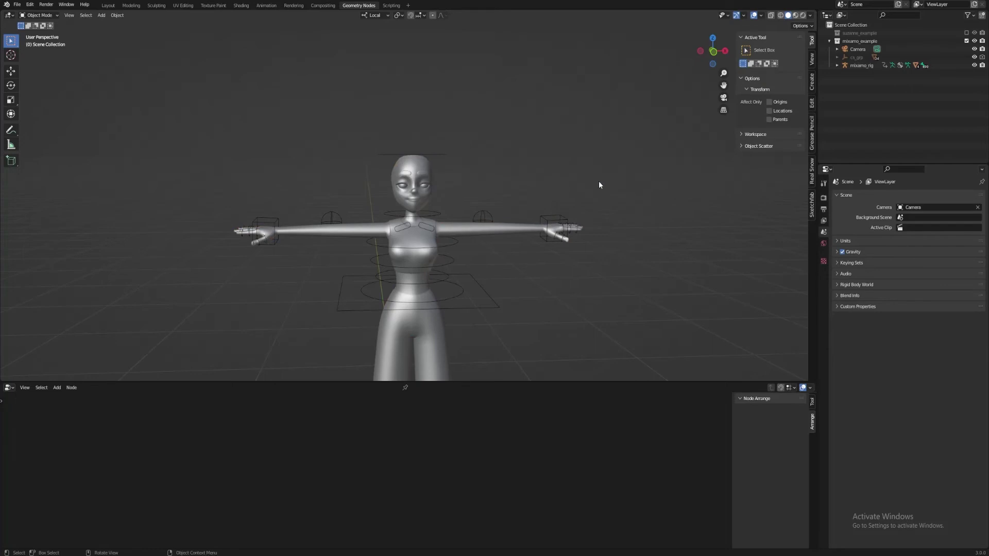
pyautogui.moveTo(598, 181); pyautogui.dragTo(524, 192, button='middle')
pyautogui.scroll(3, 502, 182)
pyautogui.hotkey('ctrl', 's')
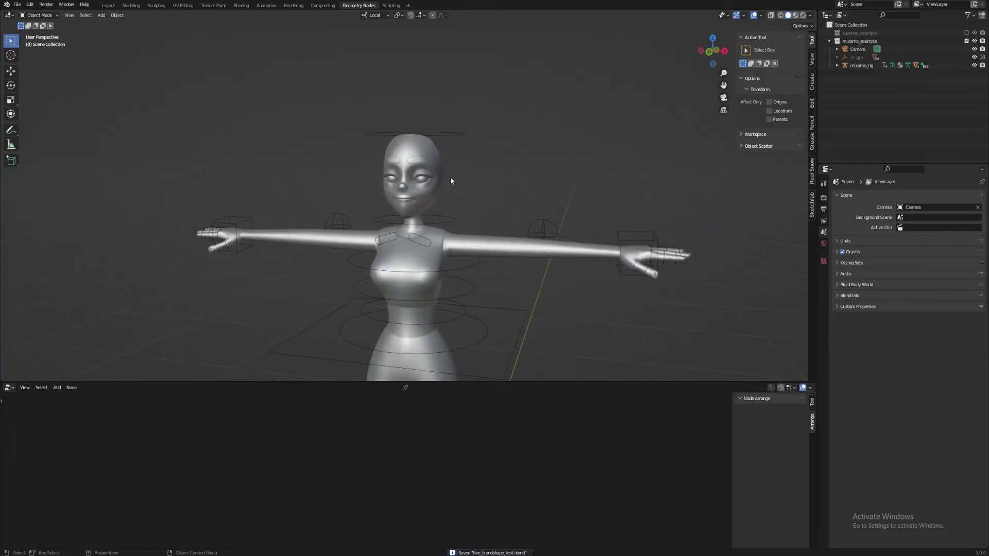
# Step: Separate the head region of the body mesh into its own object
pyautogui.click(435, 196)
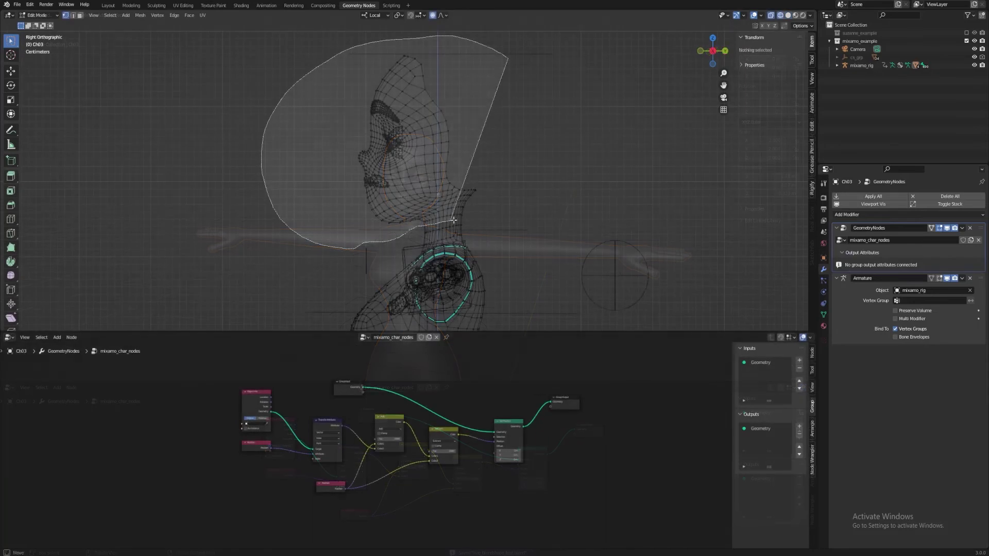
pyautogui.keyDown('ctrl'); pyautogui.moveTo(472, 51); pyautogui.dragTo(555, 211, button='right'); pyautogui.keyUp('ctrl')
pyautogui.press('p')
pyautogui.click(554, 210)
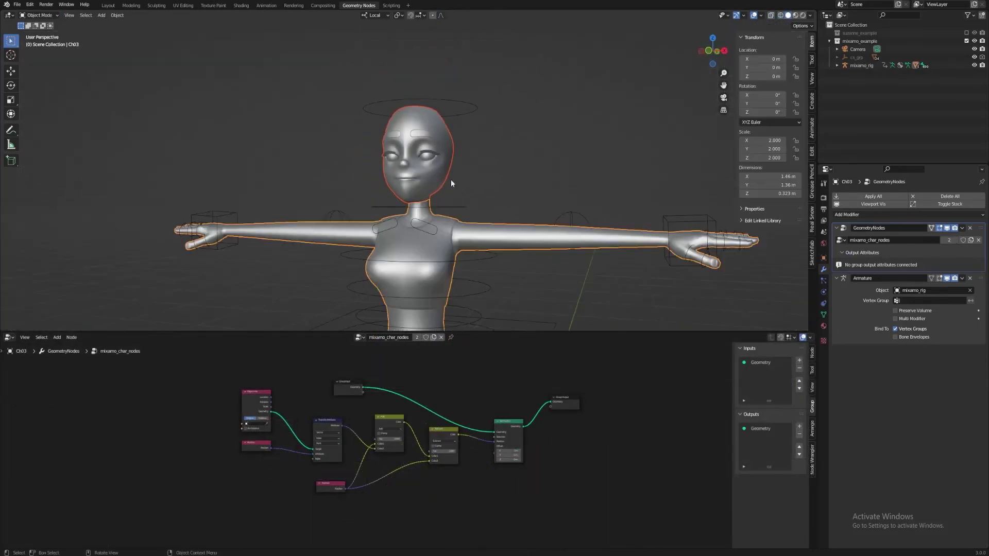
pyautogui.scroll(-6, 524, 189)
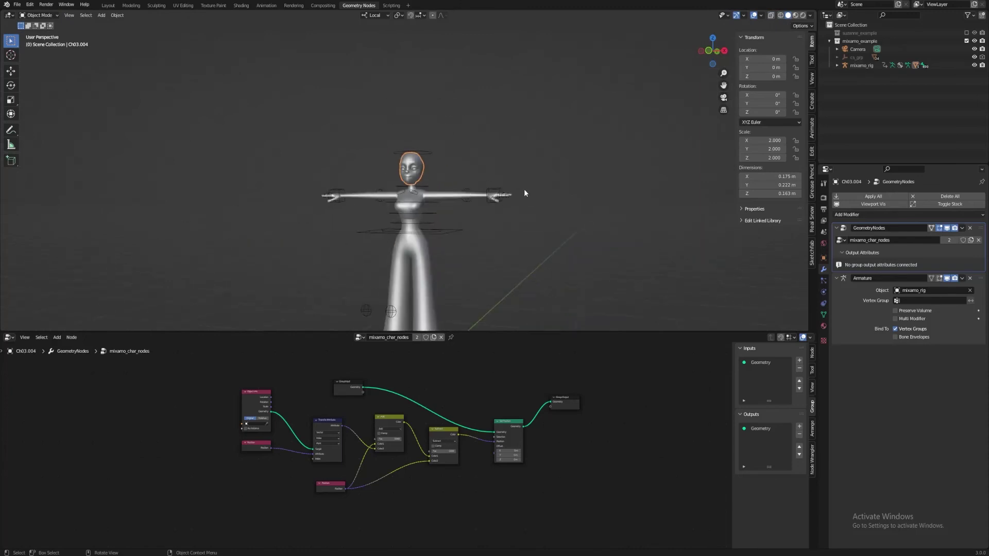
# Step: Duplicate the head 1.2194 m along X and strip the copy's GeometryNodes and Armature modifiers
pyautogui.hotkey('shift', 'd')
pyautogui.press('x')
pyautogui.click(700, 193)
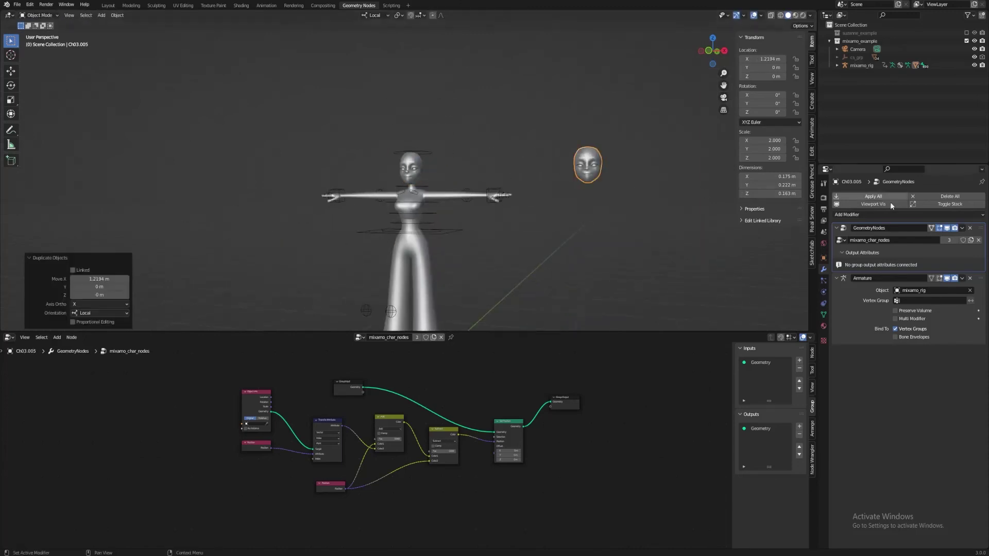
pyautogui.click(969, 228)
pyautogui.click(970, 228)
pyautogui.scroll(4, 428, 184)
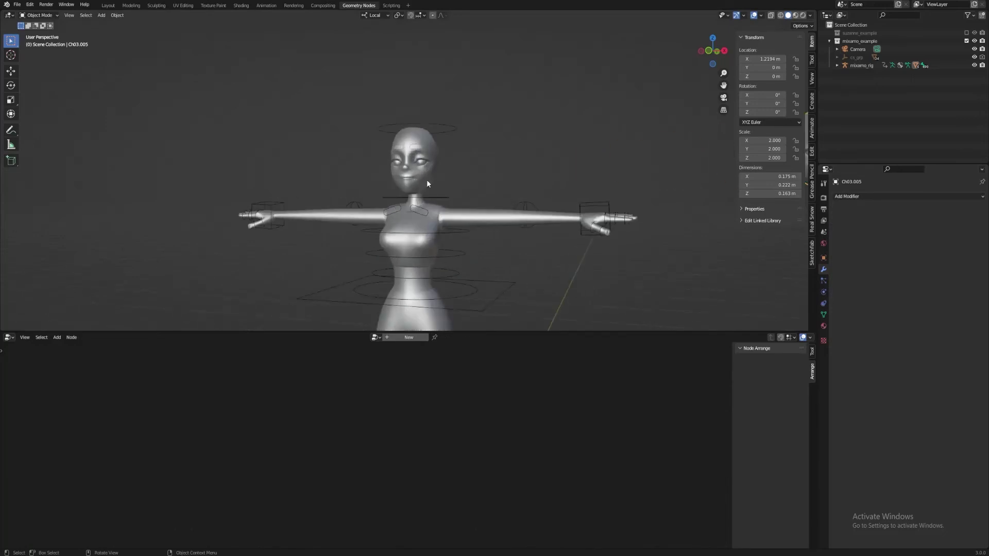
# Step: Trackball-rotate mixamo_rig's head control by -19.5° and -24.6° in Pose Mode, then return to Object Mode
pyautogui.click(451, 130)
pyautogui.hotkey('ctrl', 'Tab')
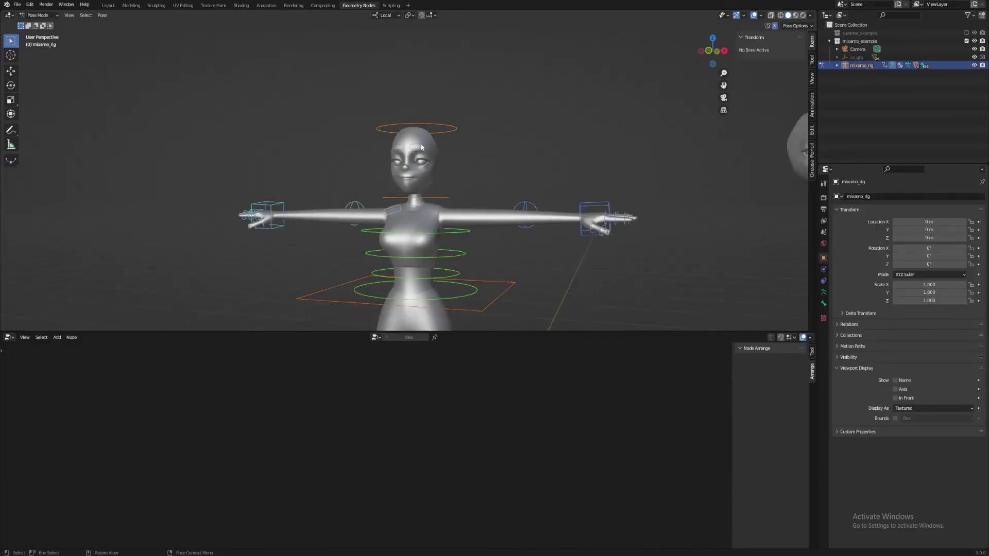
pyautogui.click(451, 130)
pyautogui.press('r')
pyautogui.press('r')
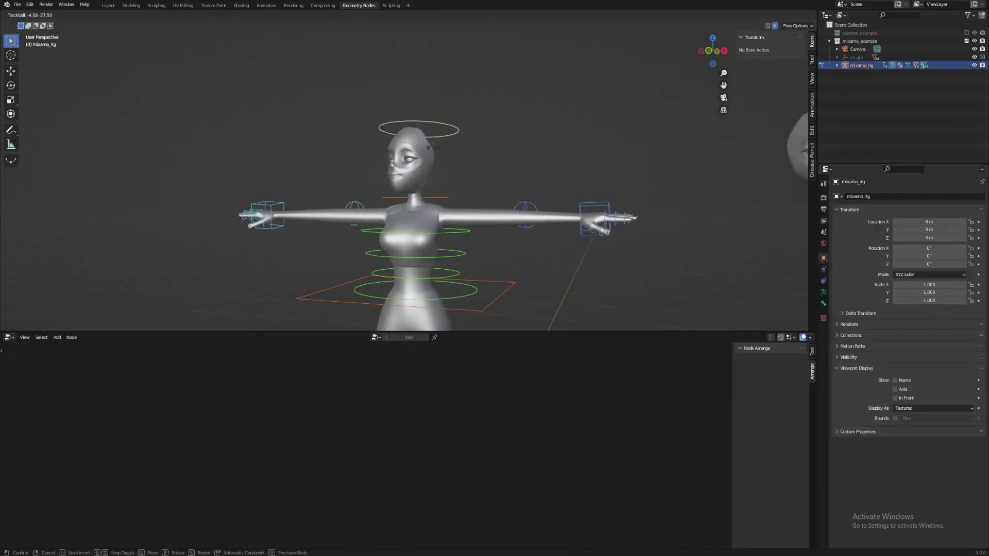
pyautogui.click(434, 138)
pyautogui.scroll(3, 442, 165)
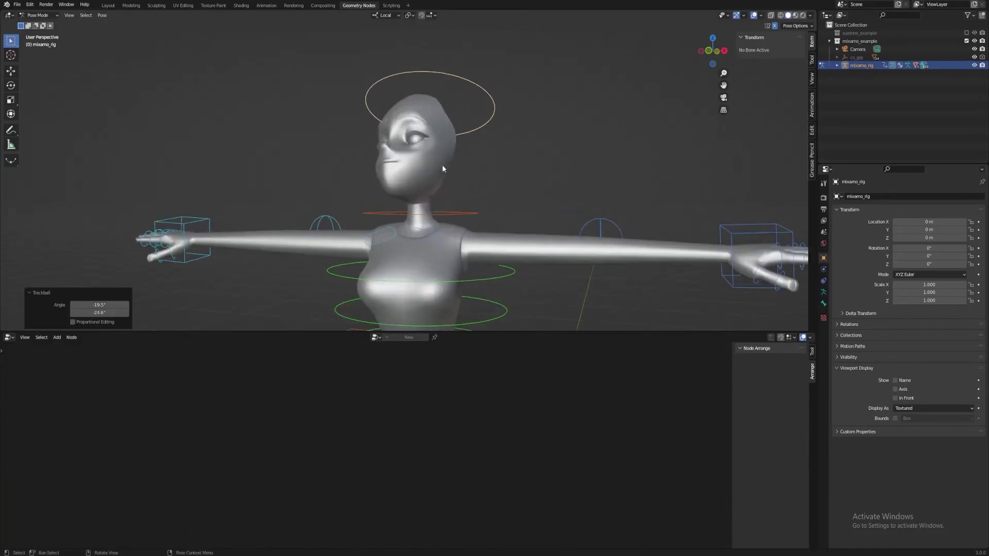
pyautogui.press('Tab')
pyautogui.press('Tab')
pyautogui.hotkey('ctrl', 'Tab')
# Step: Select the separated head mesh Ch03.004
pyautogui.moveTo(503, 166); pyautogui.dragTo(449, 163, button='middle')
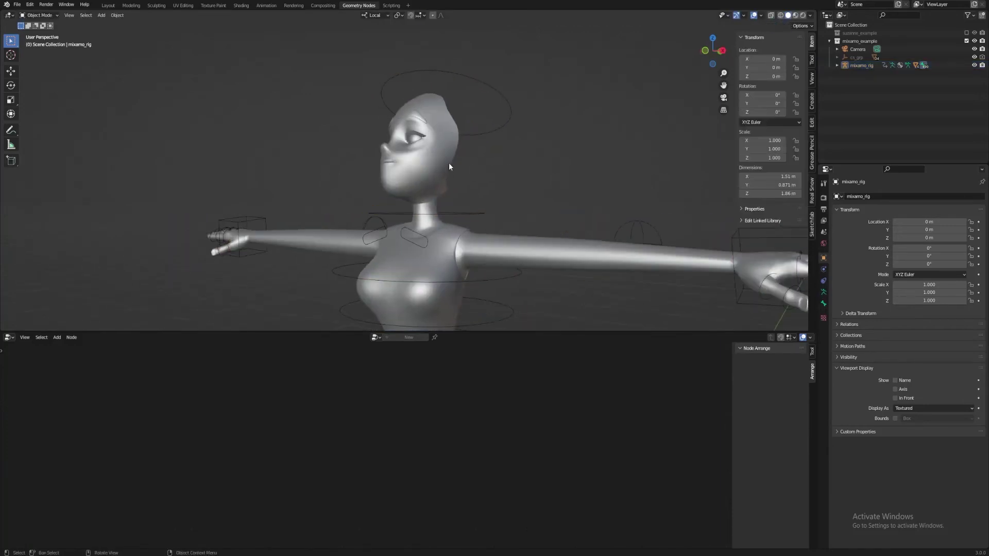
pyautogui.click(439, 189)
pyautogui.click(448, 240)
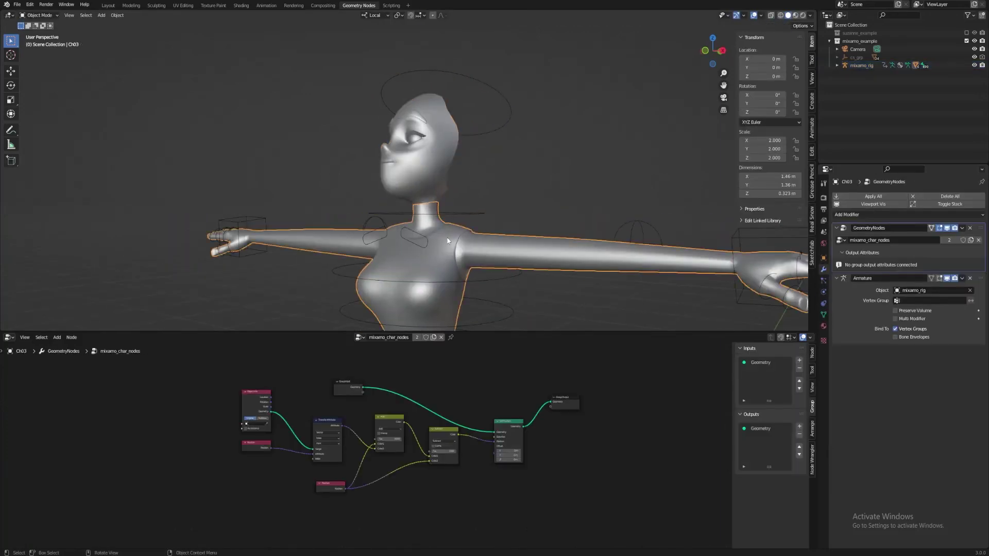
pyautogui.scroll(3, 465, 171)
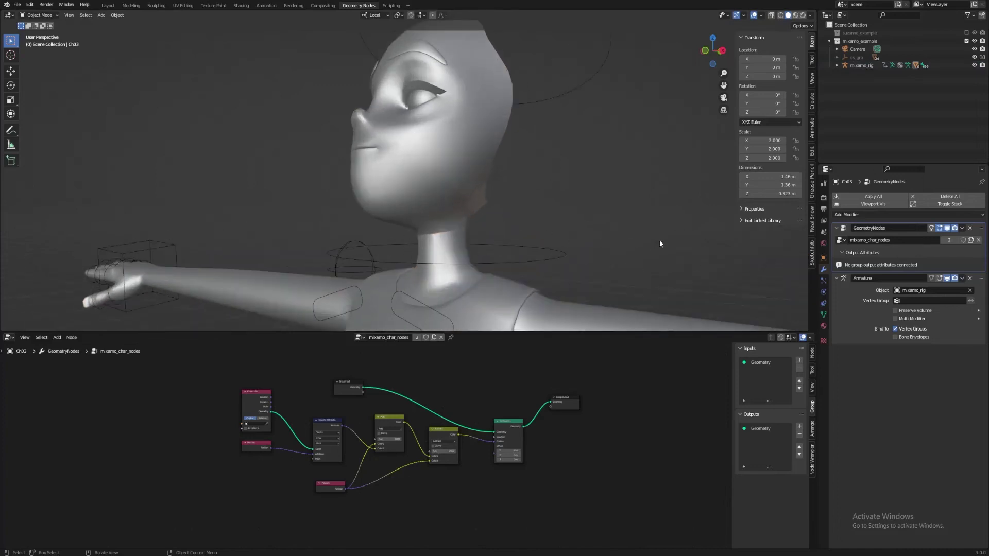
pyautogui.click(472, 163)
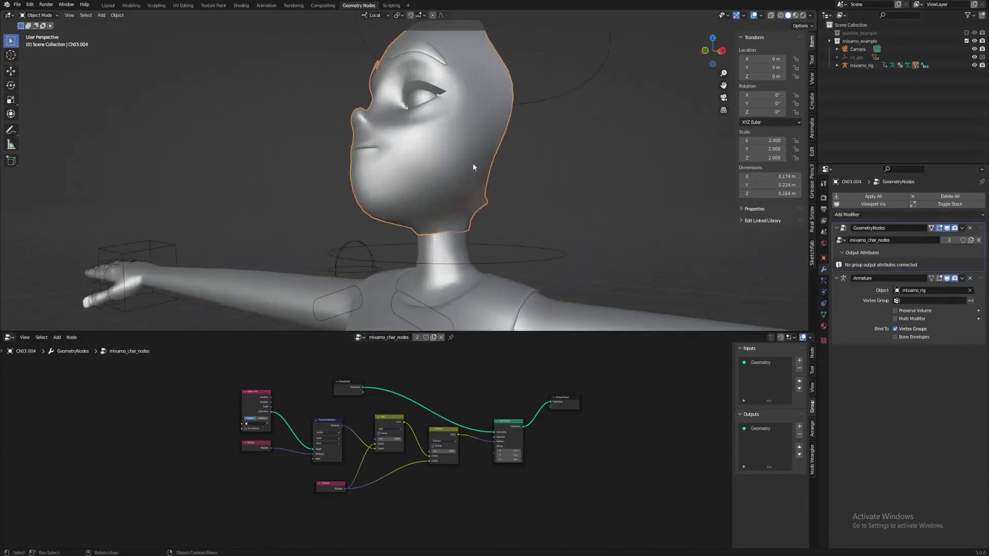
# Step: Give Ch03.004 a Data Transfer modifier with source Ch03 and Face Corner Custom Normals enabled
pyautogui.click(921, 213)
pyautogui.click(797, 238)
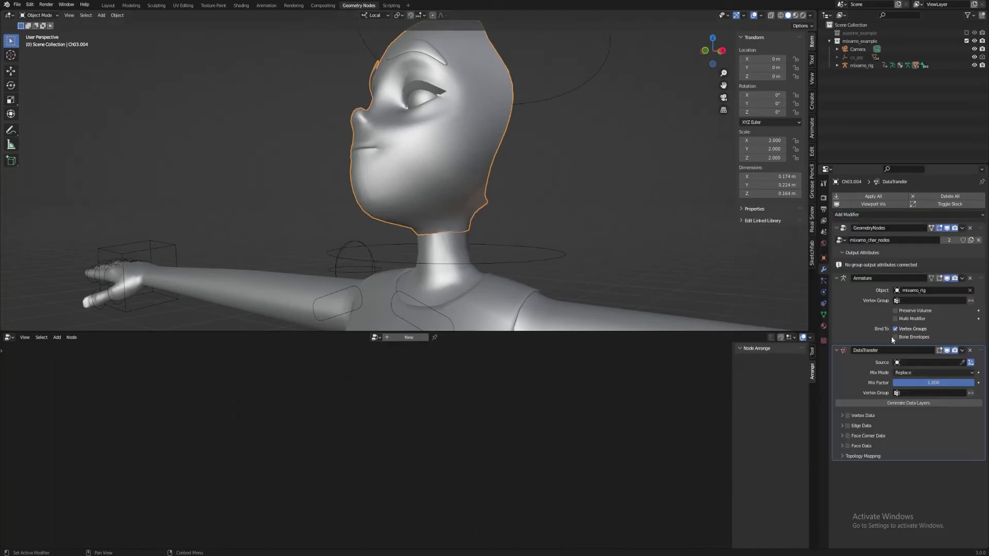
pyautogui.click(503, 297)
pyautogui.click(842, 435)
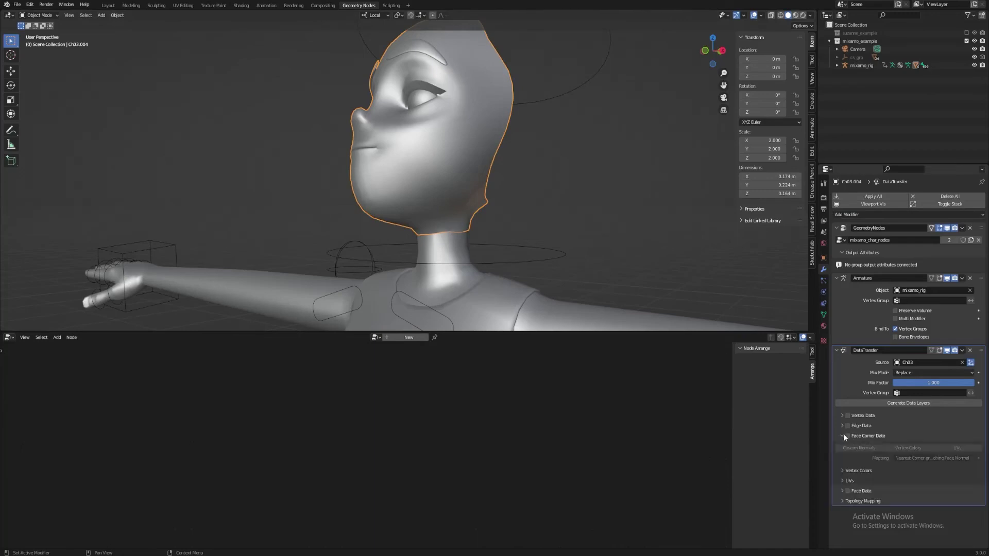
pyautogui.click(848, 436)
pyautogui.click(855, 448)
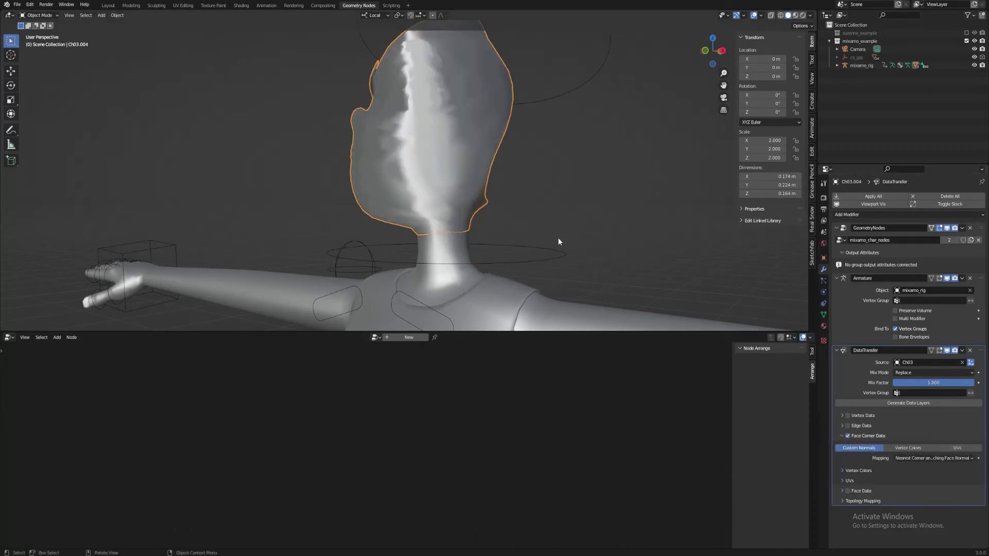
pyautogui.moveTo(558, 237)
pyautogui.mouseDown(button='middle')
pyautogui.moveTo(584, 245)
pyautogui.moveTo(559, 234)
pyautogui.mouseUp(button='middle')
# Step: Assign the head's neck-edge vertex loop to a new vertex group named neck_loop
pyautogui.press('Tab')
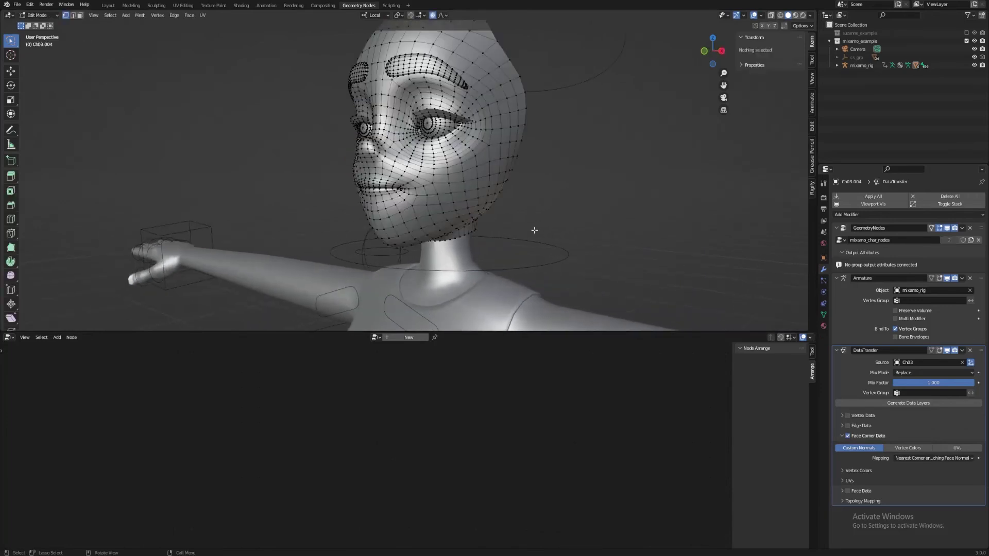
pyautogui.keyDown('alt'); pyautogui.click(469, 235); pyautogui.keyUp('alt')
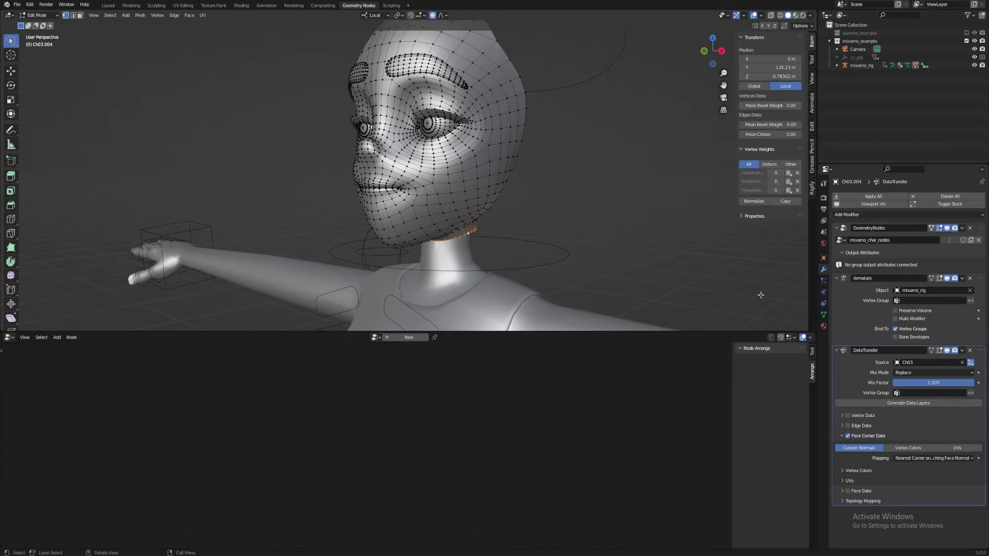
pyautogui.click(823, 315)
pyautogui.scroll(1, 902, 408)
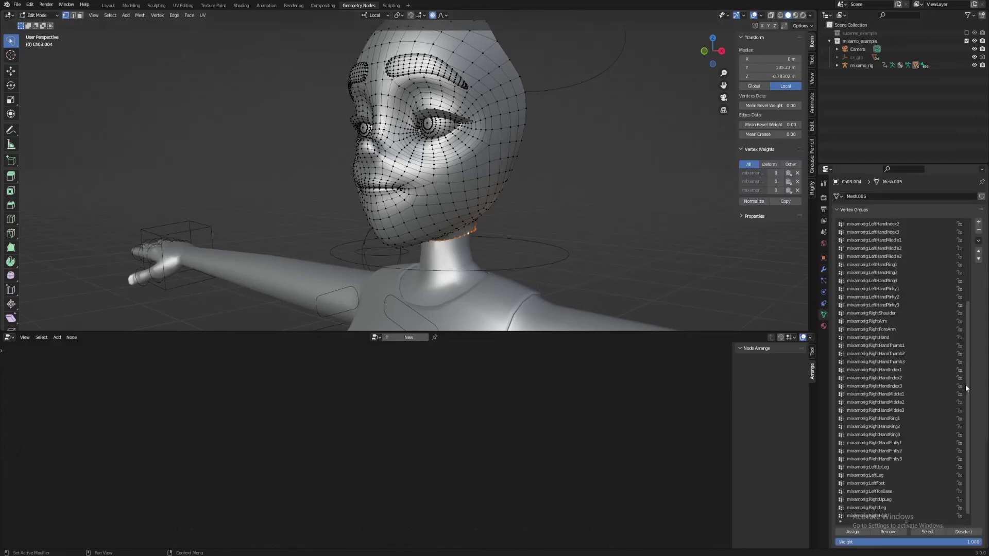
pyautogui.click(978, 222)
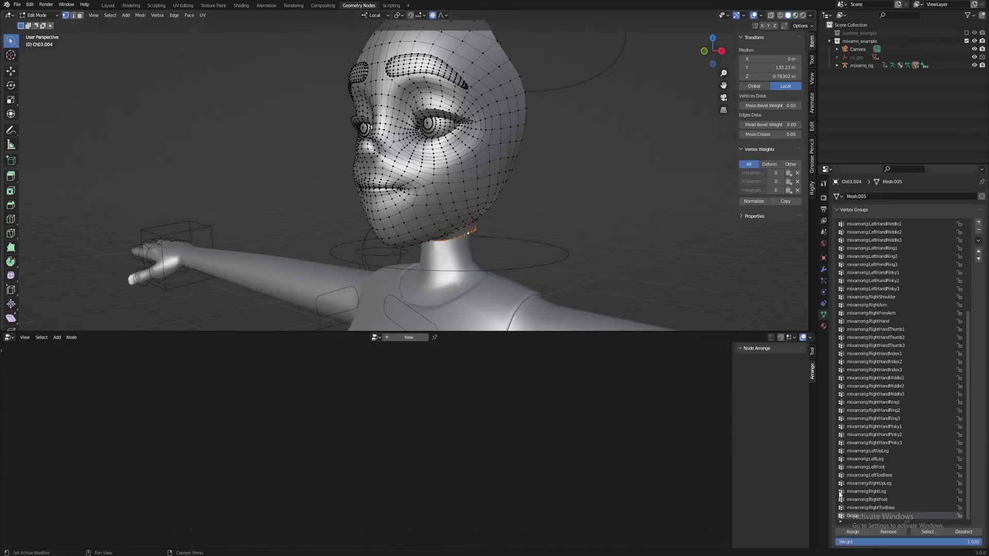
pyautogui.doubleClick(851, 514)
pyautogui.write('neck_loop')
pyautogui.click(852, 533)
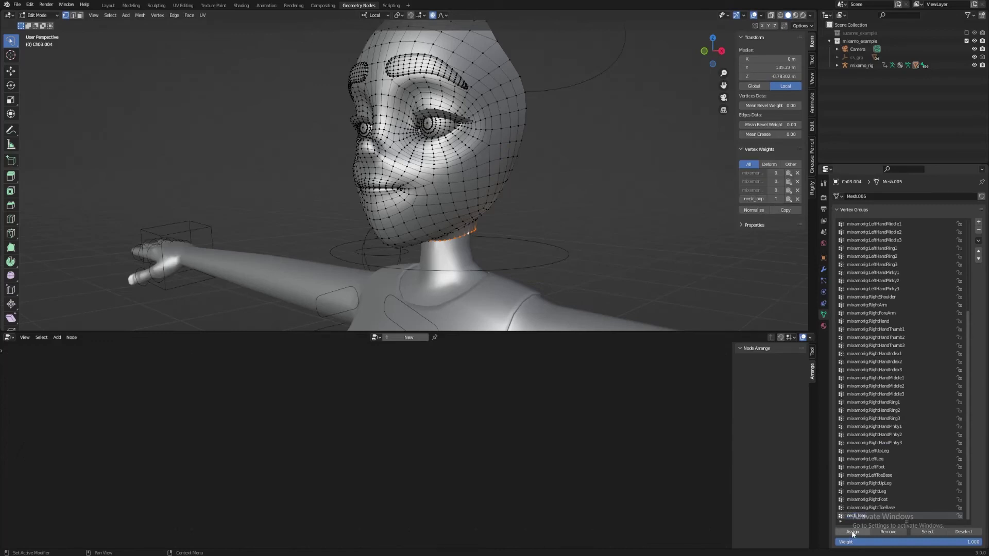
pyautogui.press('Tab')
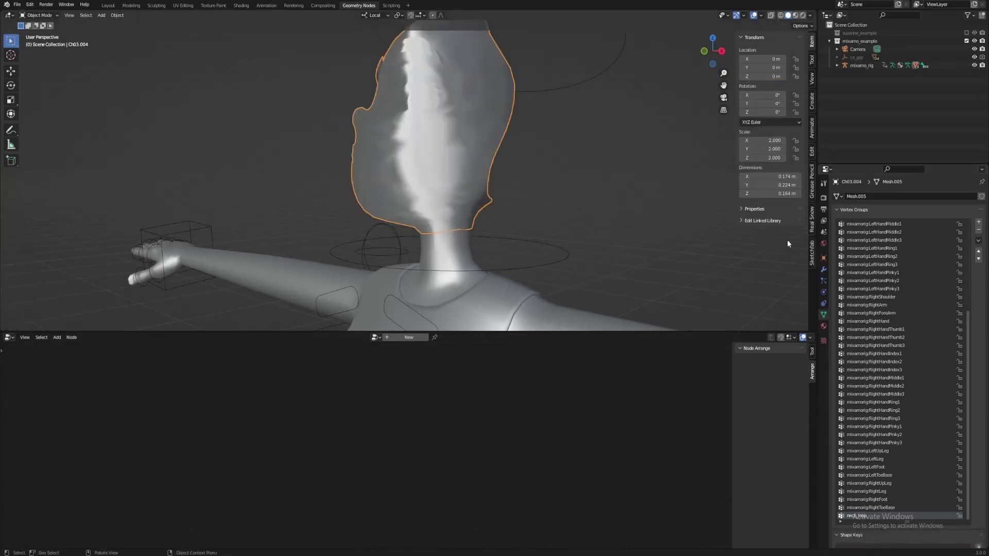
# Step: Set neck_loop as the Data Transfer modifier's Vertex Group
pyautogui.click(824, 270)
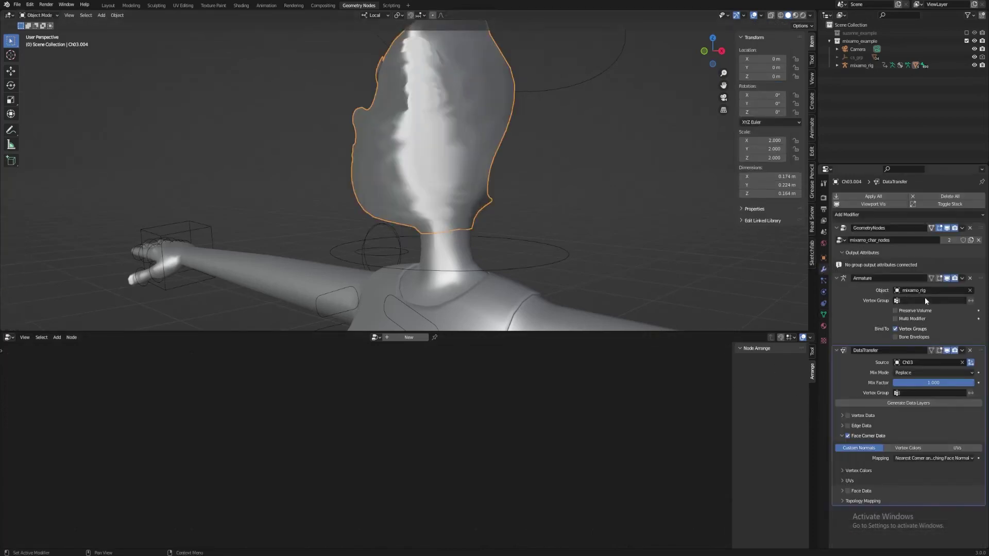
pyautogui.click(928, 393)
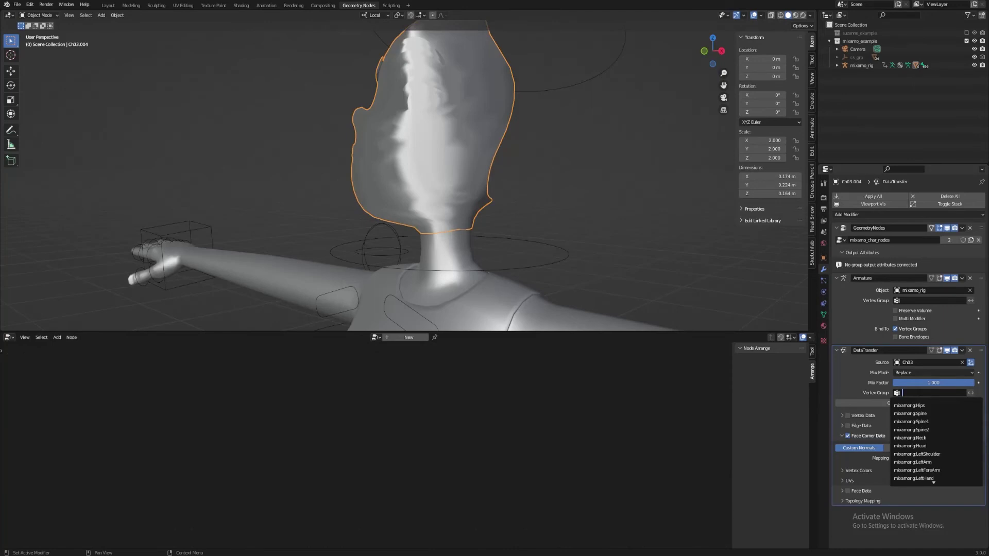
pyautogui.write('neck')
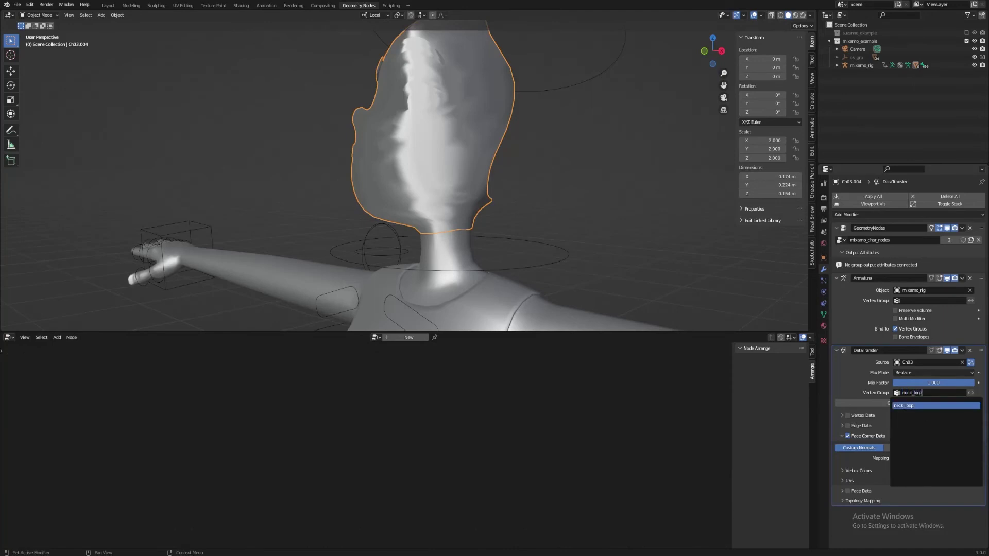
pyautogui.write('_loop')
pyautogui.press('Return')
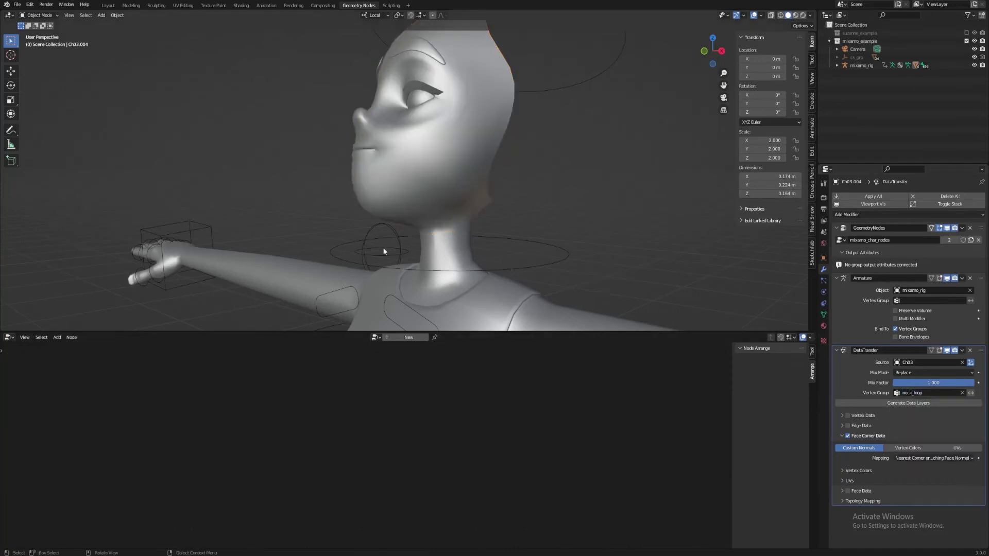
# Step: Remove the GeometryNodes modifier from body Ch03, then reselect head Ch03.004
pyautogui.click(823, 313)
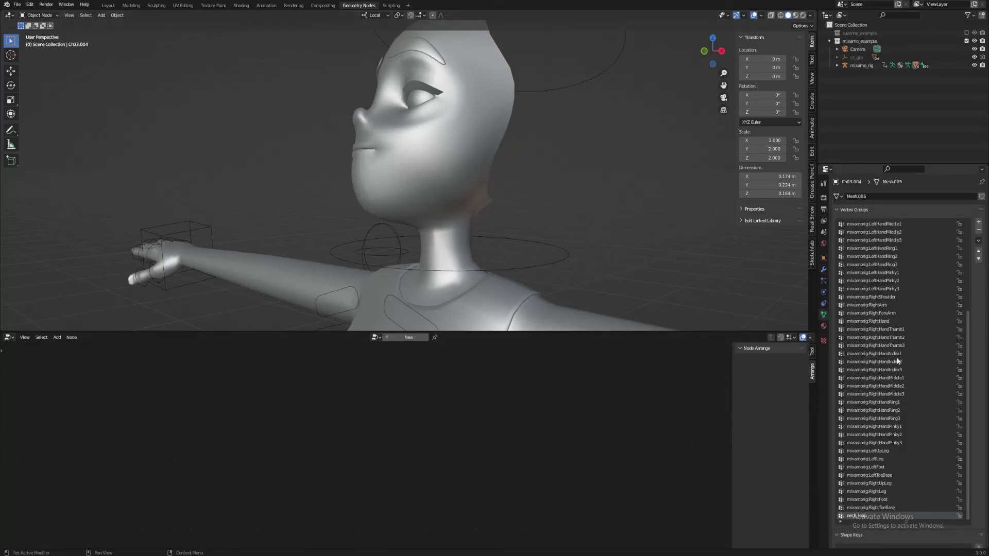
pyautogui.click(823, 270)
pyautogui.scroll(-3, 600, 218)
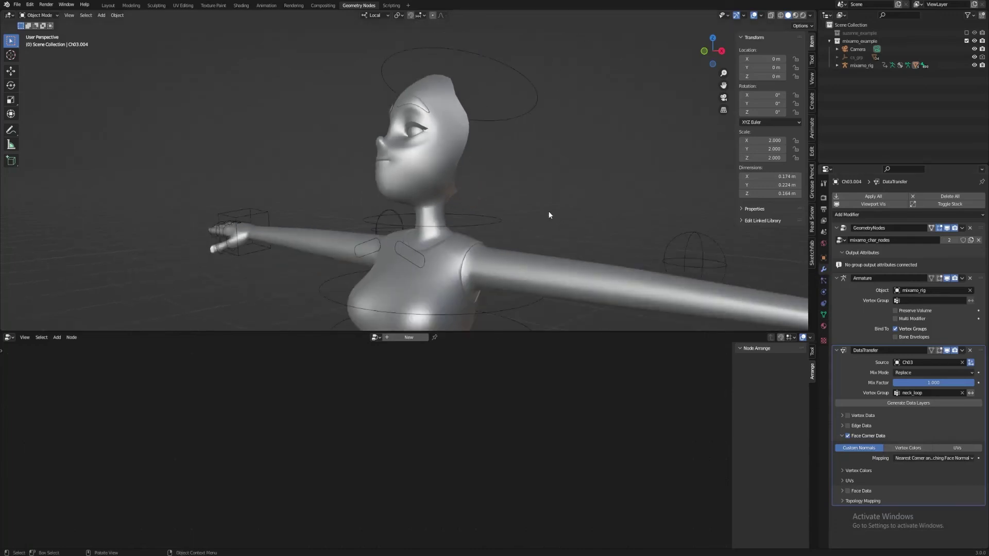
pyautogui.moveTo(549, 211); pyautogui.dragTo(593, 212, button='middle')
pyautogui.scroll(-4, 557, 256)
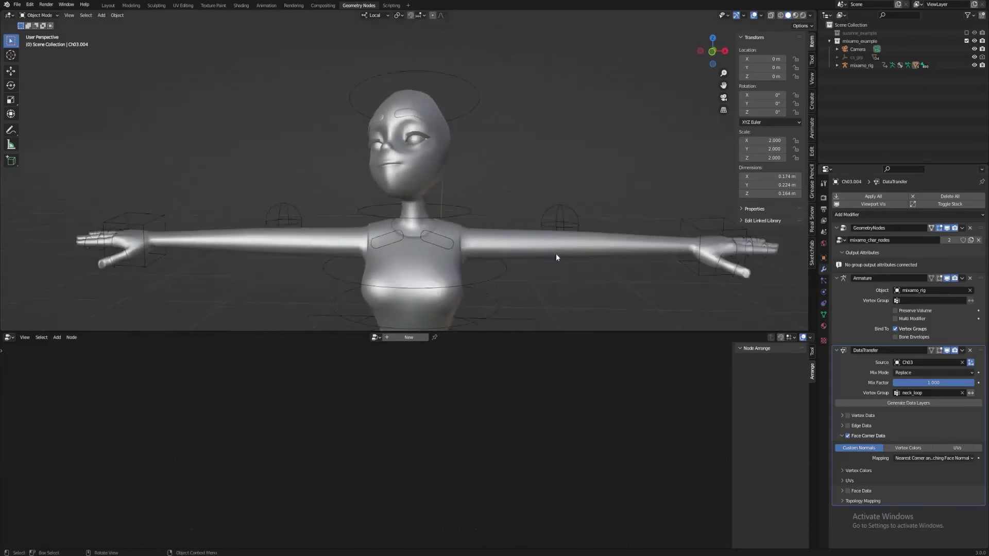
pyautogui.keyDown('shift'); pyautogui.moveTo(618, 251); pyautogui.dragTo(521, 256, button='middle'); pyautogui.keyUp('shift')
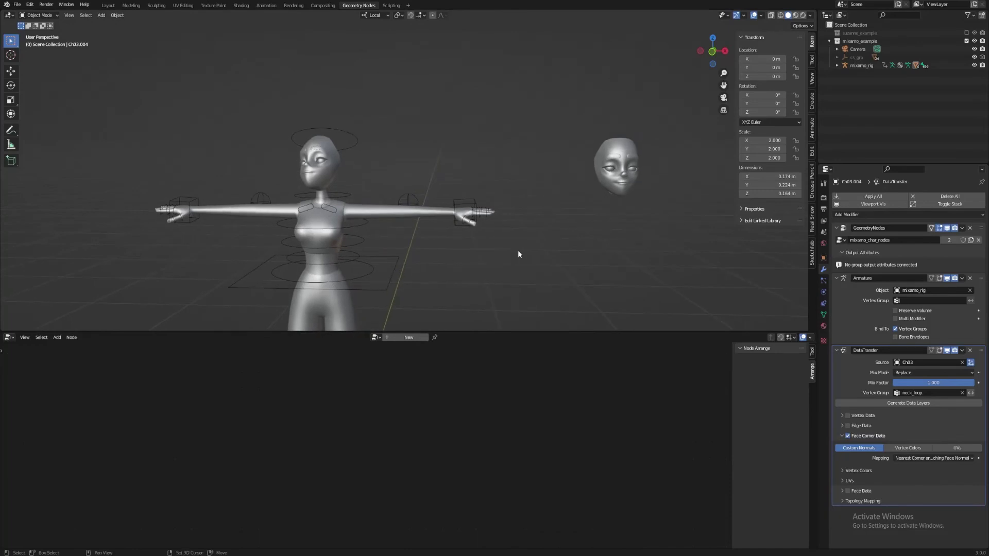
pyautogui.click(381, 214)
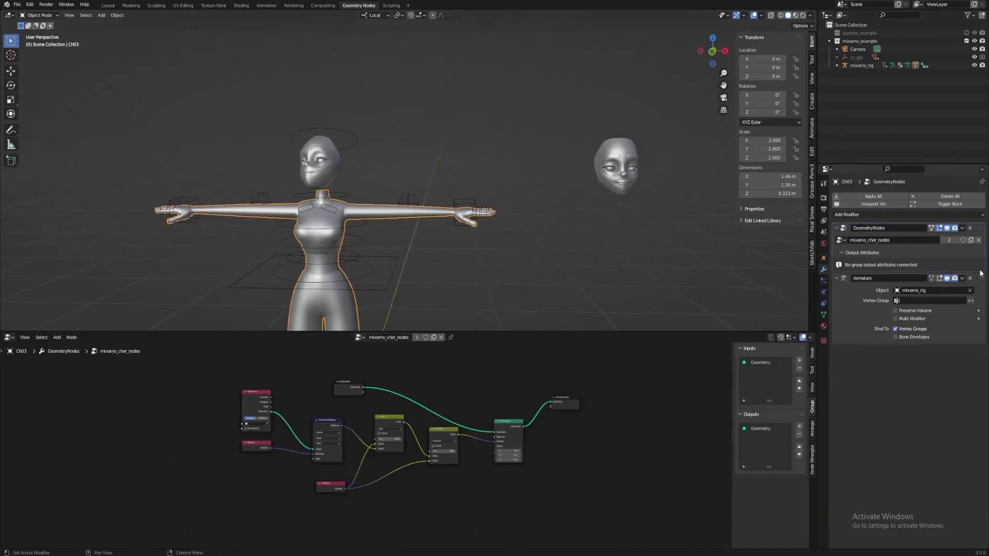
pyautogui.click(970, 228)
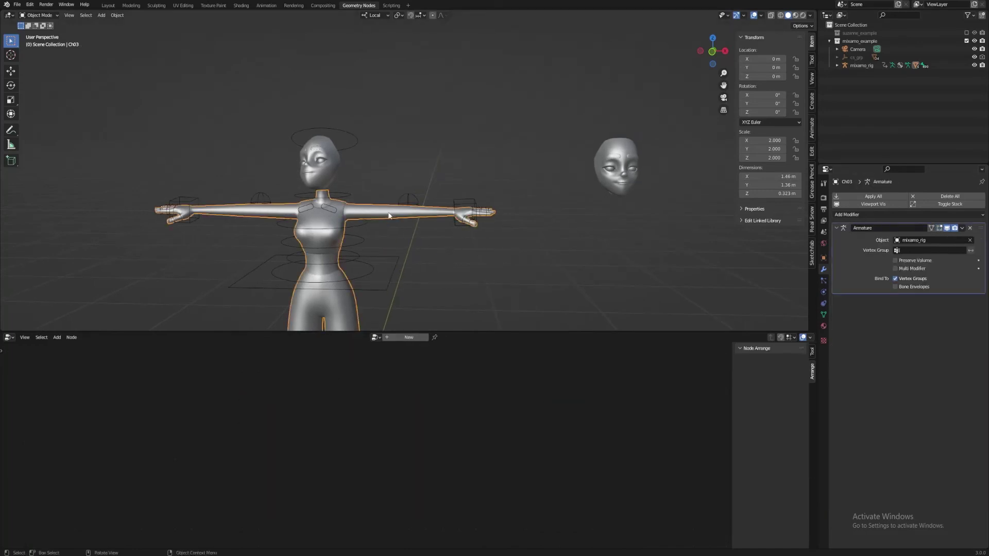
pyautogui.click(323, 176)
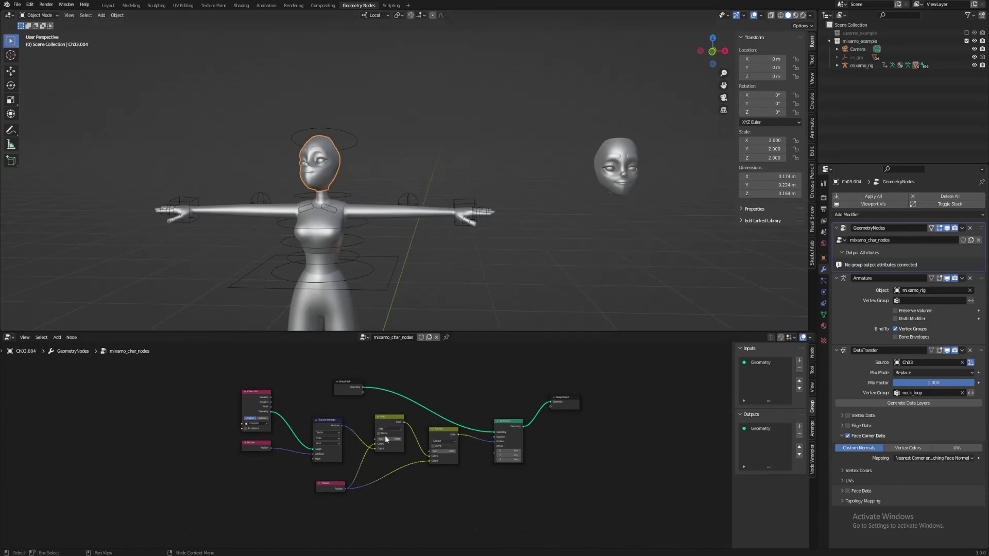
# Step: Set both the Add and Subtract node factors to 1.000
pyautogui.moveTo(386, 438); pyautogui.dragTo(456, 451)
pyautogui.scroll(1, 362, 256)
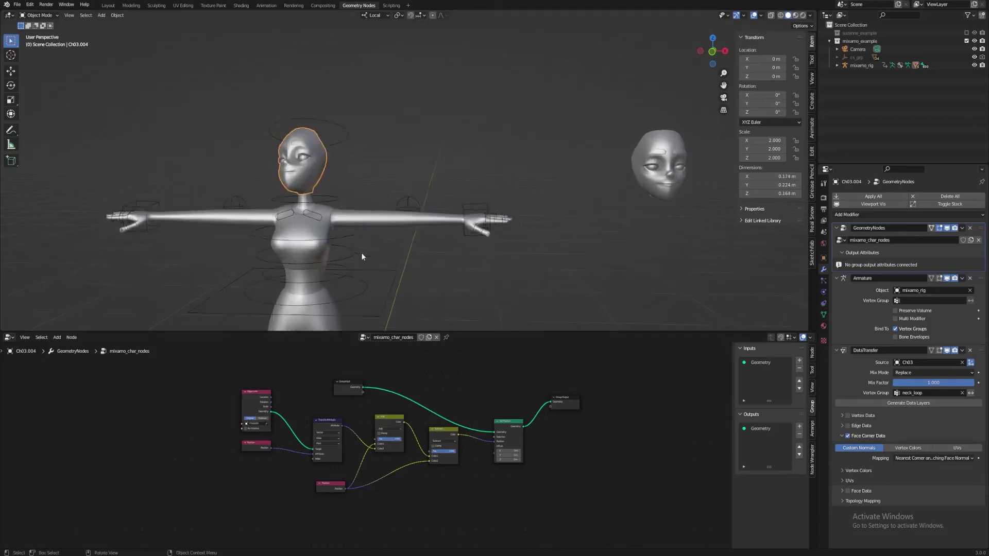
pyautogui.scroll(1, 363, 256)
# Step: Pull one vertex of floating head Ch03.005 with proportional editing to reshape the face
pyautogui.click(648, 168)
pyautogui.press('Tab')
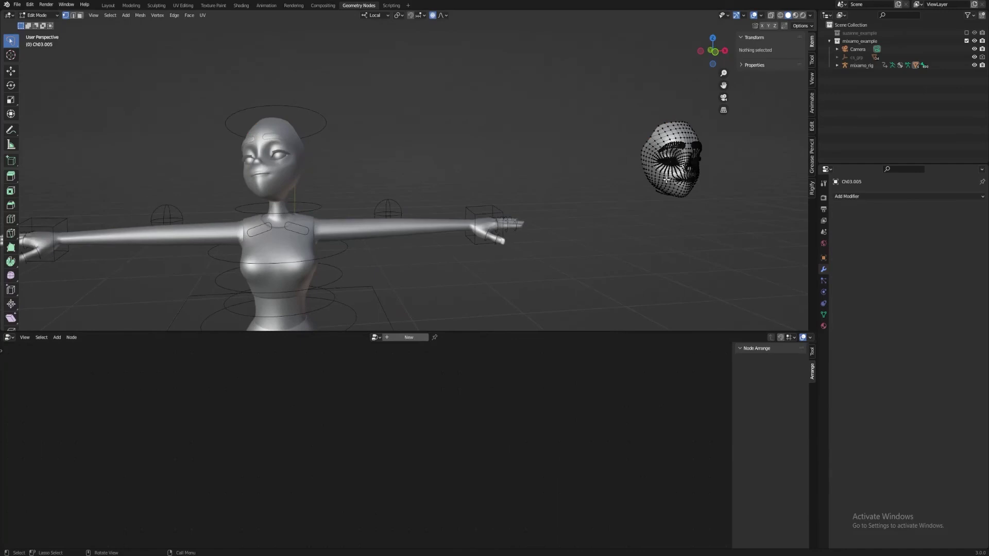
pyautogui.click(676, 181)
pyautogui.press('g')
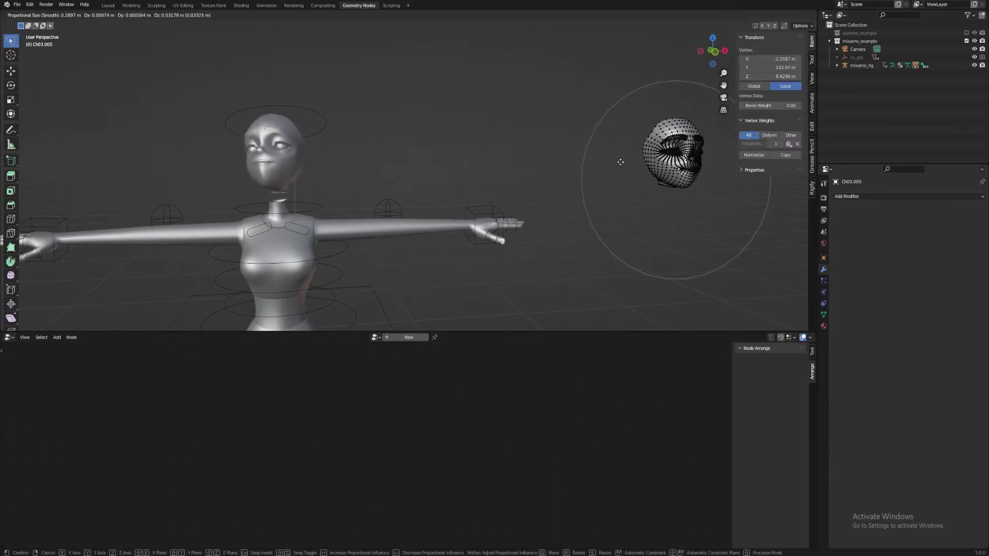
pyautogui.scroll(12, 670, 186)
pyautogui.scroll(2, 694, 198)
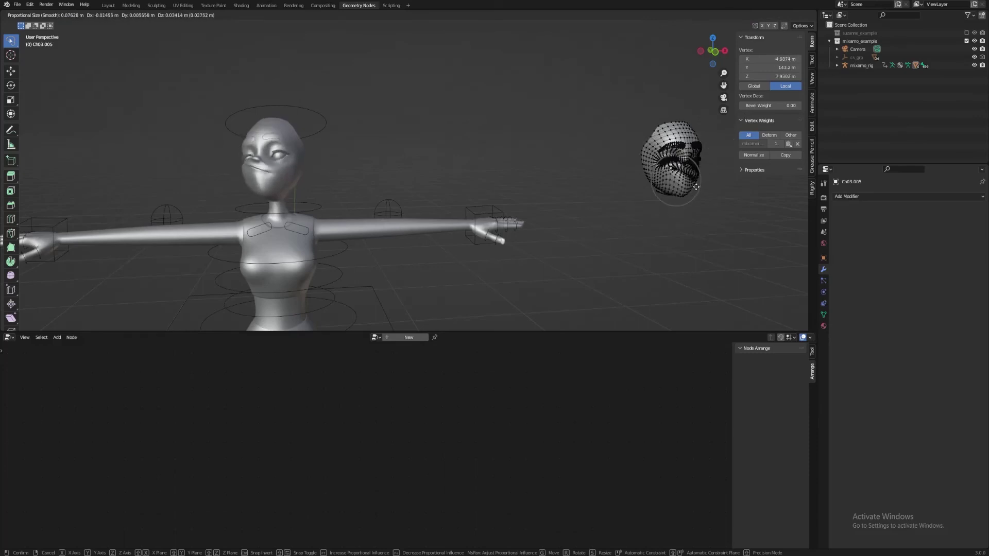
pyautogui.click(568, 169)
pyautogui.moveTo(569, 169); pyautogui.dragTo(485, 180, button='middle')
pyautogui.press('Tab')
# Step: Rotate the rig's head control in Pose Mode to test the face change
pyautogui.click(323, 124)
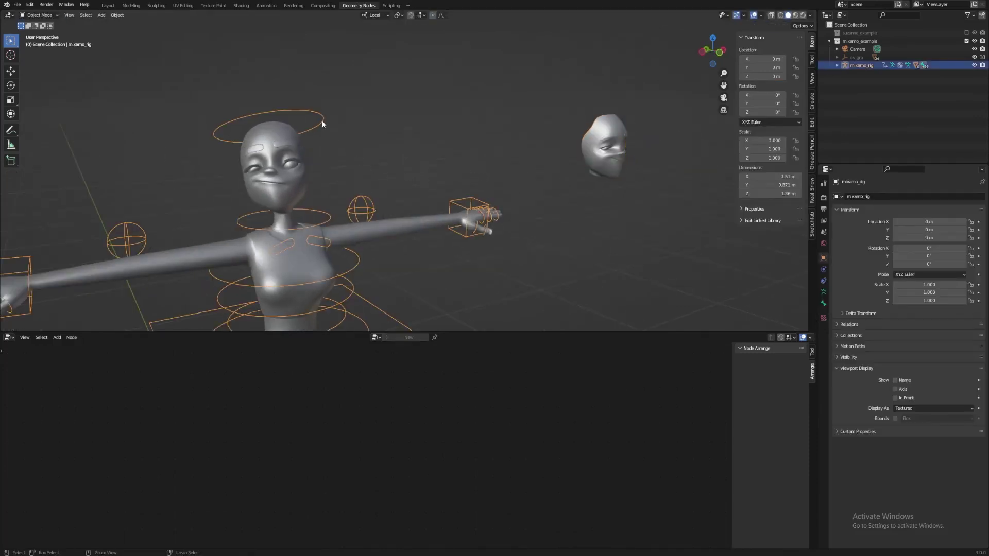
pyautogui.hotkey('ctrl', 'Tab')
pyautogui.press('r')
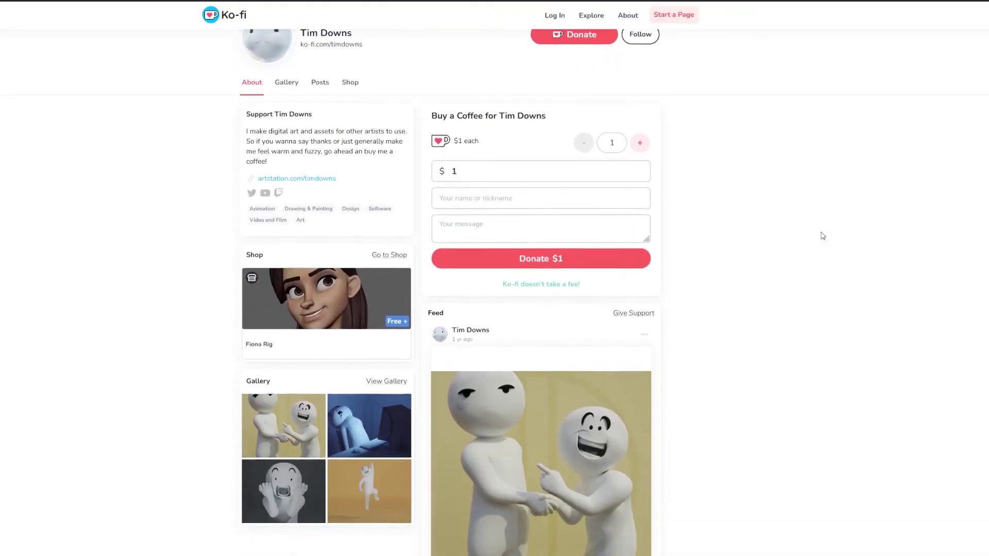
# Step: Open the Fiona Rig shop item and browse forward through two of its preview images
pyautogui.click(392, 298)
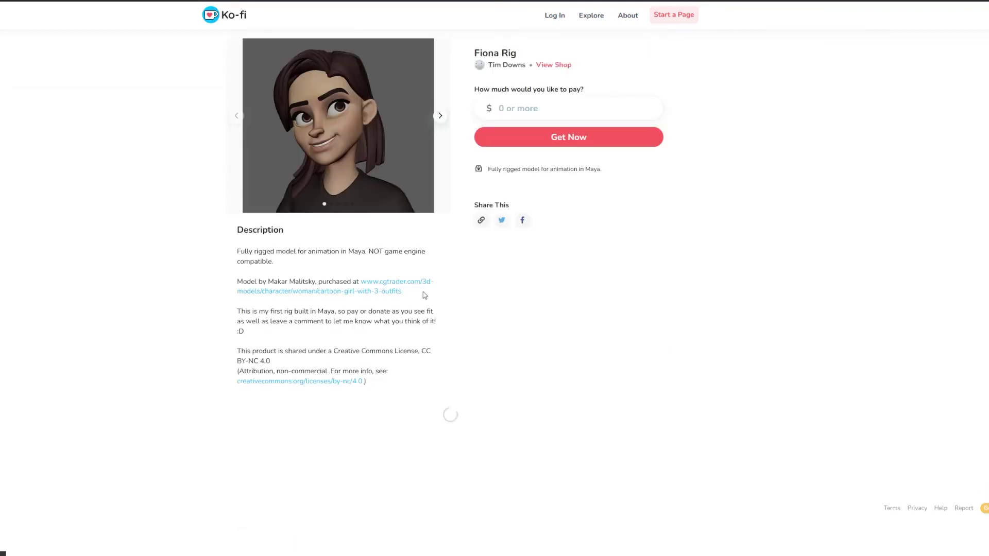
pyautogui.click(440, 116)
pyautogui.click(441, 116)
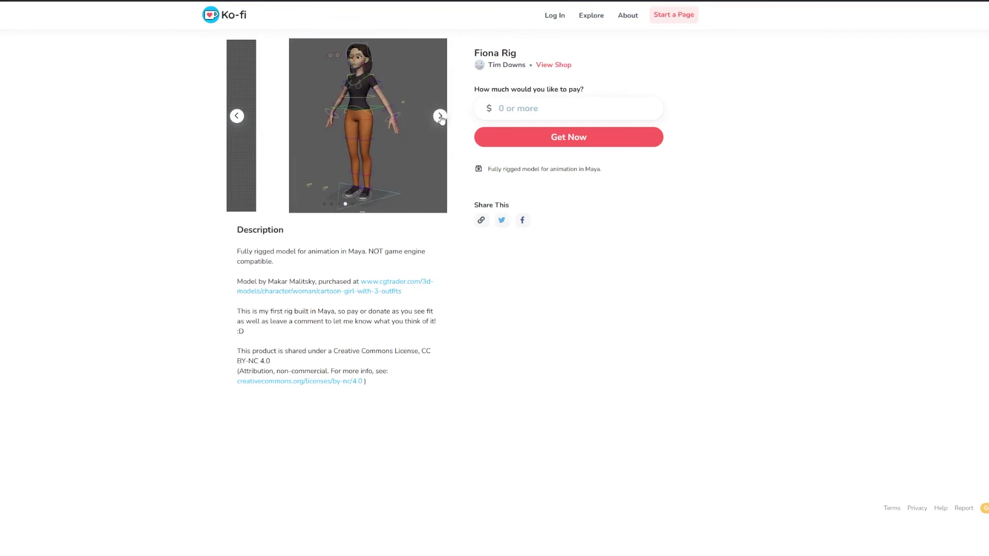